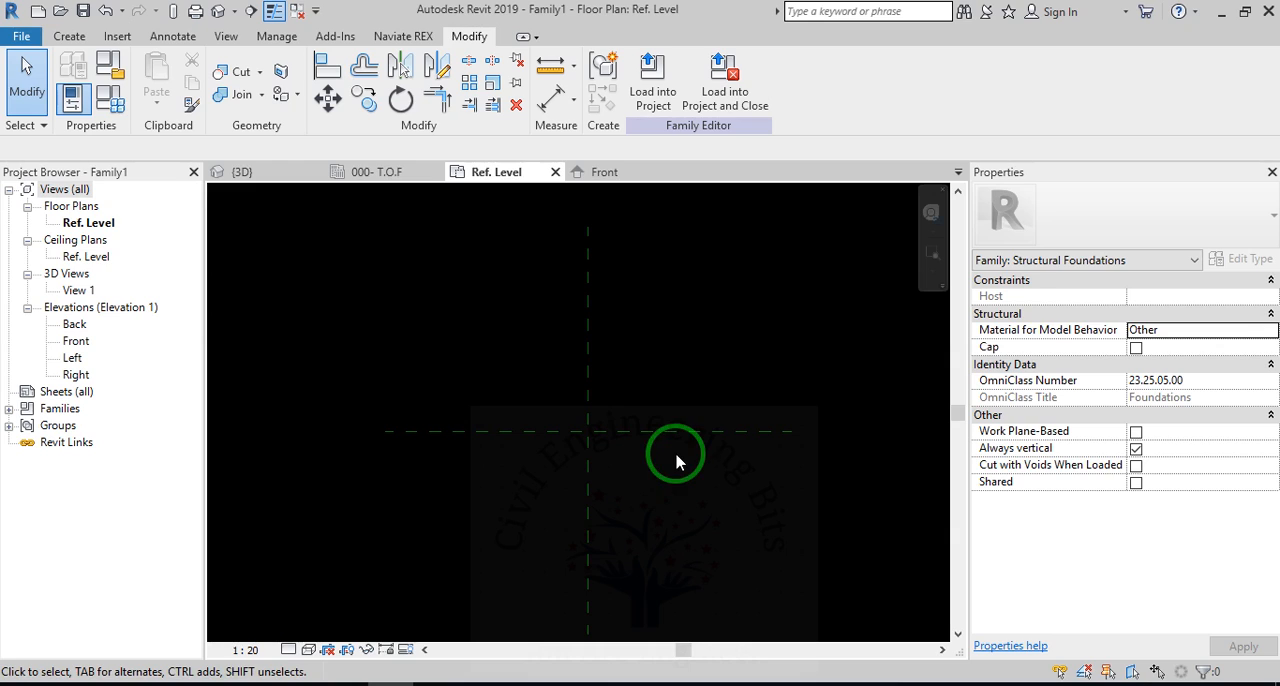
left_click(78, 37)
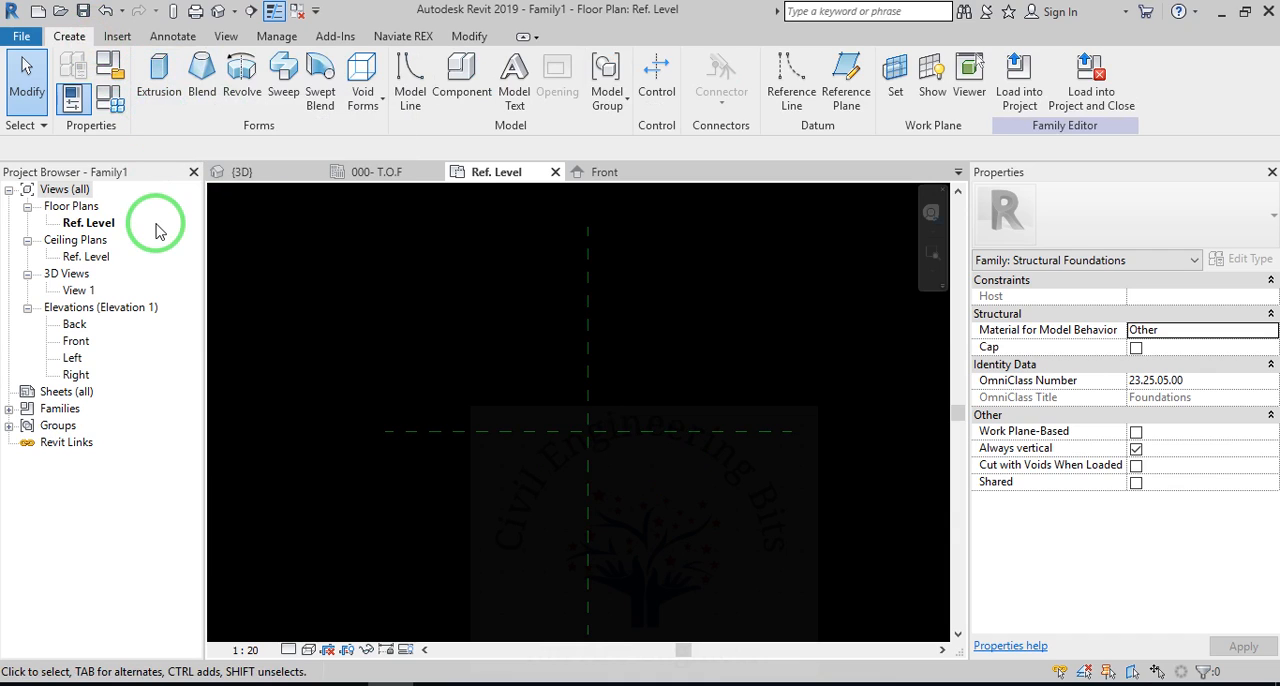
left_click(155, 92)
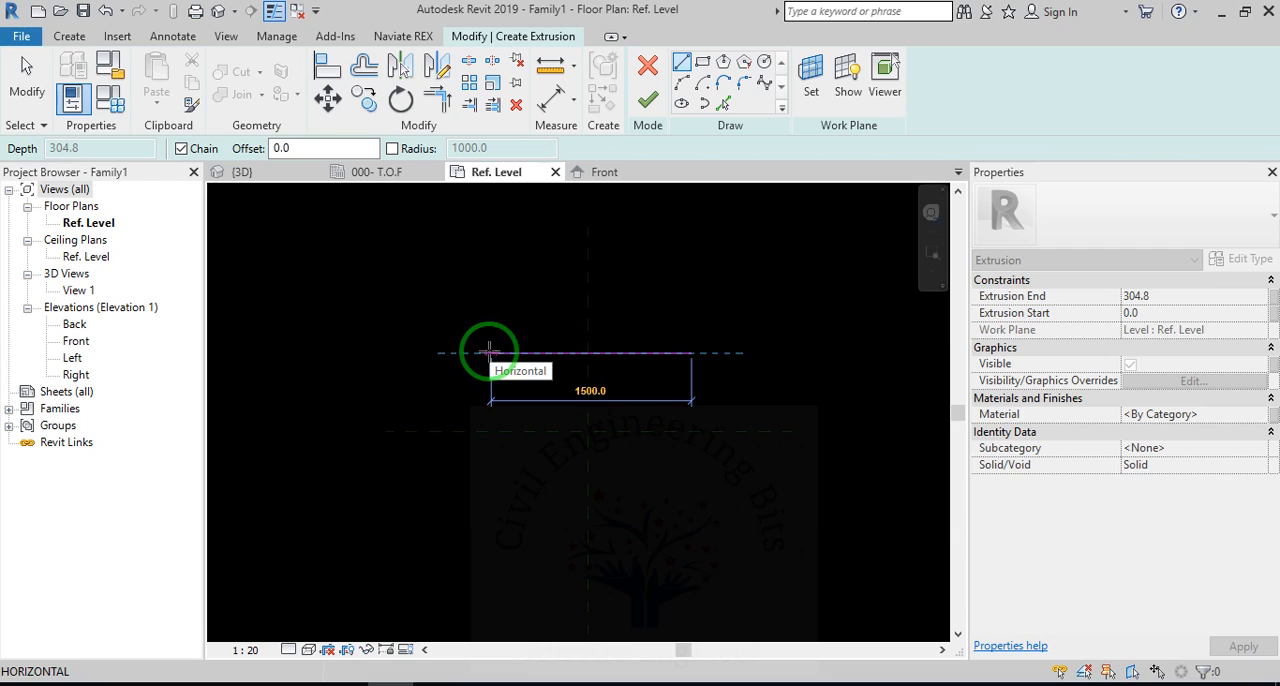
key("Escape")
key("Escape")
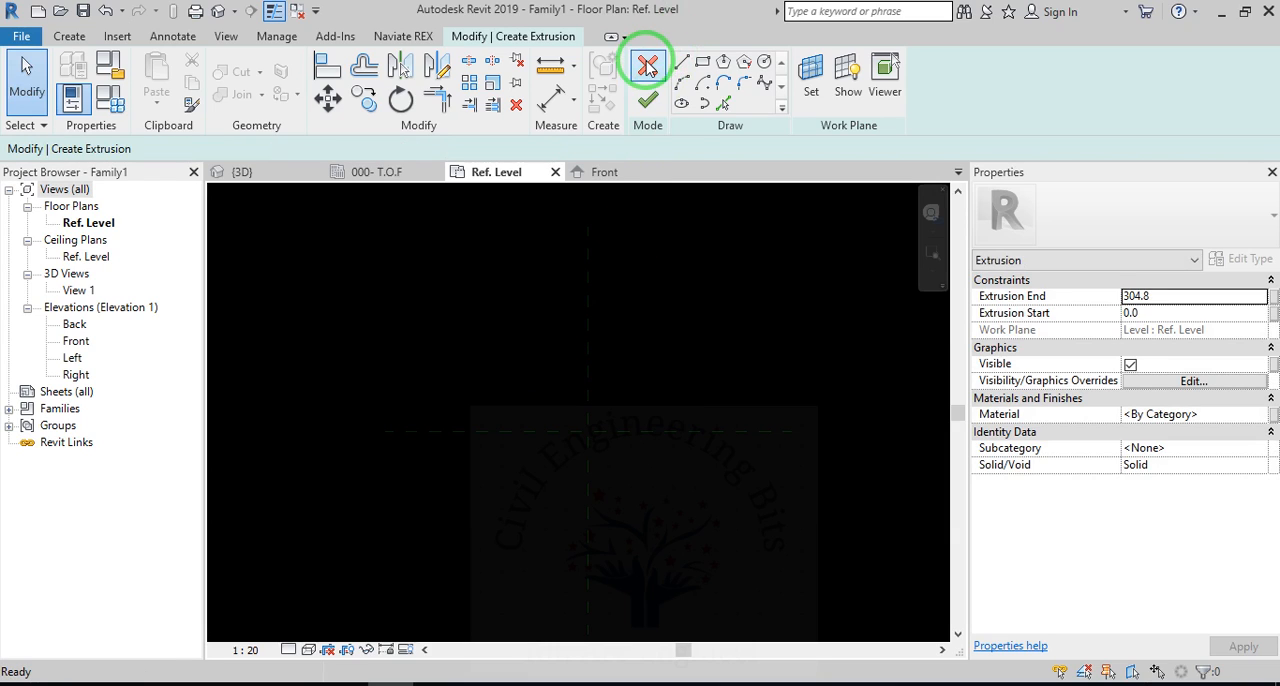
left_click(647, 66)
Draw a horizontal reference plane about 797 mm above the horizontal centre plane, crossing the vertical centre plane.
scroll(655, 417, "down", 1)
key("r")
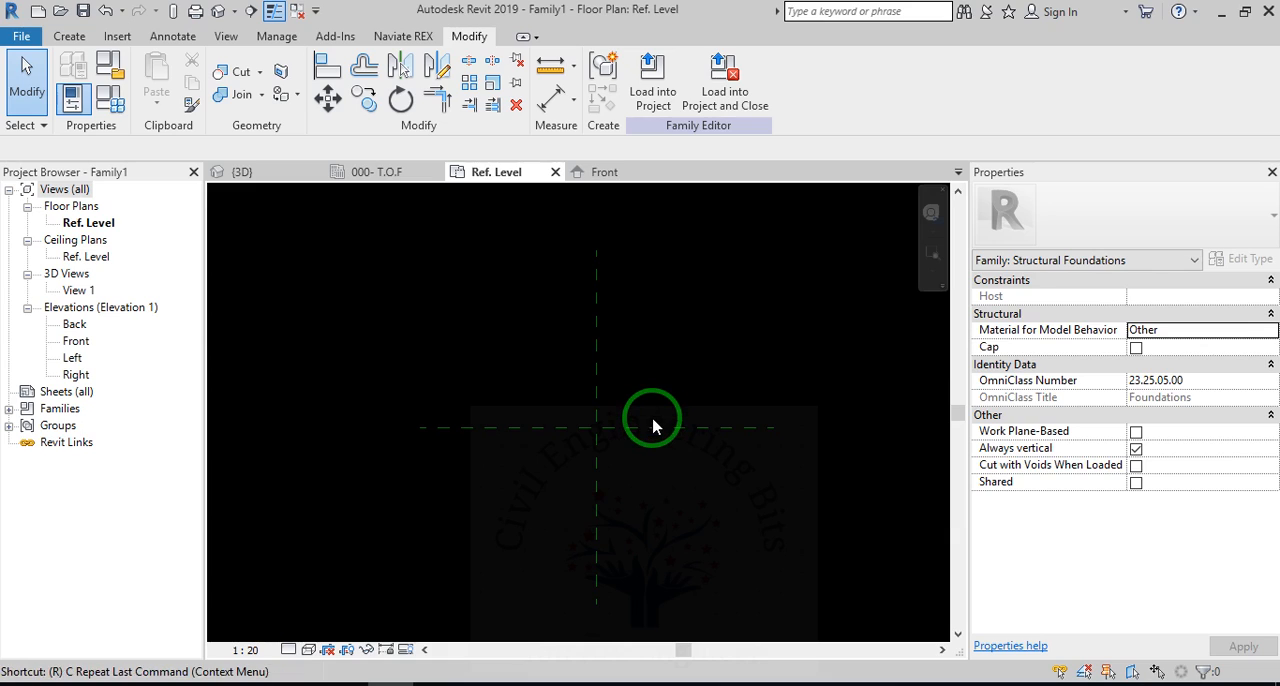
key("p")
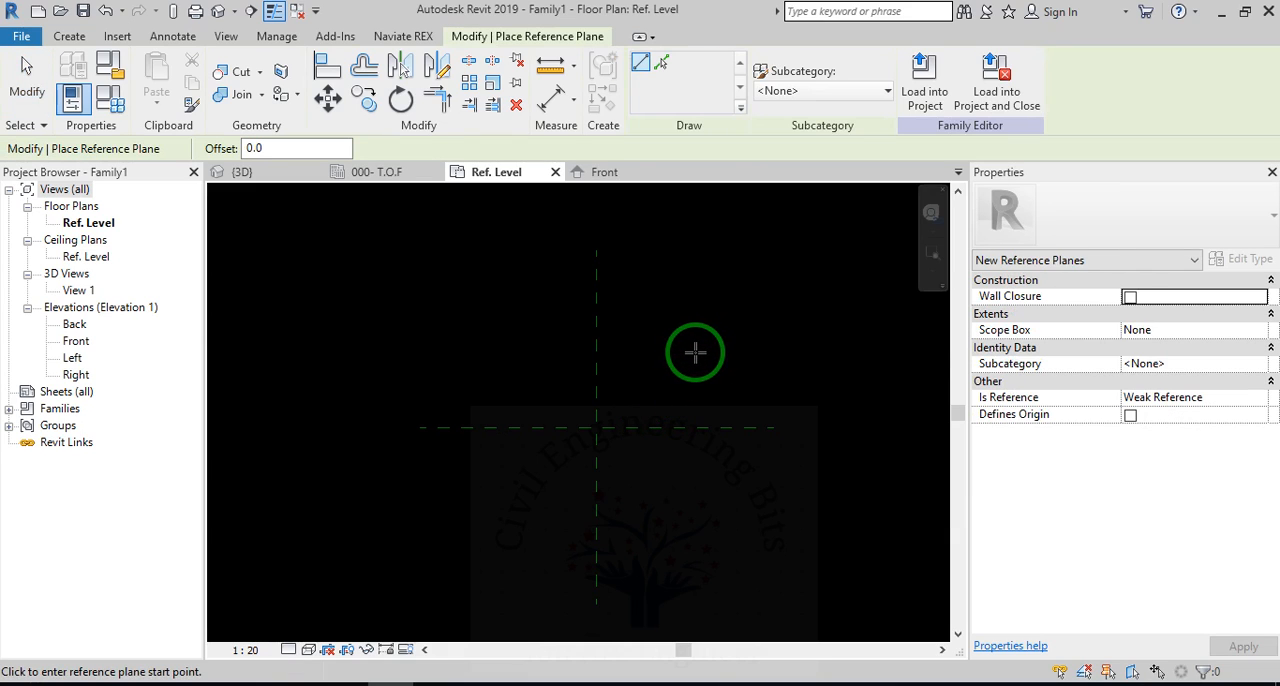
left_click(701, 336)
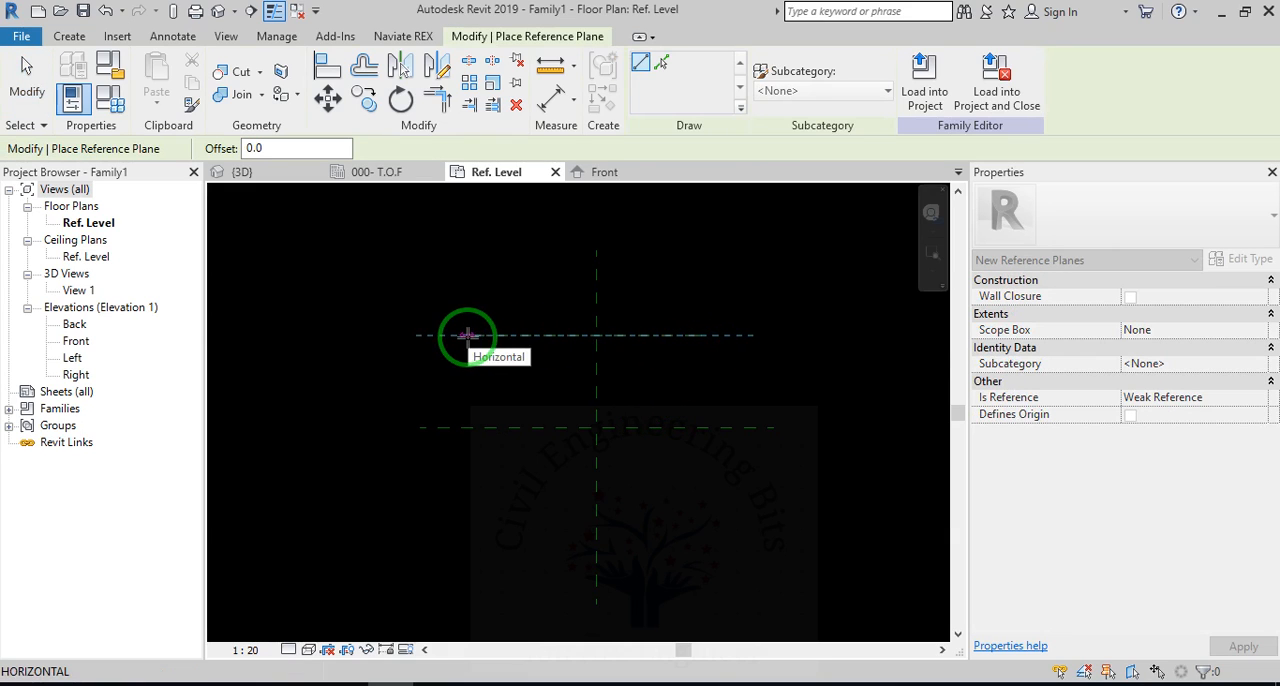
left_click(467, 336)
key("Escape")
key("Escape")
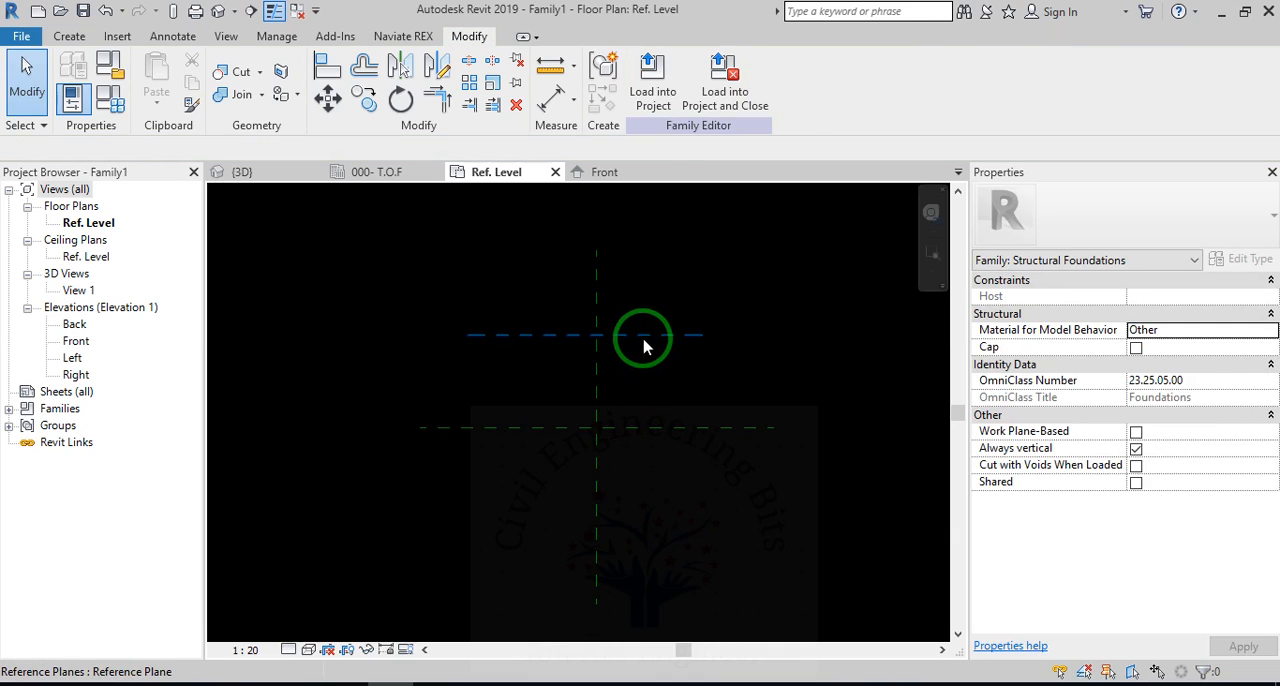
Mirror the new horizontal reference plane about the horizontal centre plane, keeping the original.
left_click(614, 333)
left_click(399, 67)
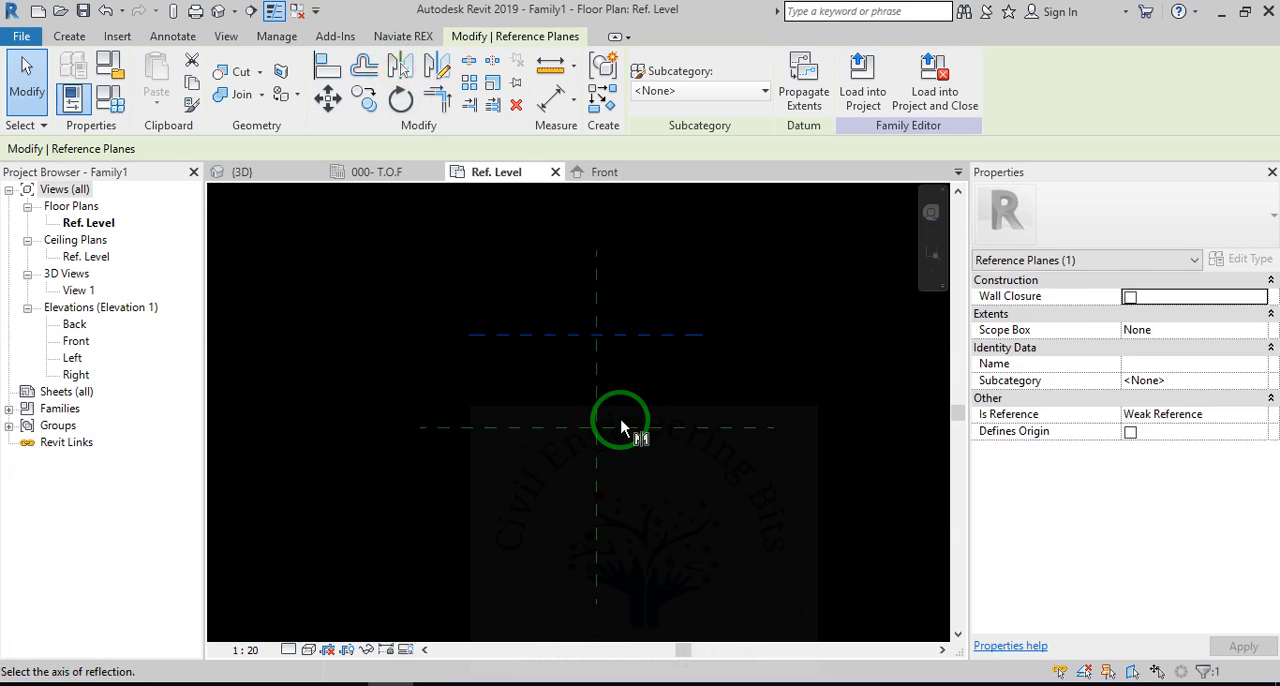
left_click(622, 434)
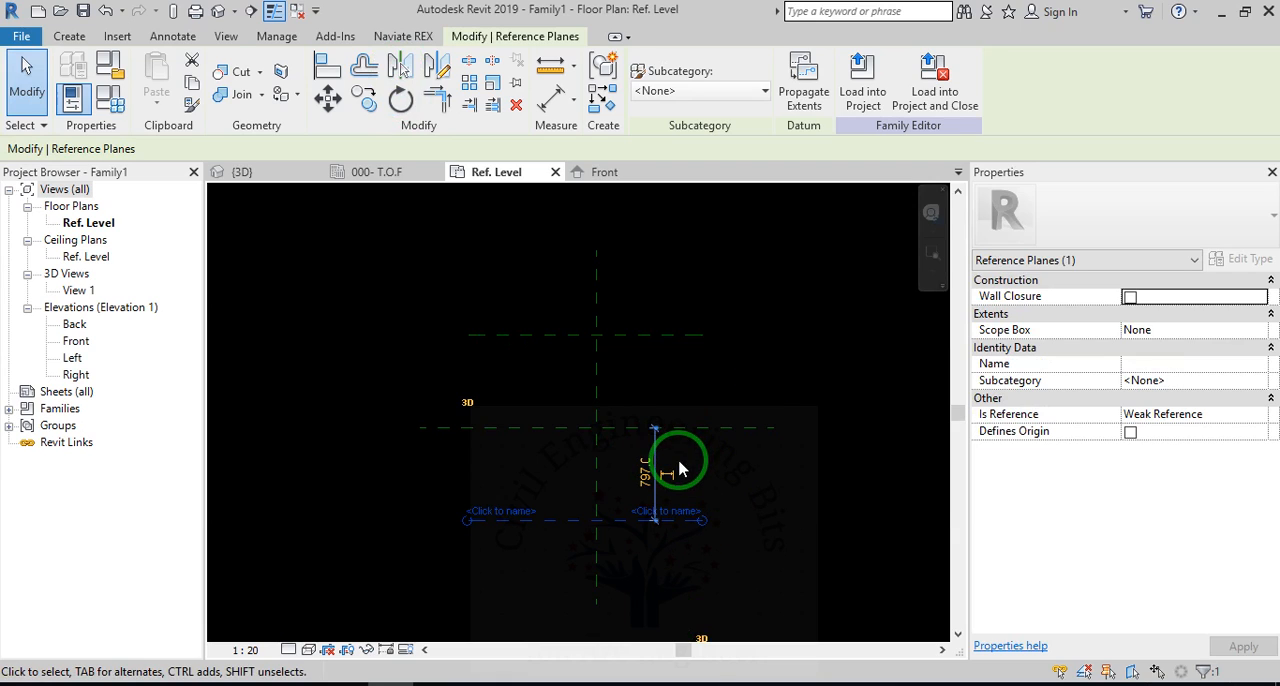
left_click(564, 397)
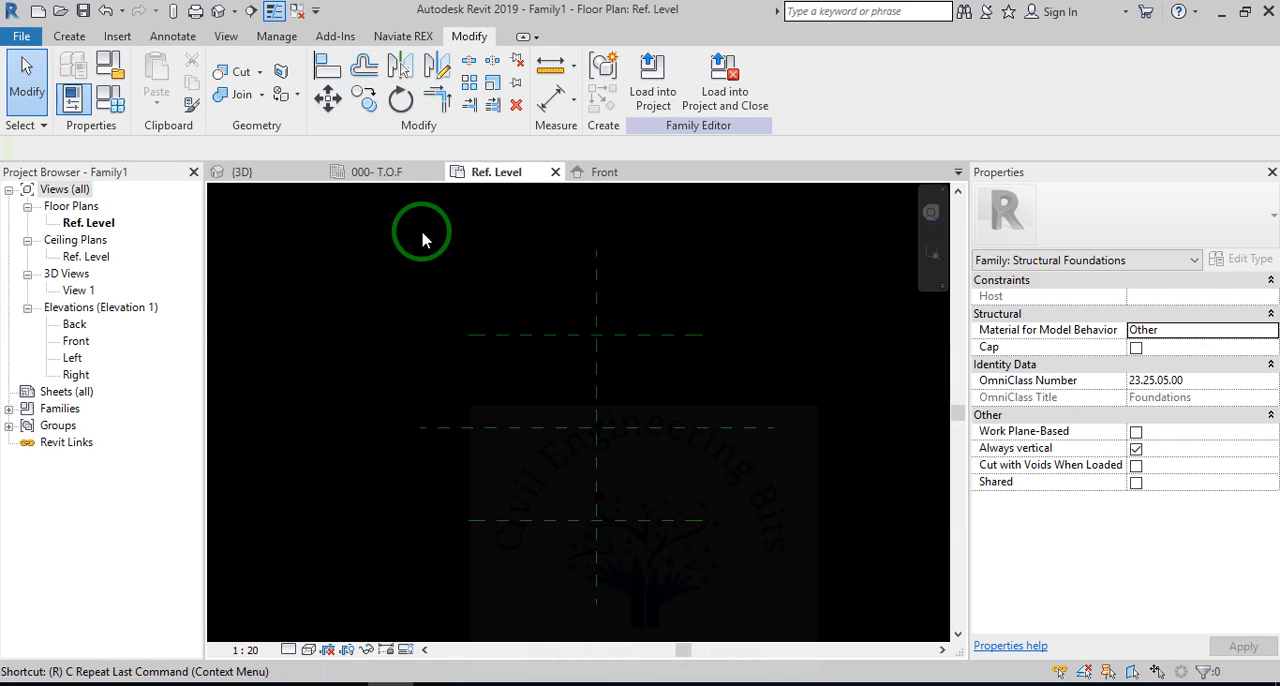
Draw a vertical reference plane about 700 mm to the right of the vertical centre plane.
key("p")
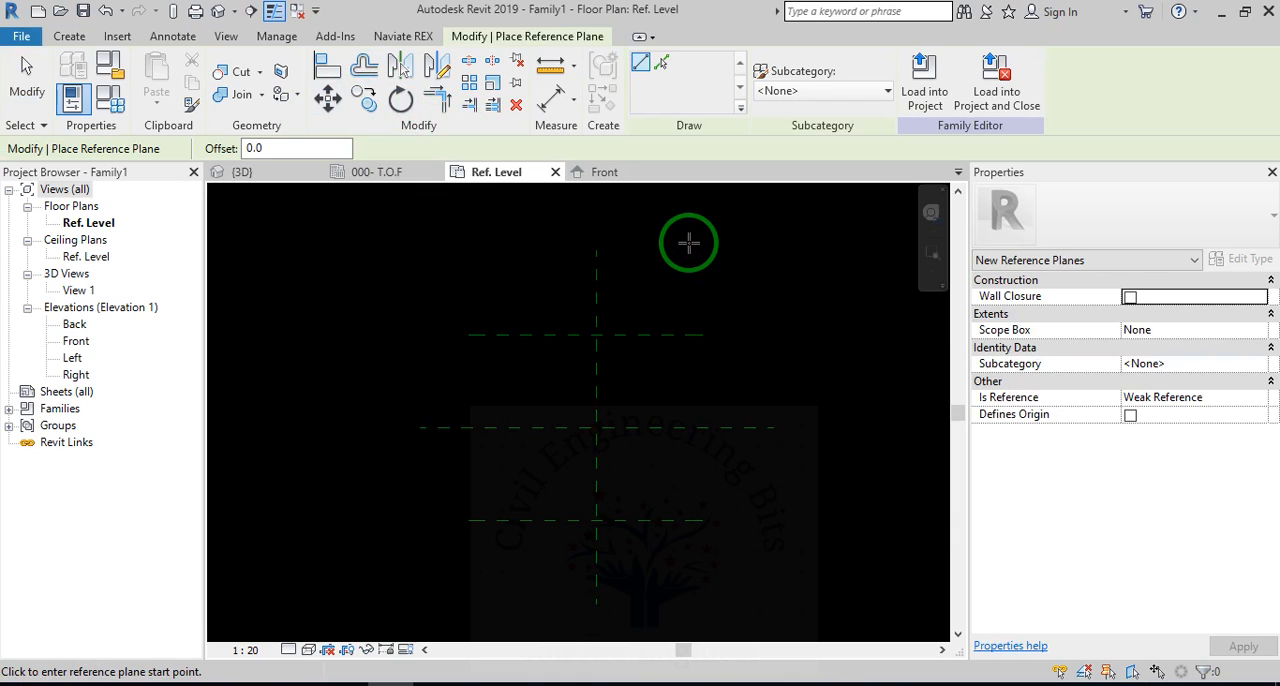
left_click(678, 251)
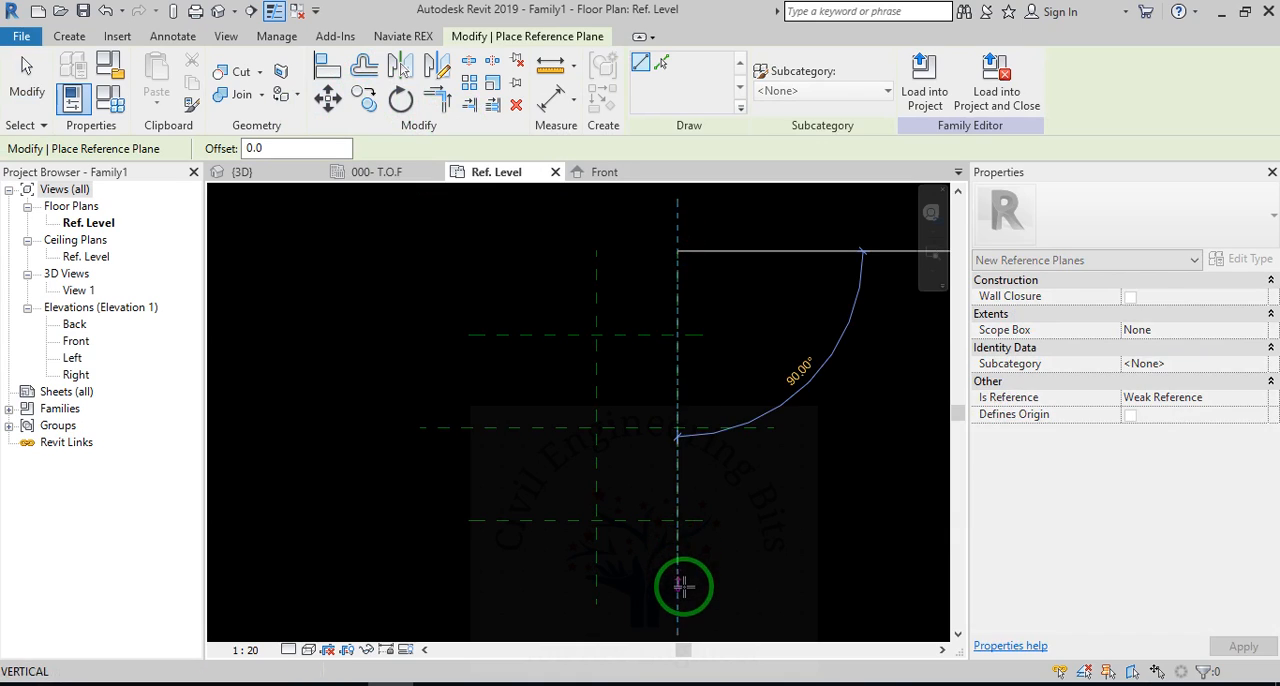
left_click(678, 586)
key("Escape")
key("Escape")
Mirror the new vertical reference plane about the Center (Left/Right) plane, keeping the original.
left_click(674, 388)
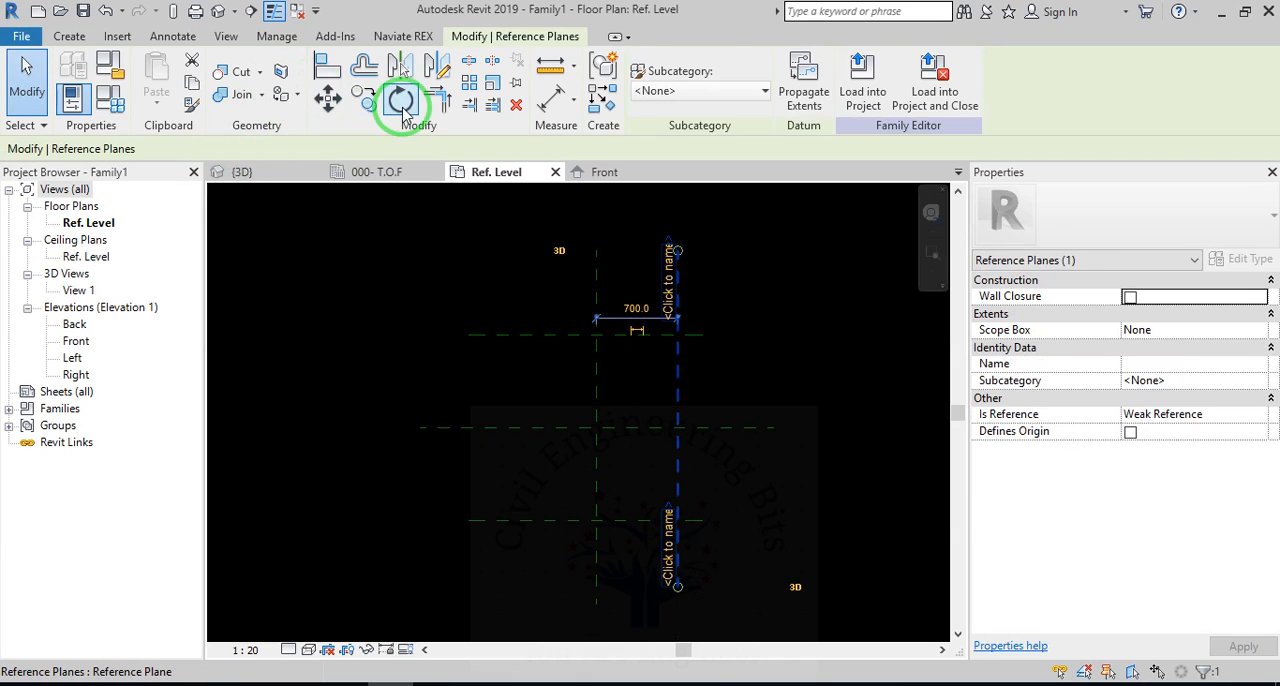
left_click(400, 65)
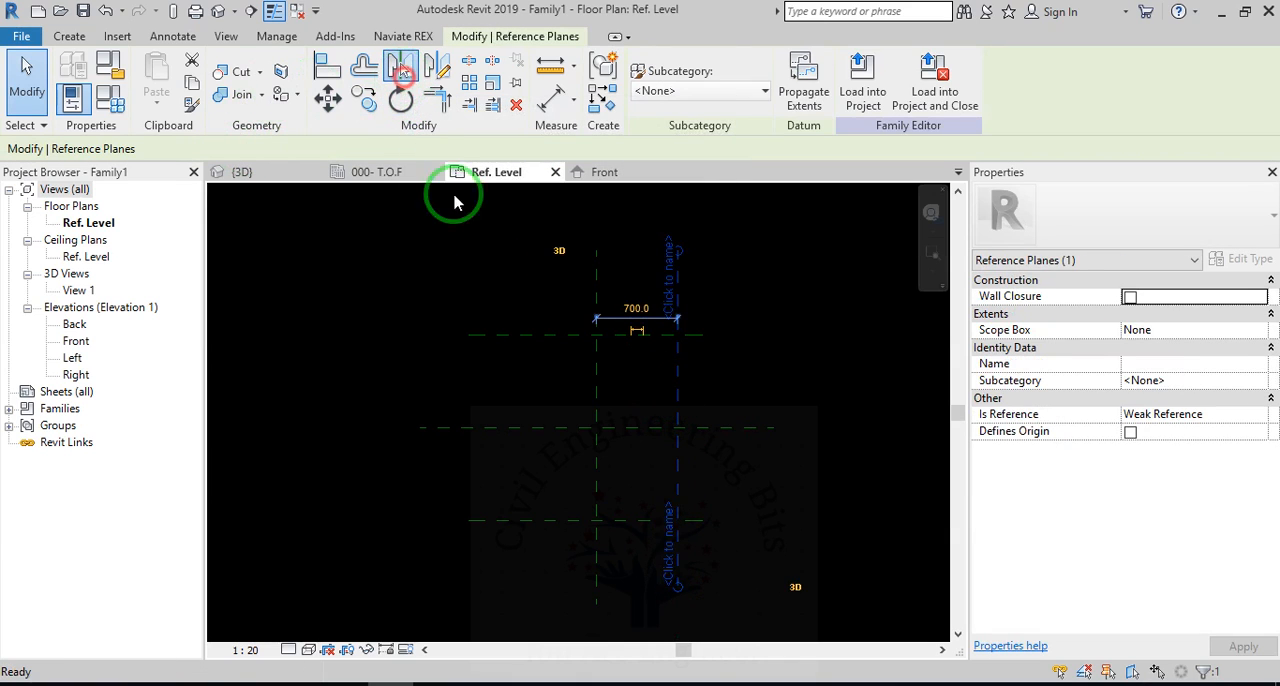
left_click(610, 400)
key("Escape")
scroll(626, 480, "up", 1)
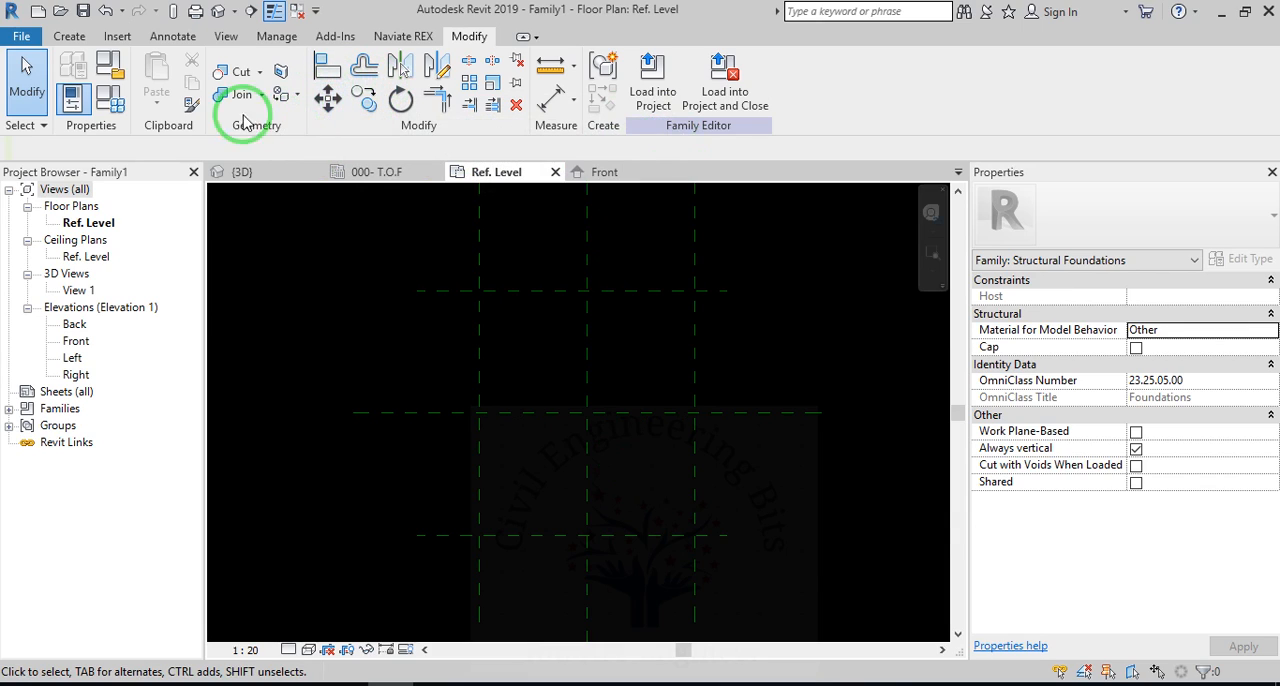
Start a solid extrusion and sketch a closed rectangle through the four intersections of the outer reference planes.
left_click(69, 36)
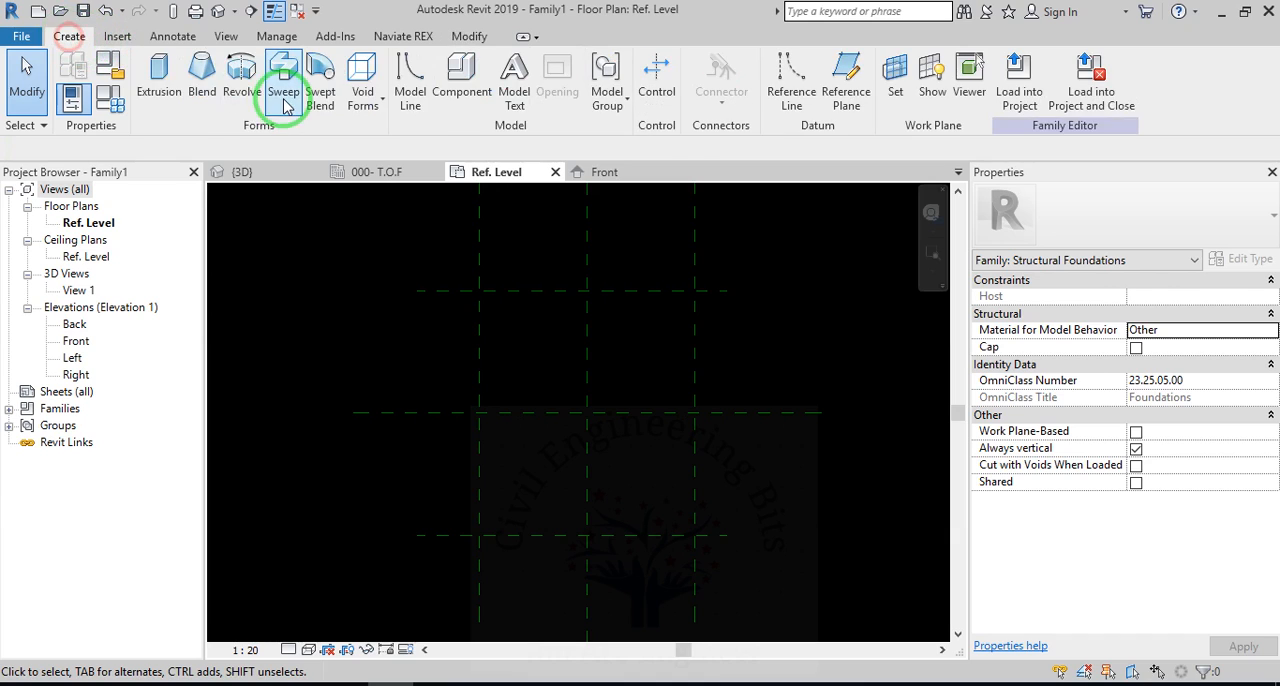
left_click(158, 80)
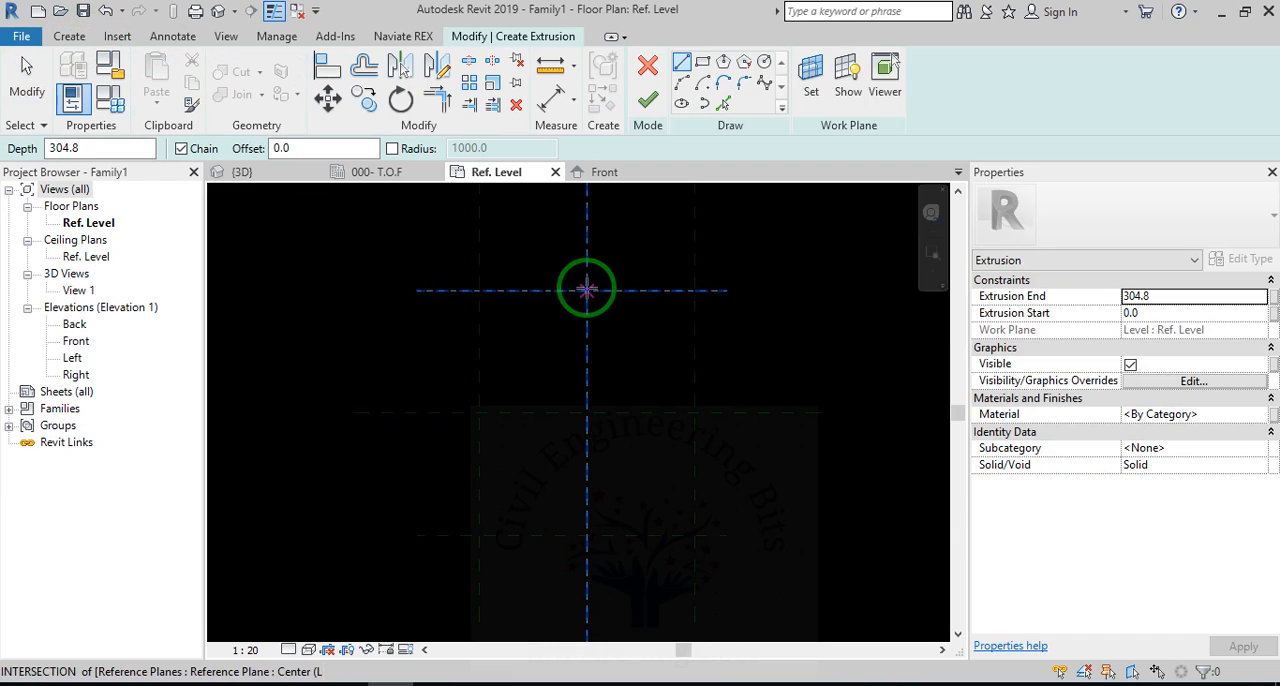
left_click(479, 291)
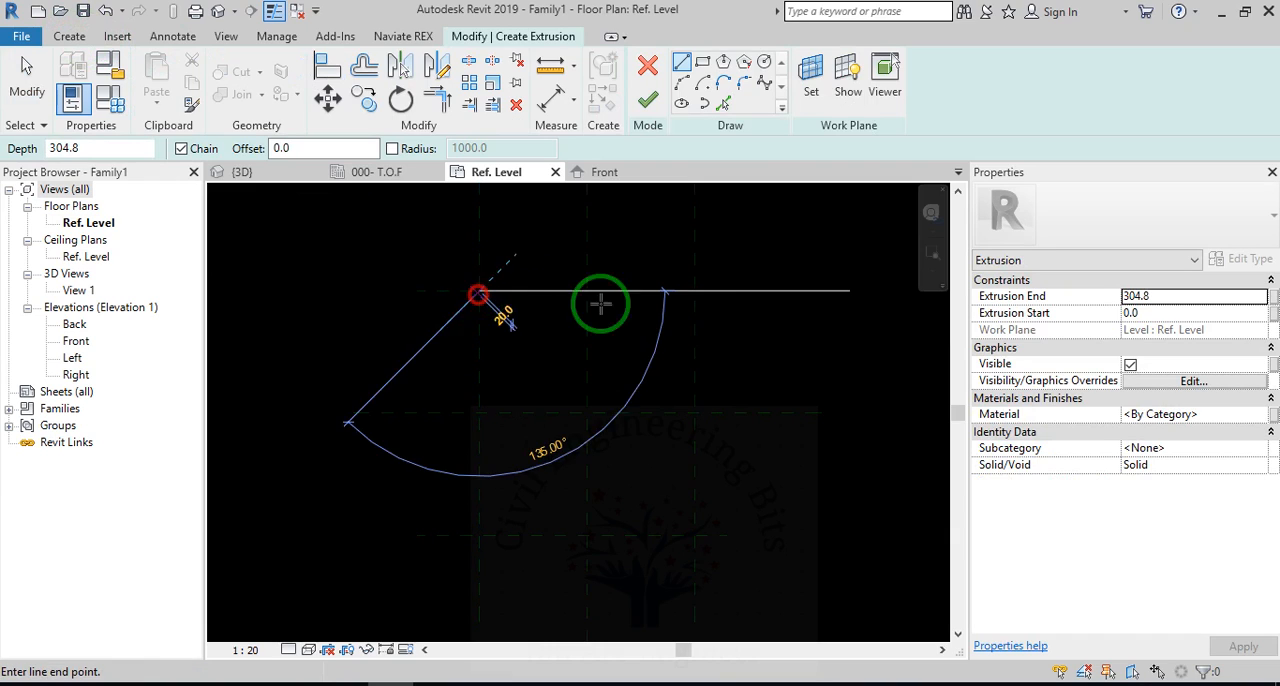
left_click(695, 291)
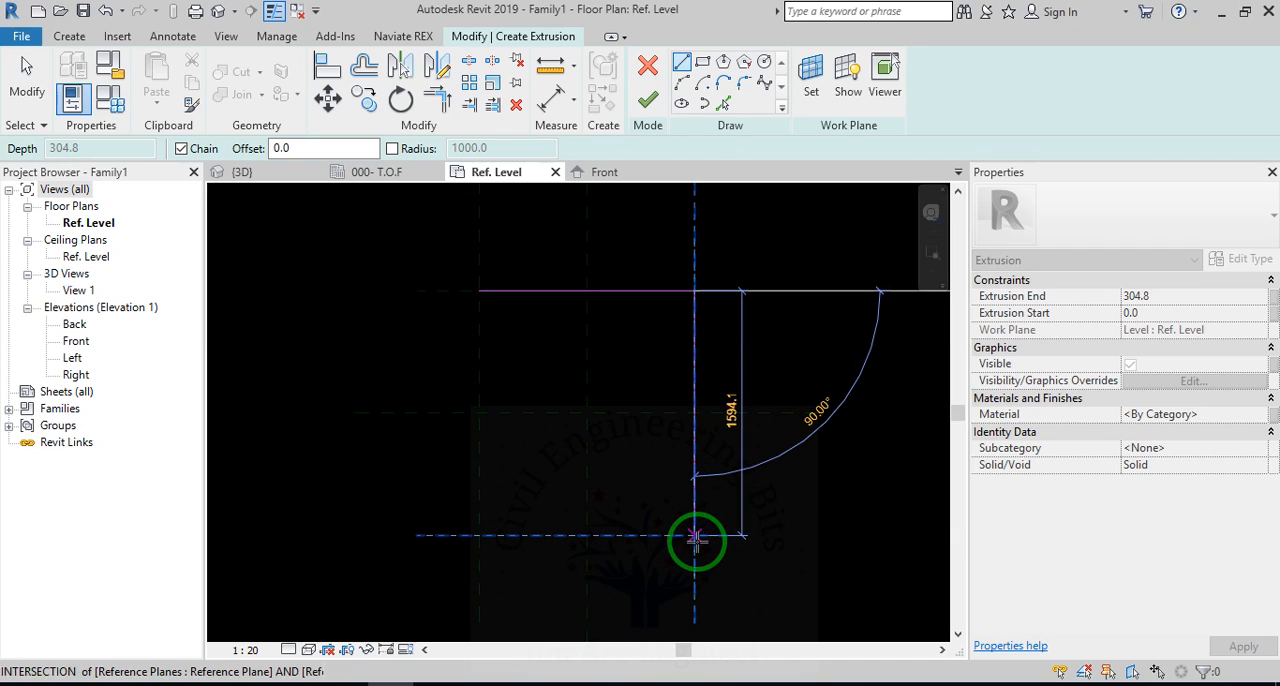
left_click(695, 536)
left_click(479, 536)
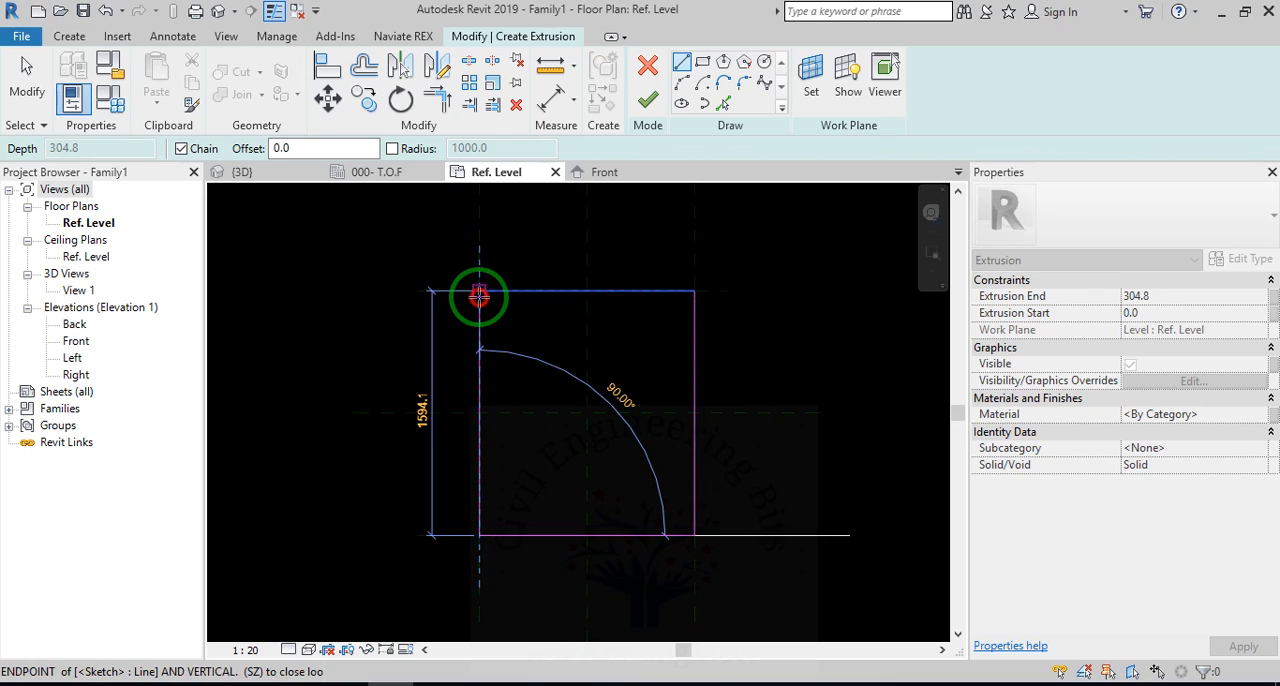
left_click(479, 292)
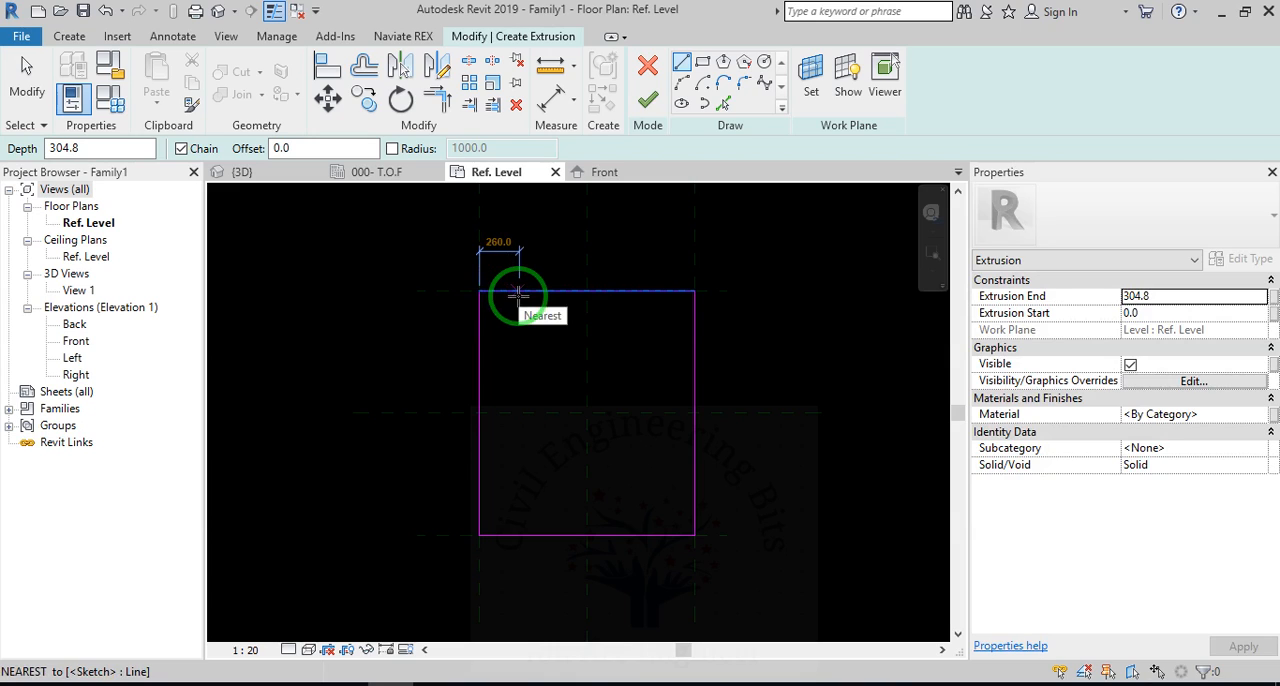
Sketch a 45° diagonal line about 368 mm long across the rectangle's upper-left corner.
left_click(517, 294)
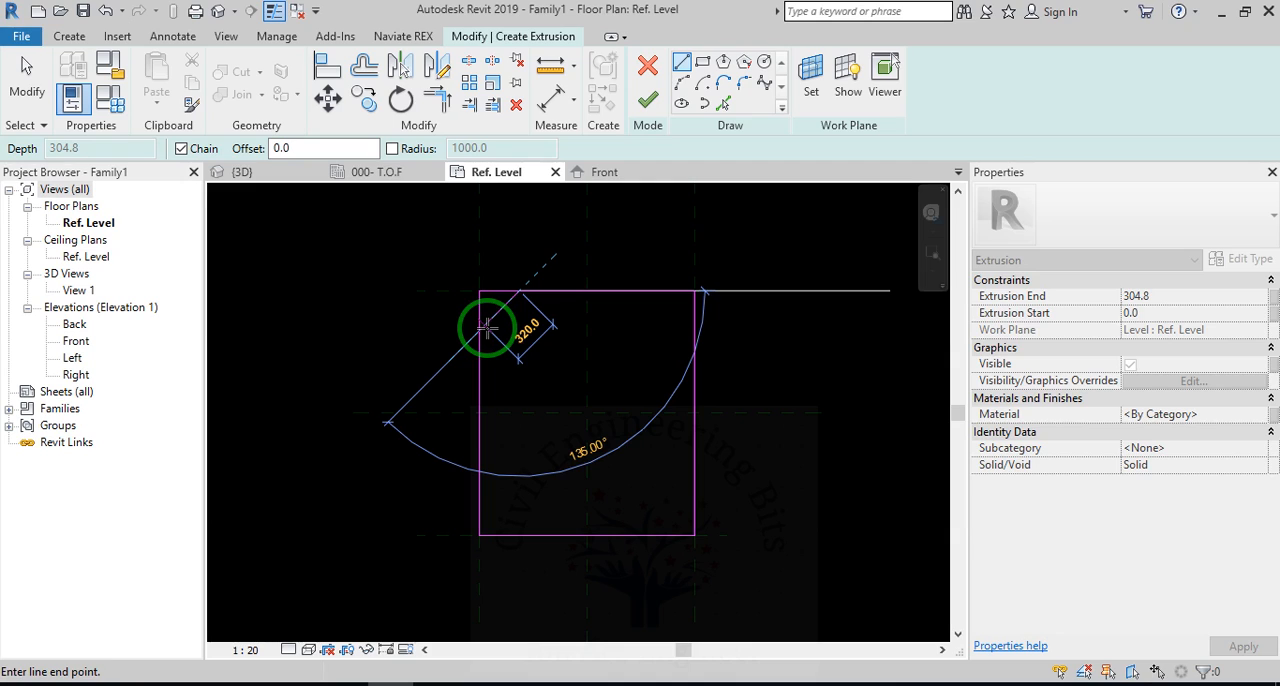
key("Escape")
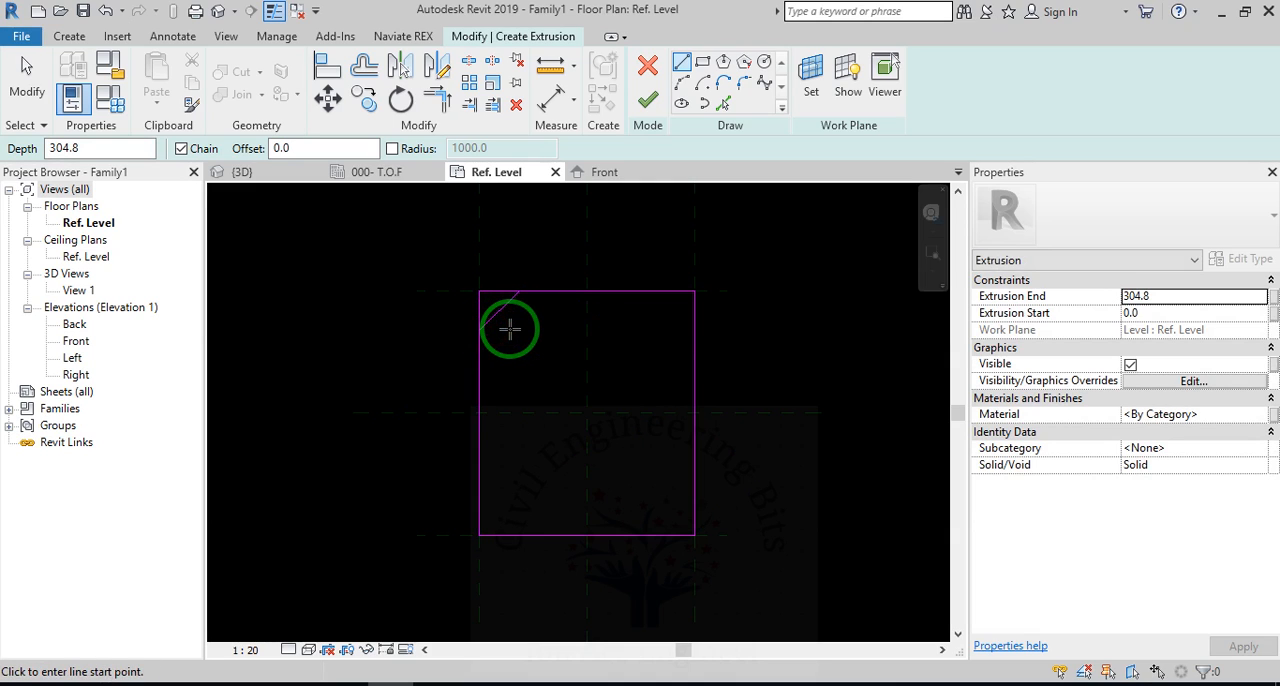
key("Escape")
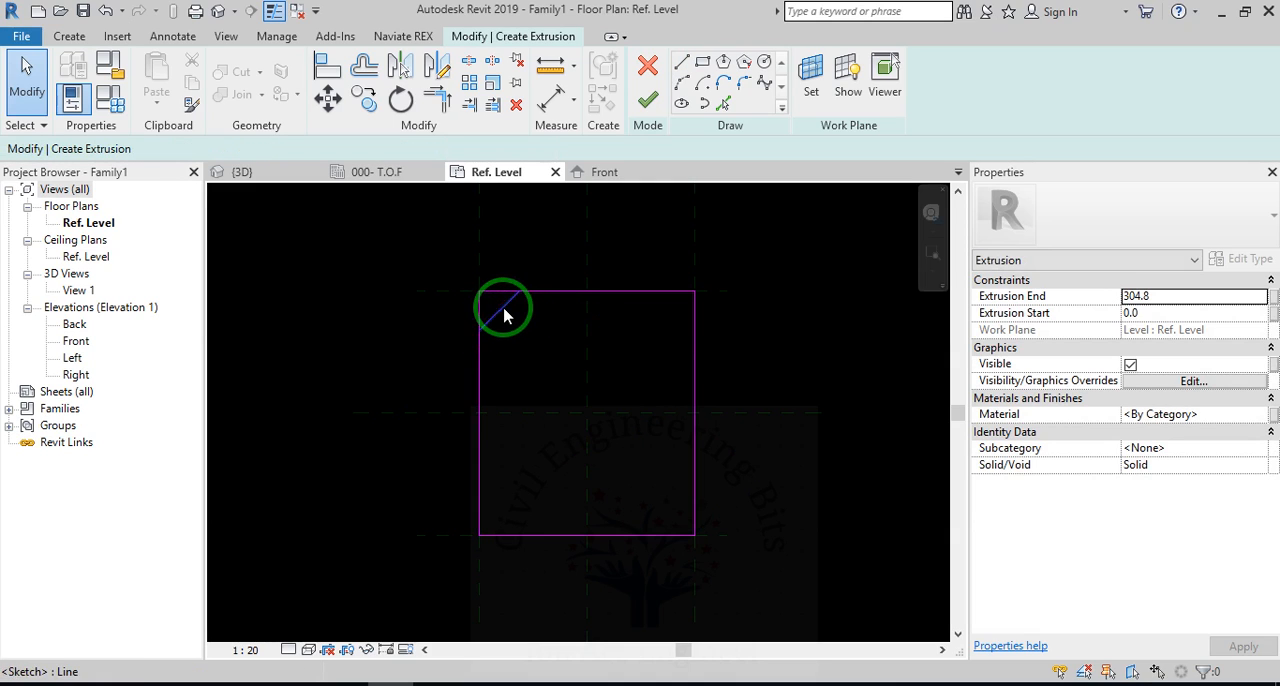
Mirror the diagonal corner line about the vertical centre plane to the rectangle's upper-right corner.
left_click(503, 309)
left_click(551, 306)
left_click(447, 70)
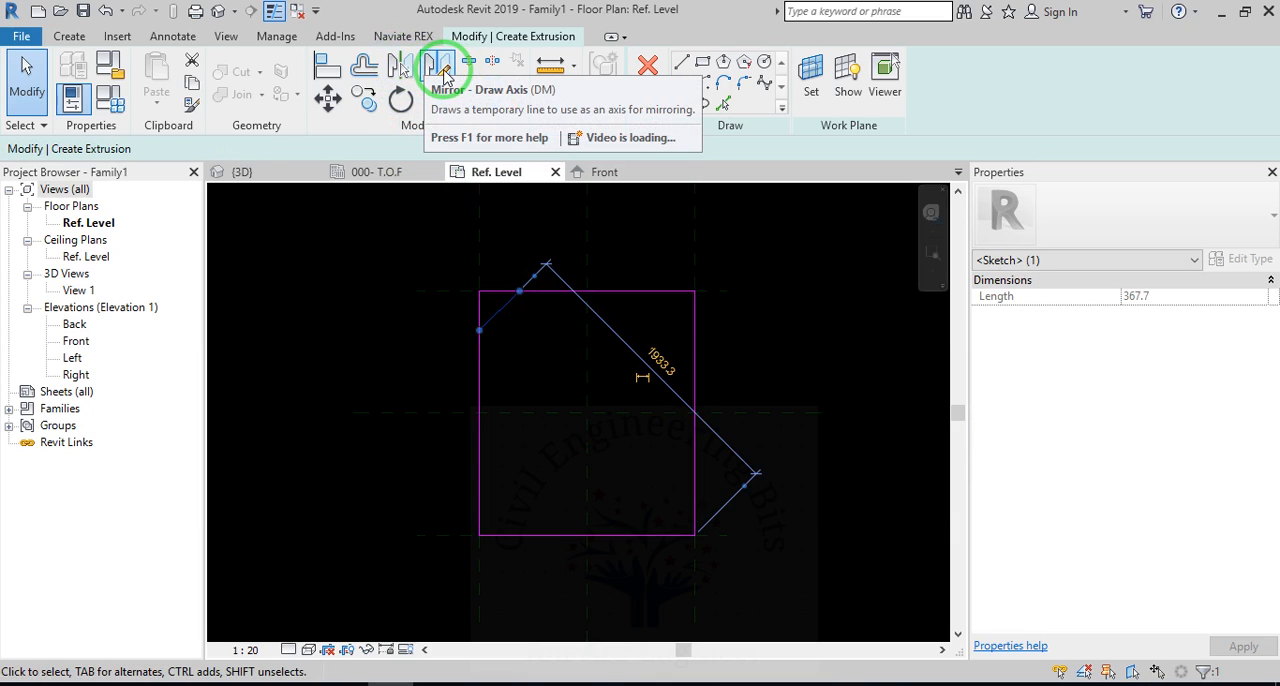
left_click(400, 66)
left_click(587, 375)
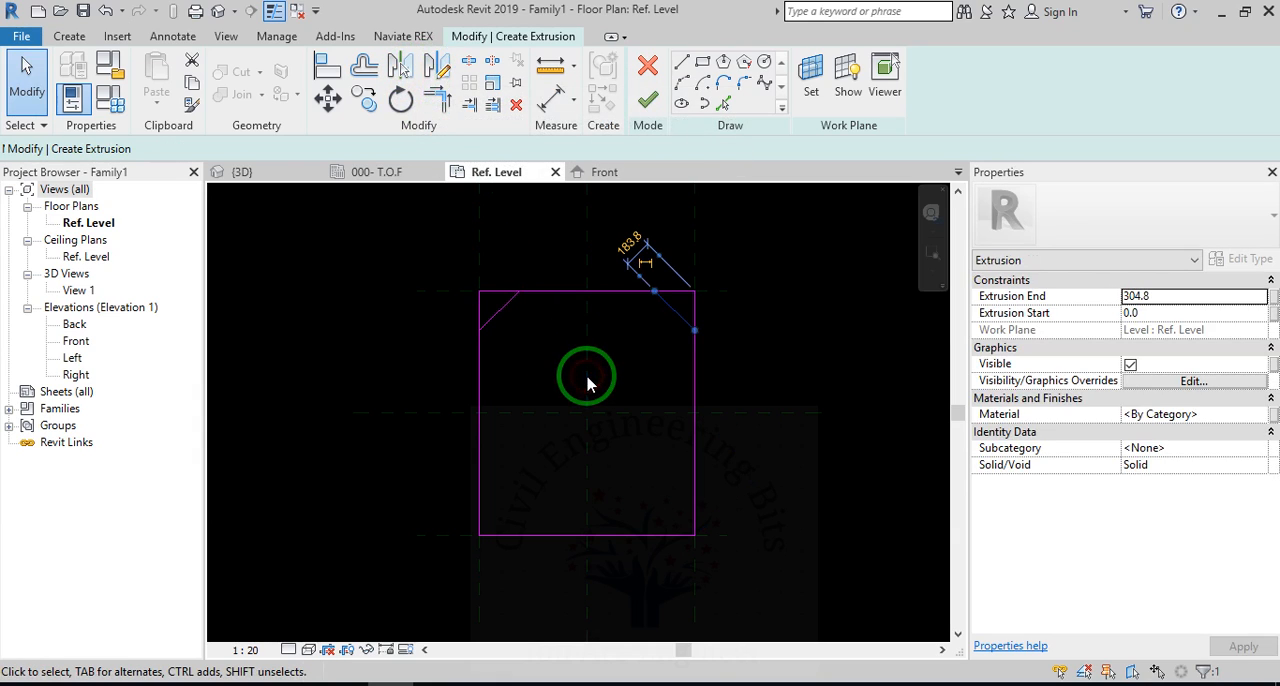
Mirror both upper diagonal lines about the horizontal centre plane to the rectangle's lower corners.
left_click(505, 305, "ctrl")
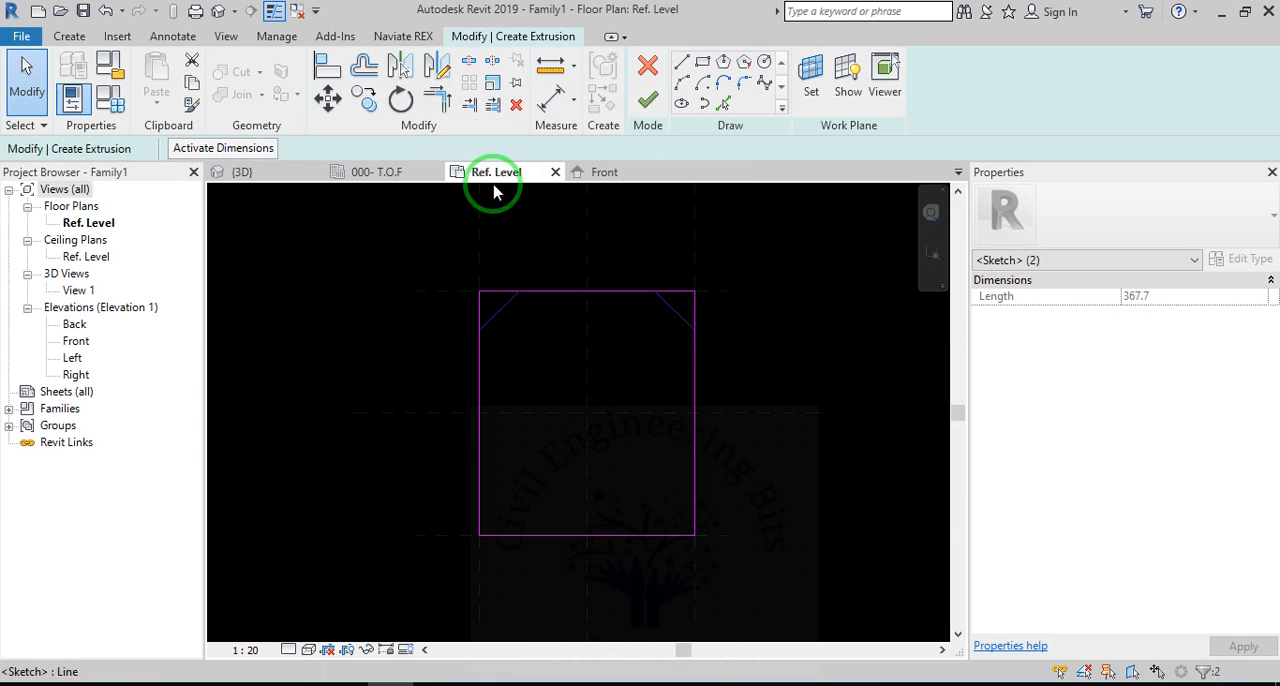
left_click(408, 72)
left_click(660, 413)
key("Escape")
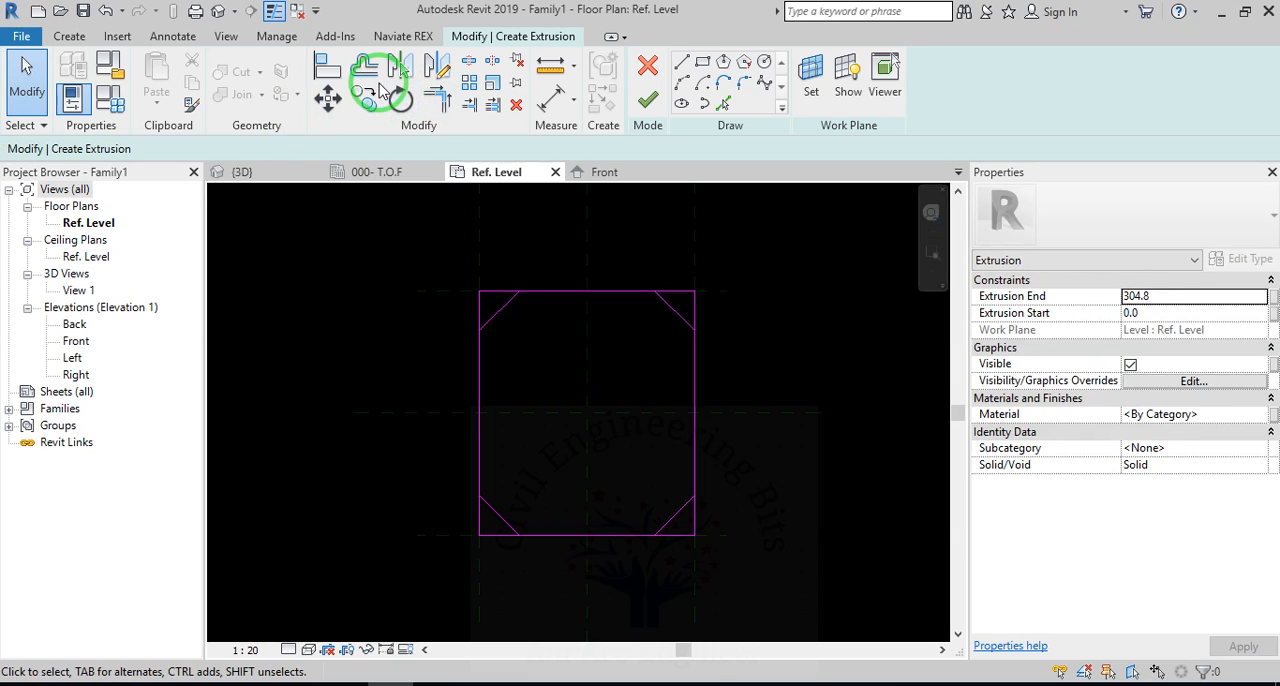
Trim the rectangle's edges to the diagonal lines at the upper-left and lower-left corners.
left_click(437, 98)
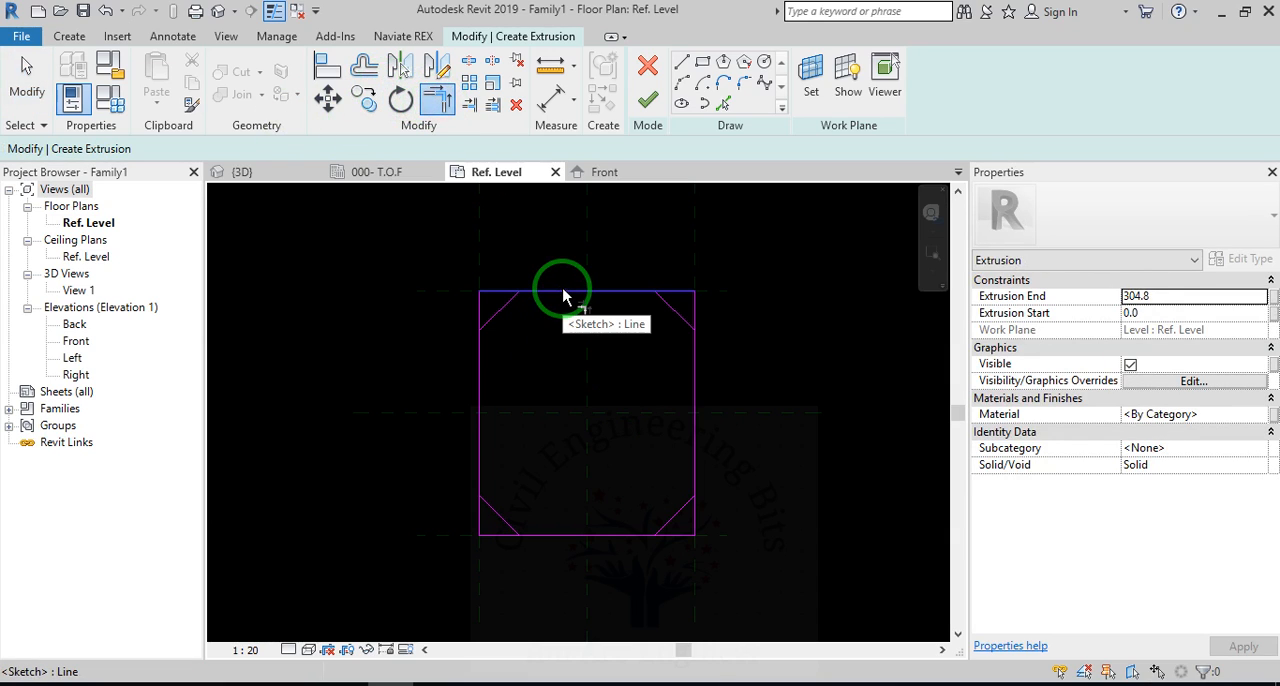
left_click(563, 293)
left_click(509, 300)
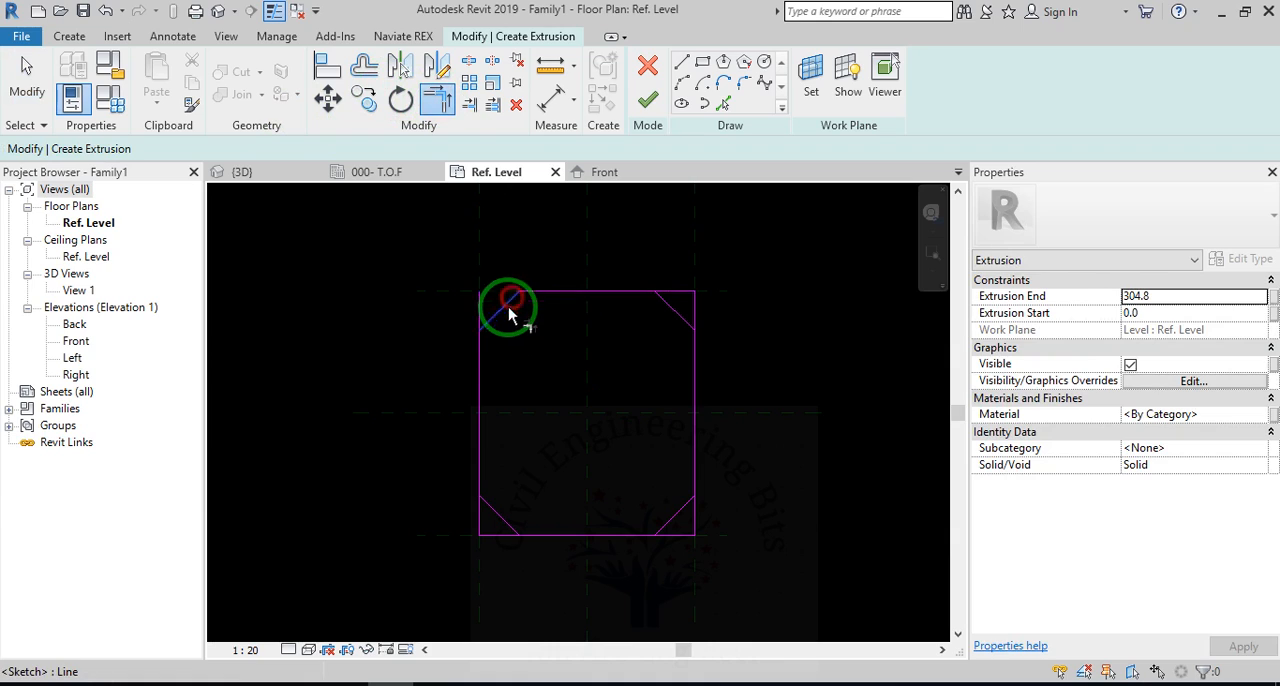
left_click(484, 370)
left_click(500, 309)
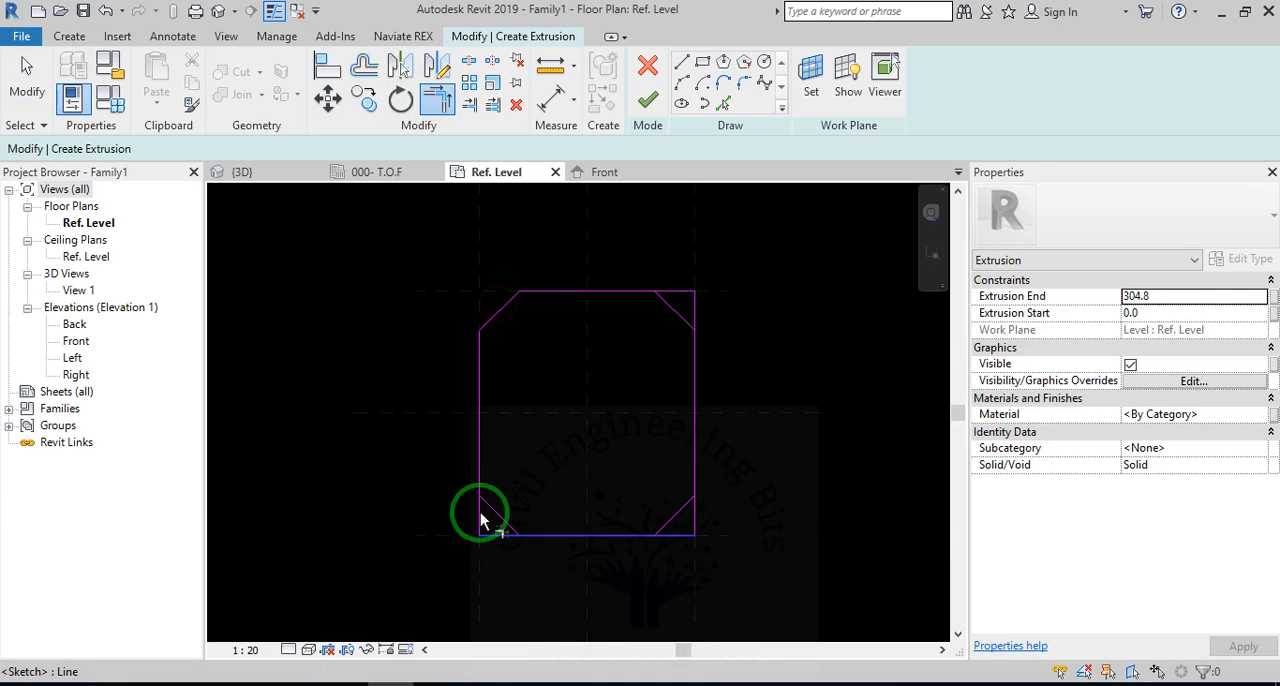
left_click(478, 466)
left_click(500, 515)
left_click(537, 536)
left_click(510, 526)
Trim the rectangle's edges to the diagonal lines at the lower-right and upper-right corners.
left_click(598, 536)
left_click(666, 523)
left_click(692, 472)
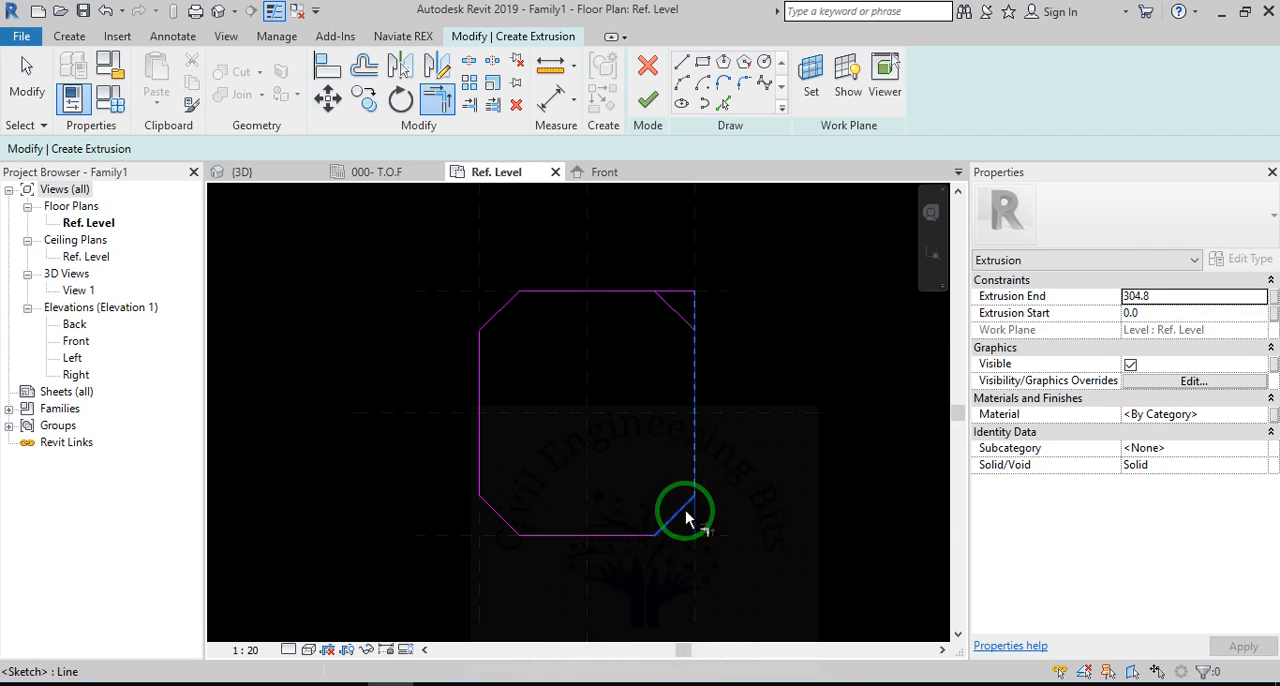
left_click(683, 511)
left_click(694, 370)
left_click(664, 304)
left_click(637, 300)
left_click(662, 304)
key("Escape")
scroll(593, 363, "up", 1)
scroll(603, 431, "down", 1)
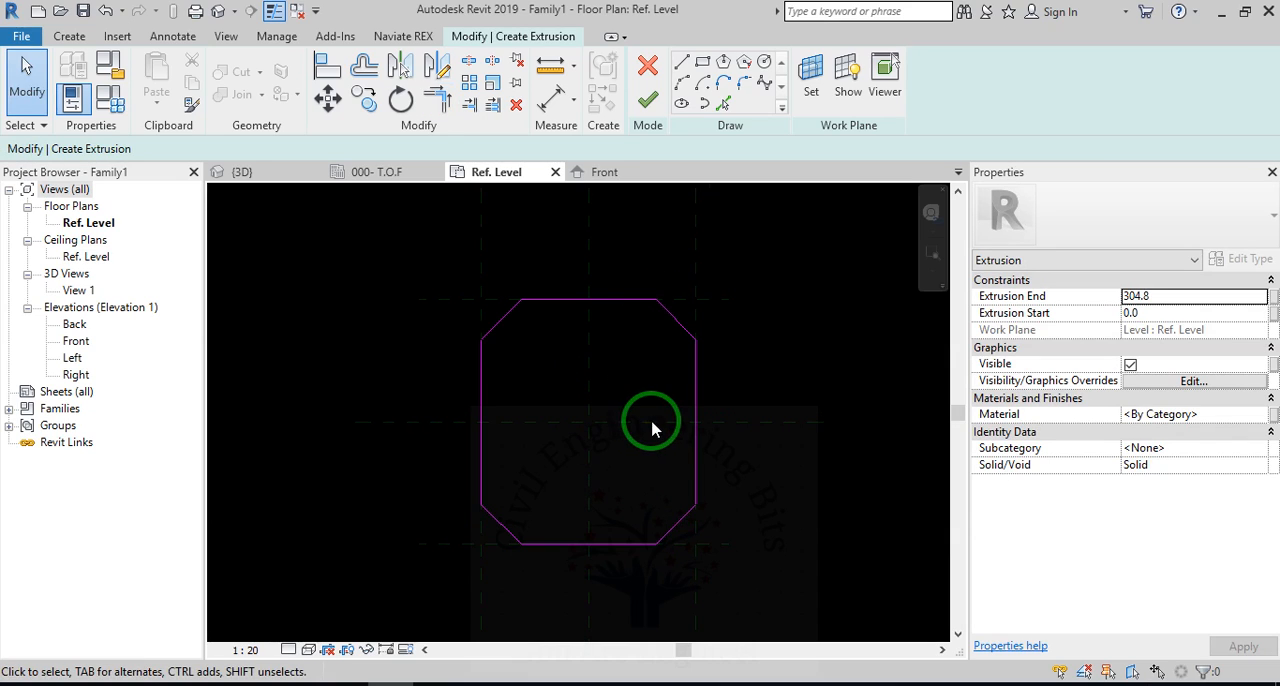
Finish the sketch to create the solid extrusion from the rectangular profile with cut corners.
left_click(648, 100)
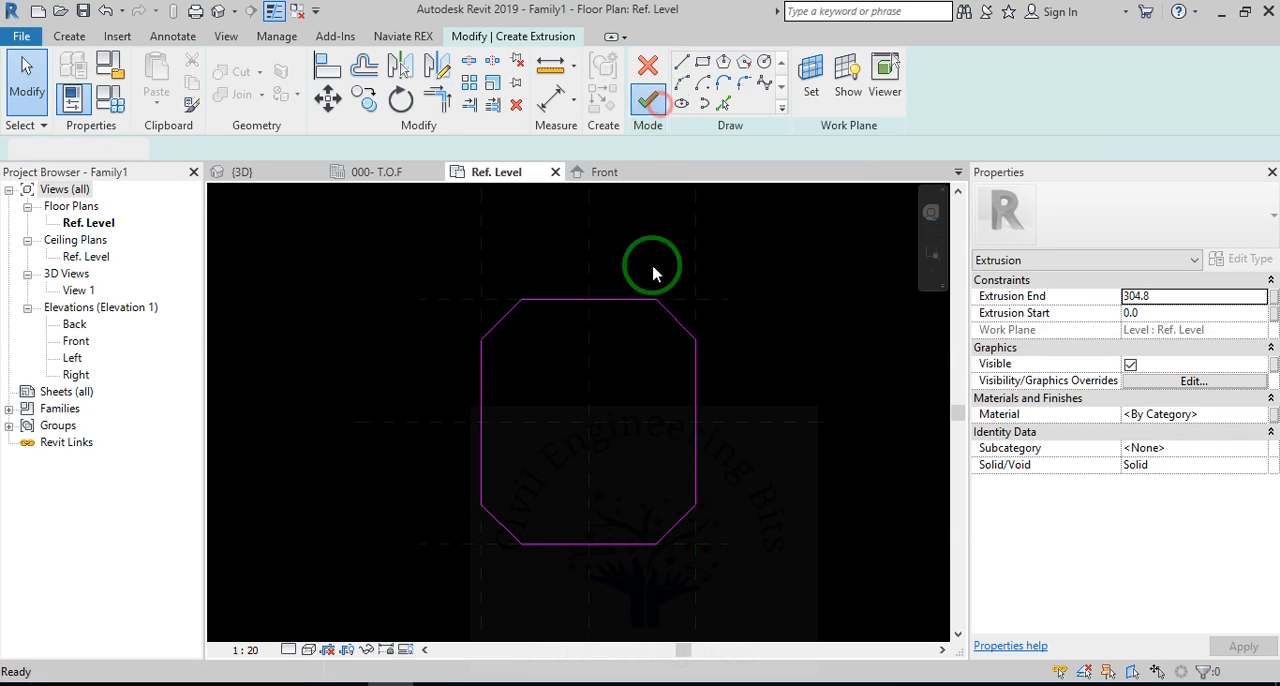
left_click(823, 497)
scroll(688, 450, "down", 1)
scroll(711, 414, "up", 2)
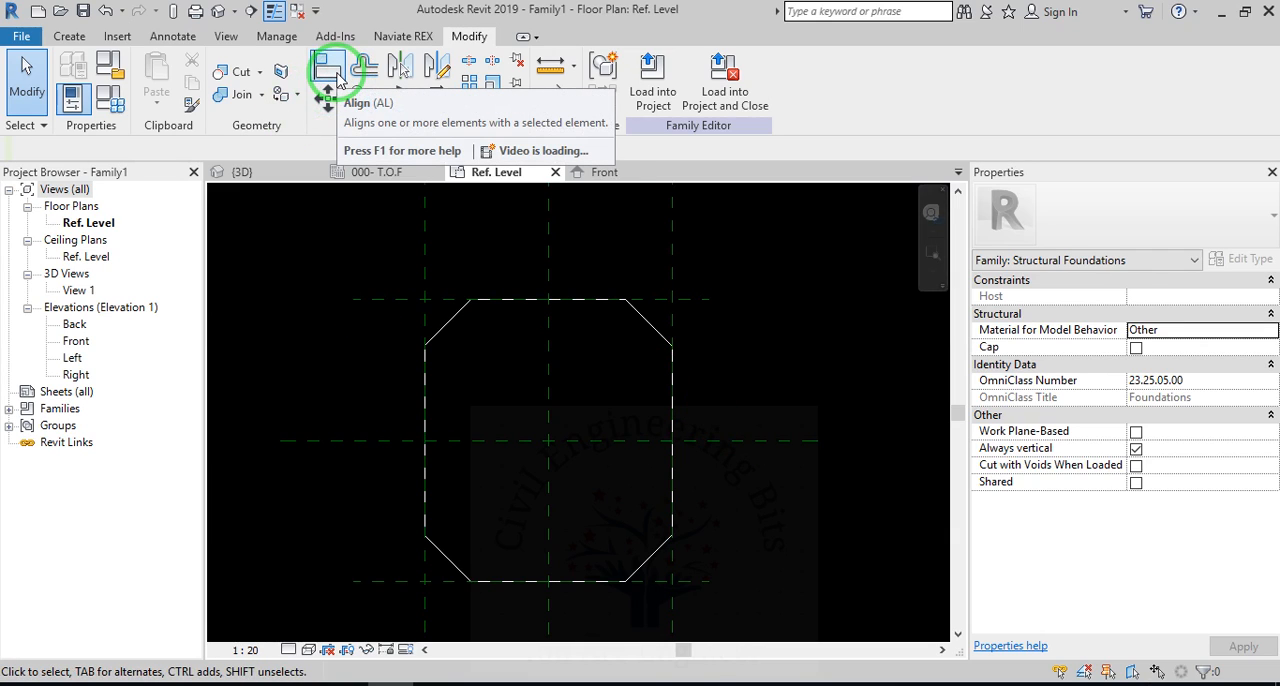
Align the extrusion's upper edge to the upper horizontal reference plane and lock the alignment.
left_click(338, 80)
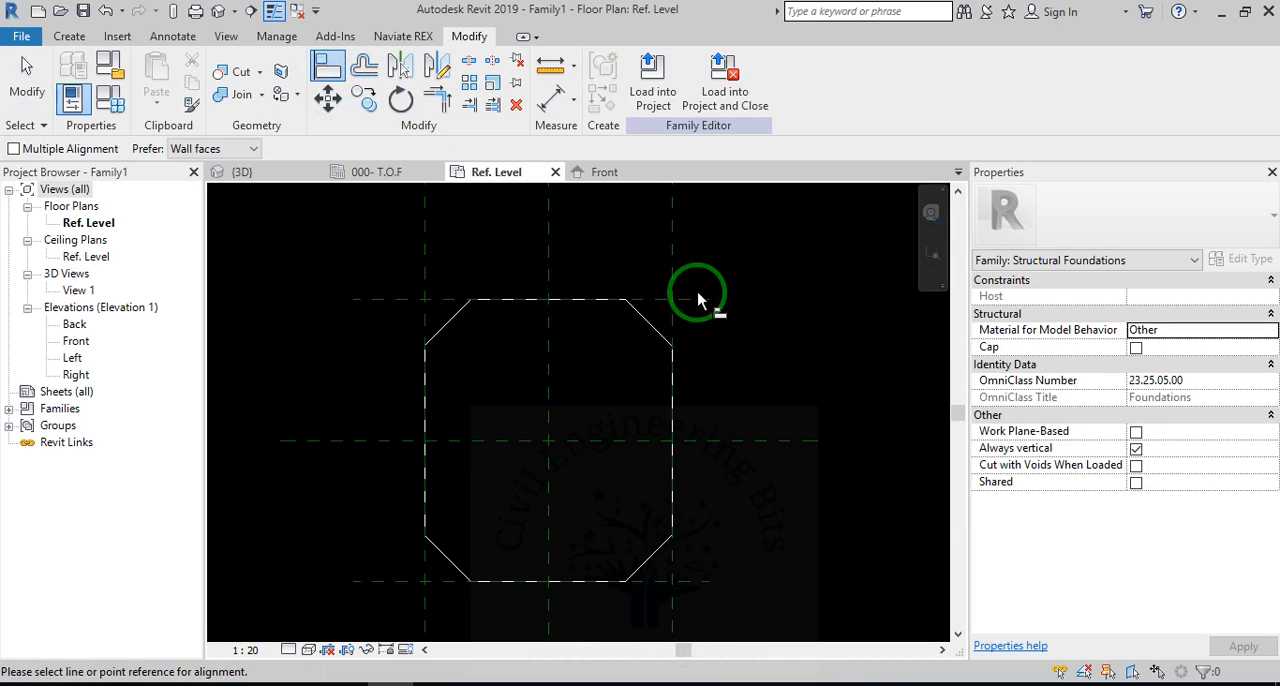
left_click(702, 299)
left_click(602, 302)
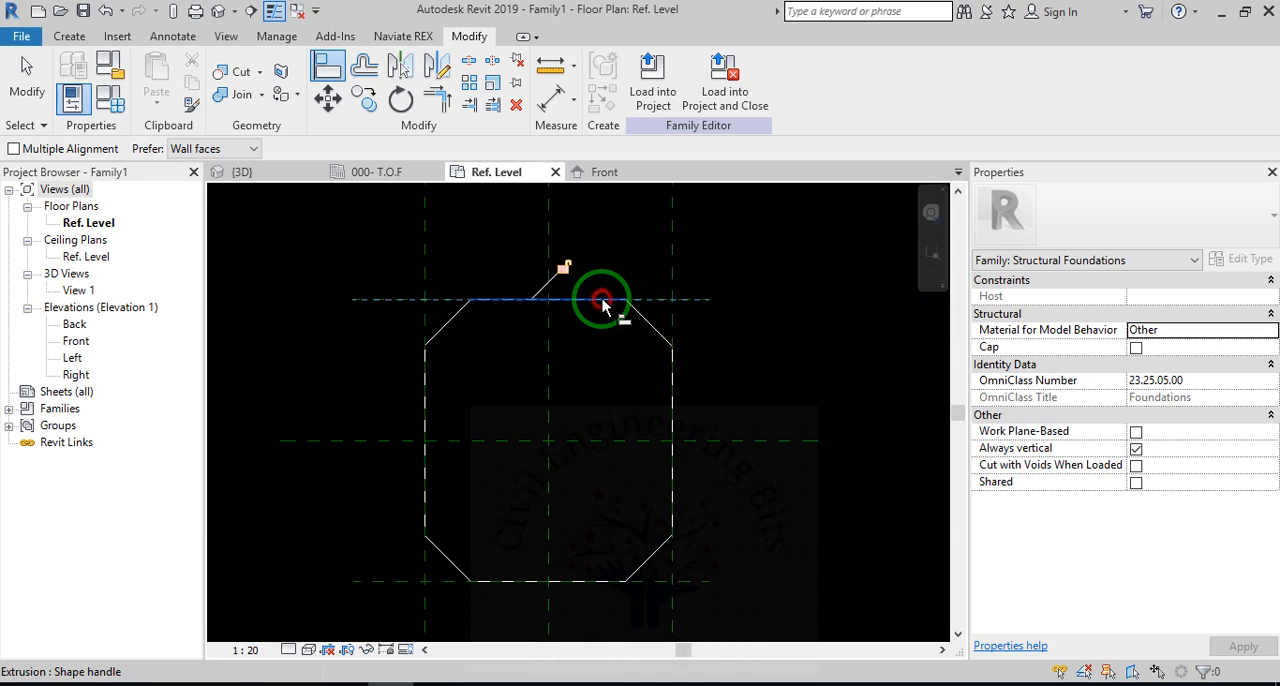
left_click(563, 266)
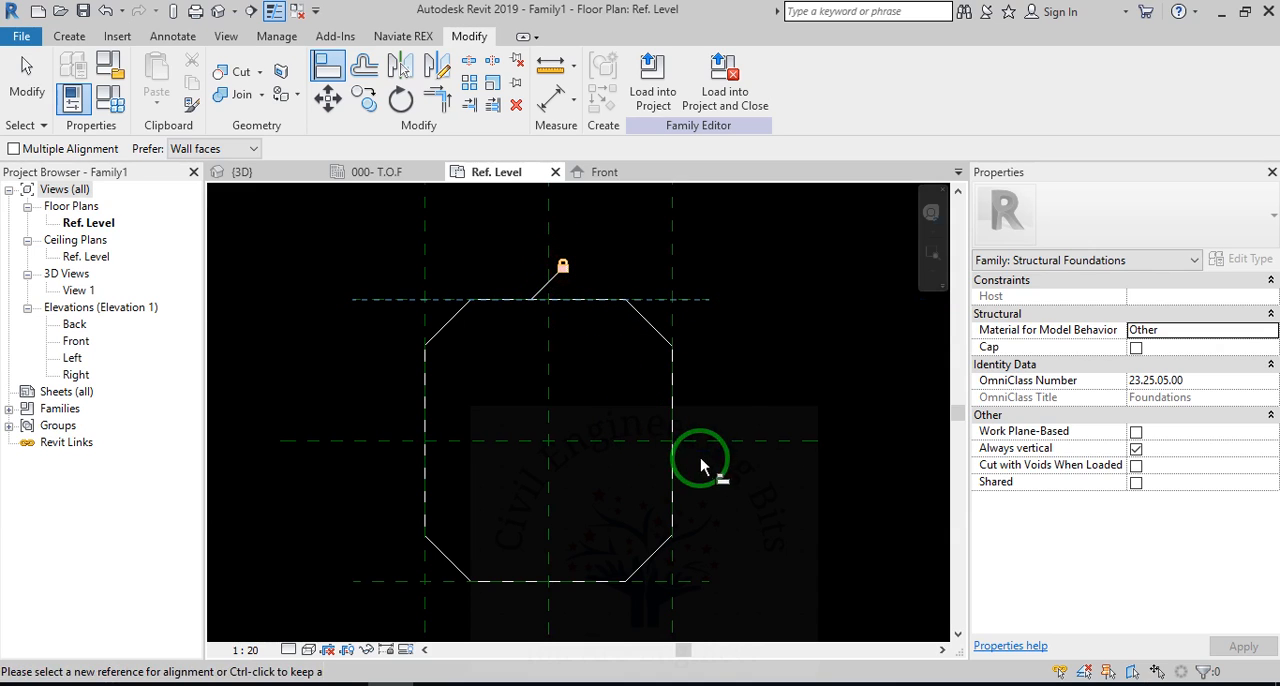
left_click(633, 581)
left_click(570, 600)
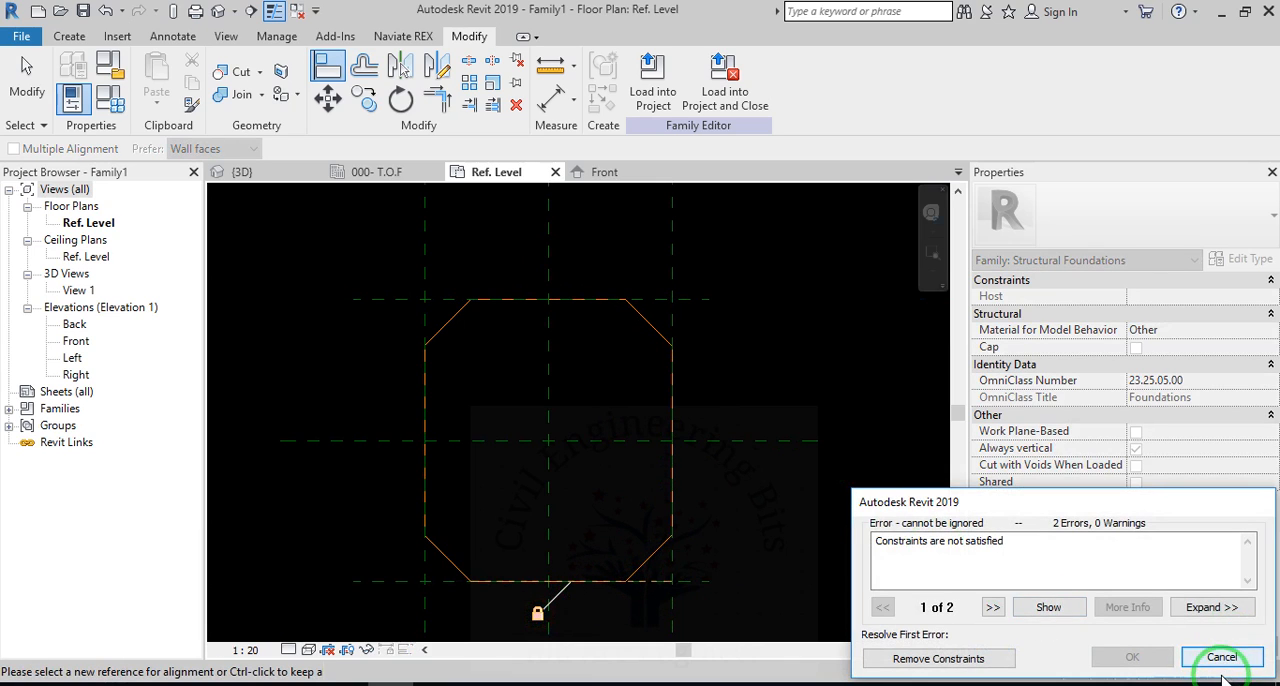
left_click(1222, 658)
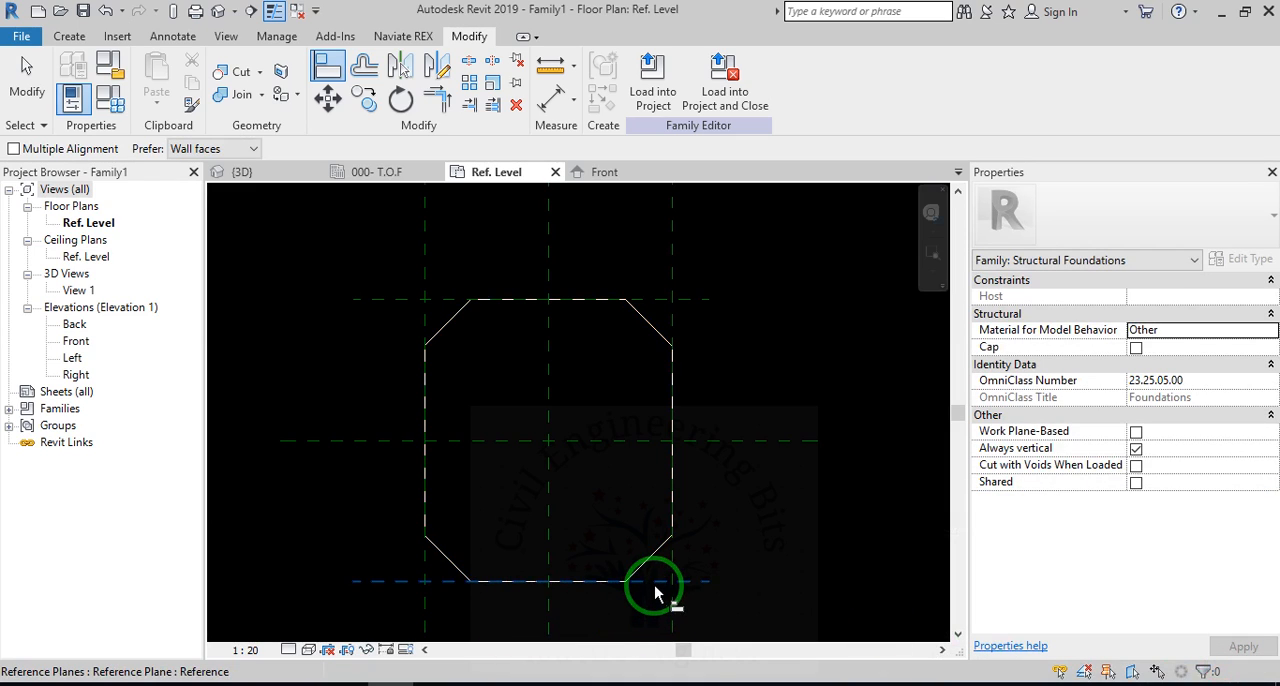
Align and lock the extrusion's lower edge and right edge to their matching reference planes.
left_click(661, 588)
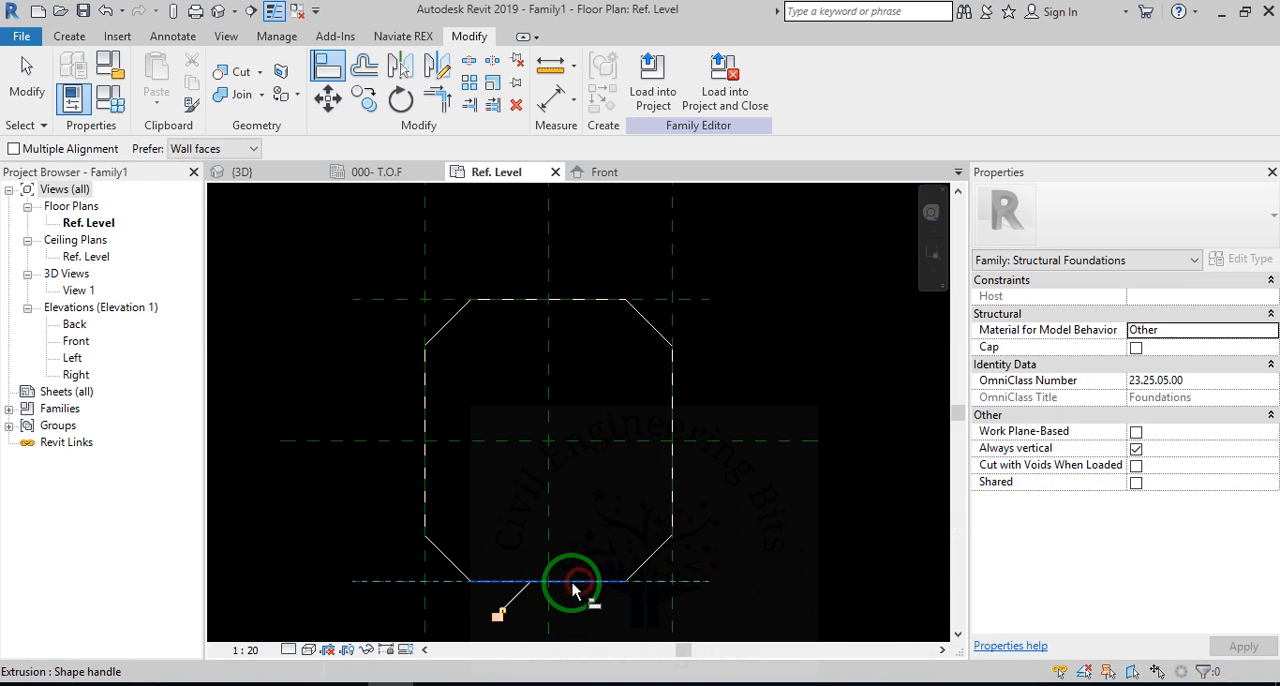
left_click(500, 616)
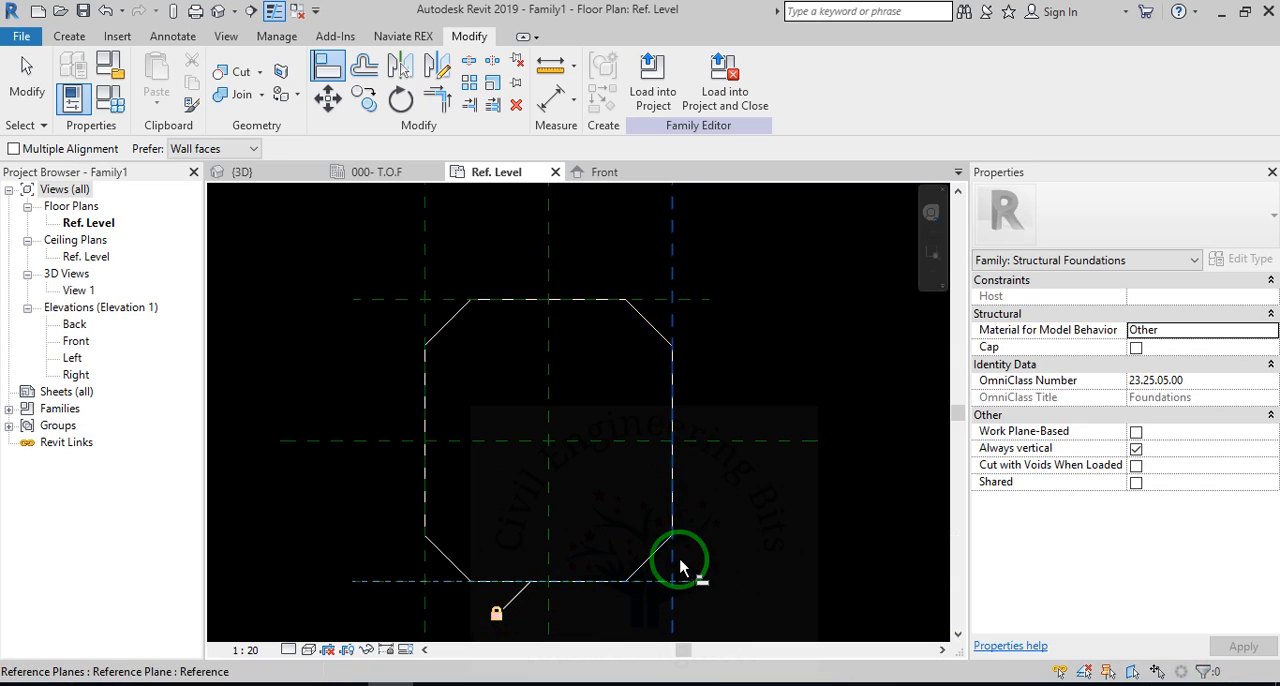
left_click(679, 563)
left_click(665, 485)
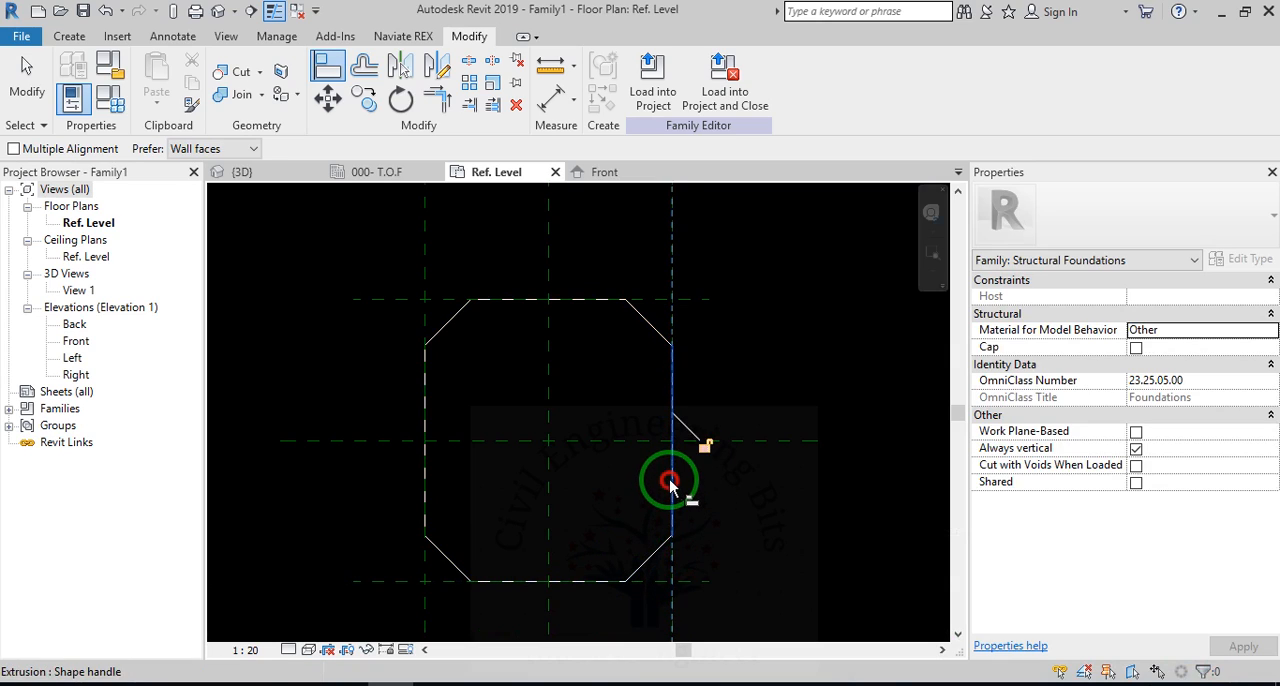
left_click(700, 456)
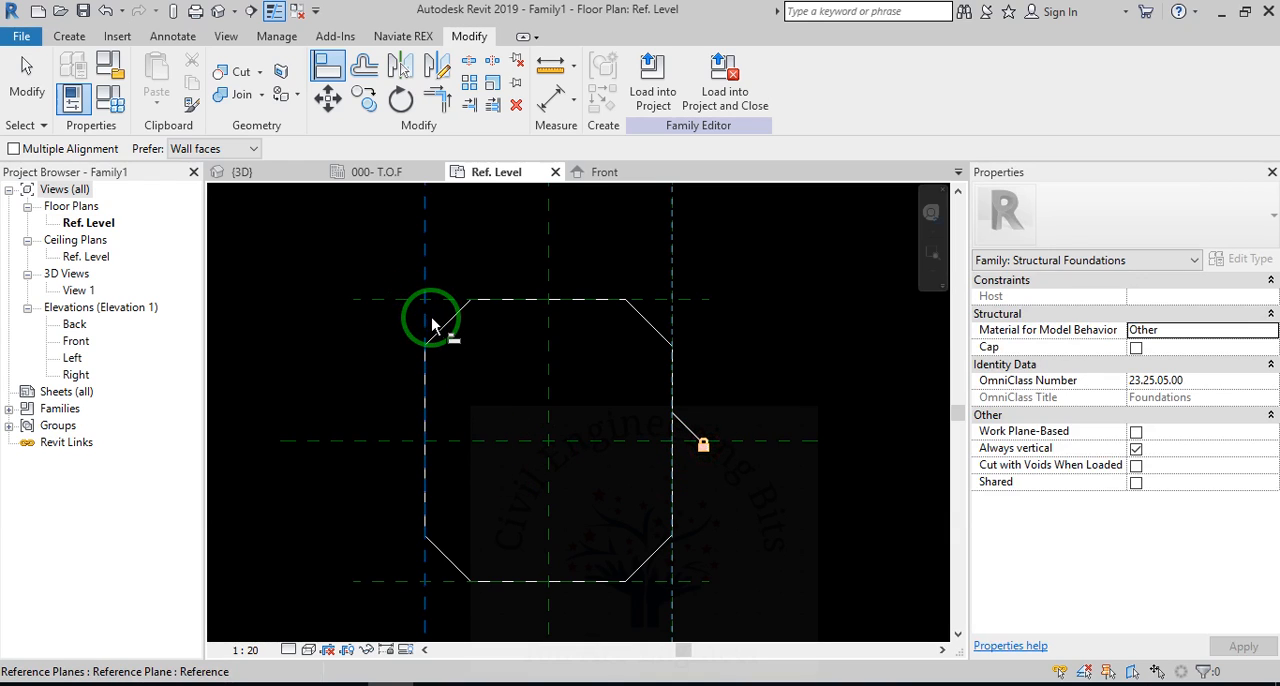
Align the extrusion's left edge to the left vertical reference plane and end the Align command.
left_click(432, 323)
left_click(424, 398)
key("Escape")
key("Escape")
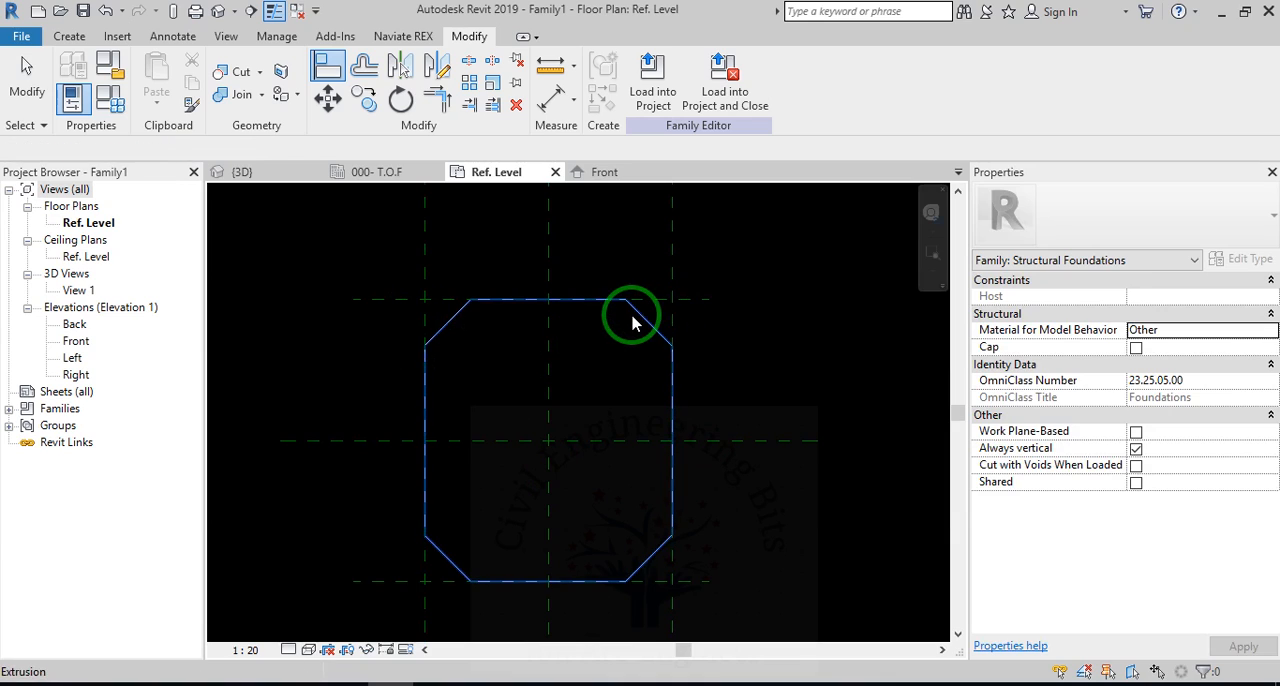
left_click(704, 300)
left_click(563, 314)
left_click(577, 300)
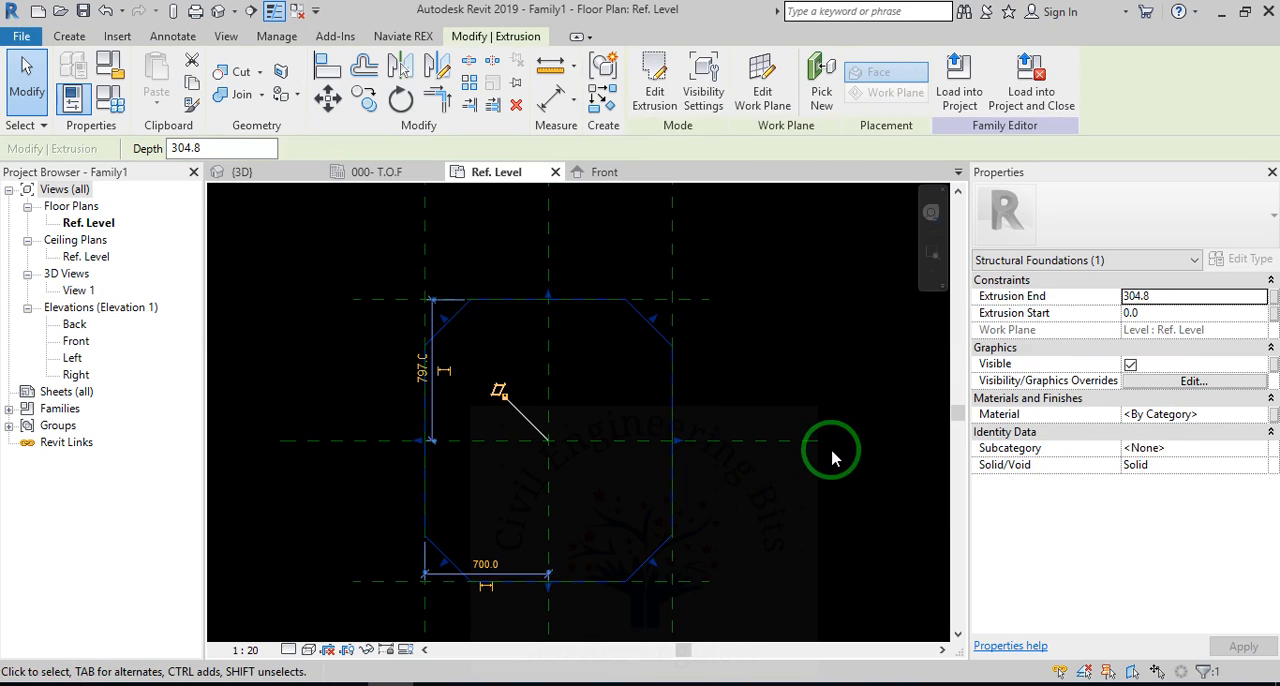
left_click(714, 457)
Place a chained dimension across the three vertical reference planes below the extrusion and make its segments equal (EQ).
scroll(714, 457, "down", 1)
scroll(808, 301, "down", 1)
scroll(650, 473, "up", 2)
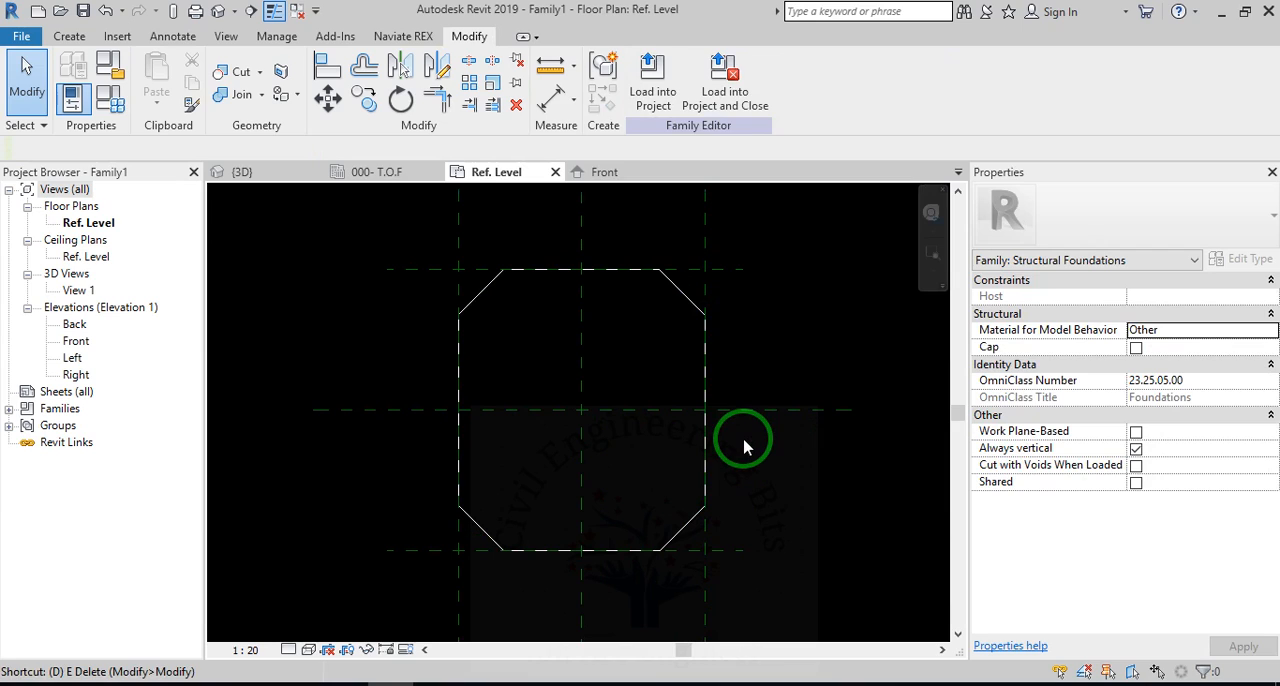
key("d")
key("i")
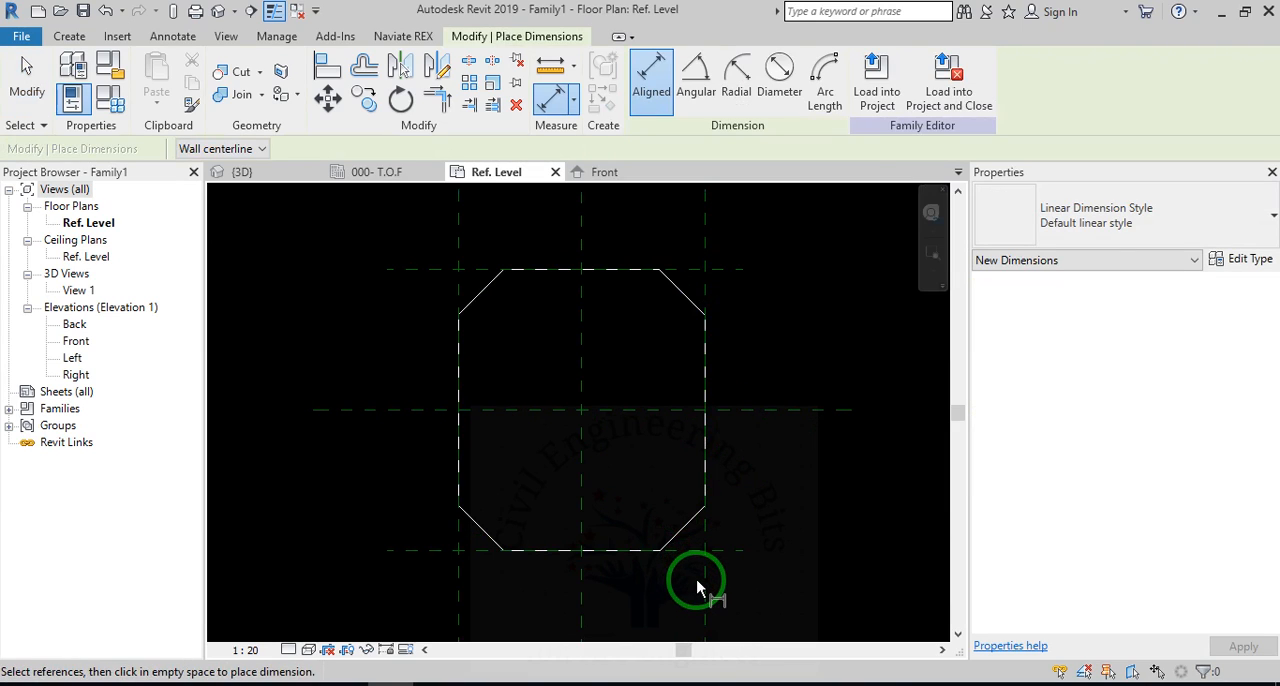
left_click(703, 591)
left_click(581, 600)
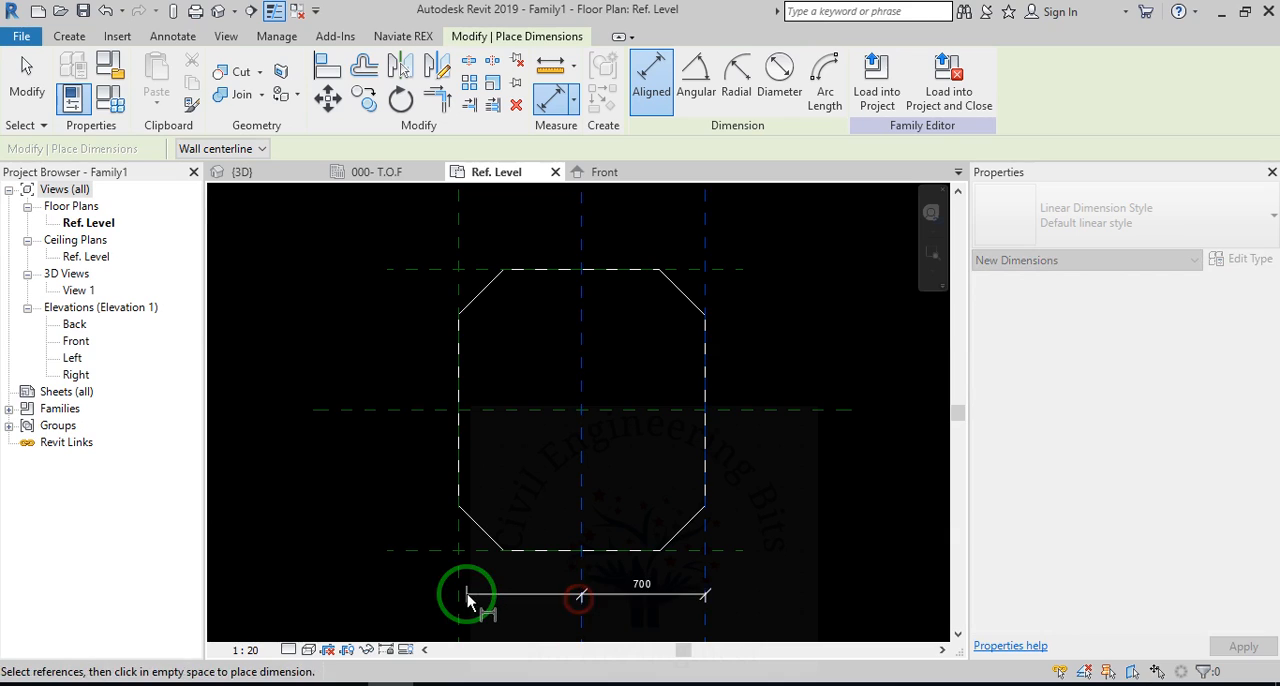
left_click(458, 599)
left_click(545, 598)
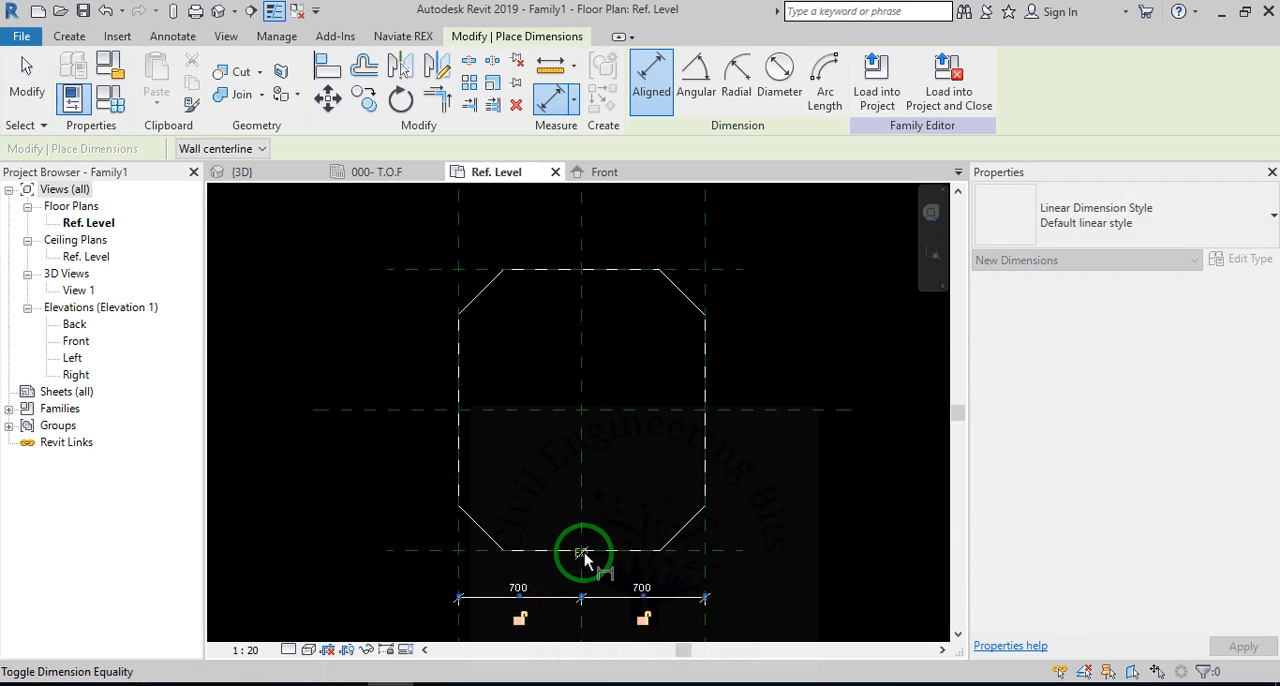
left_click(586, 556)
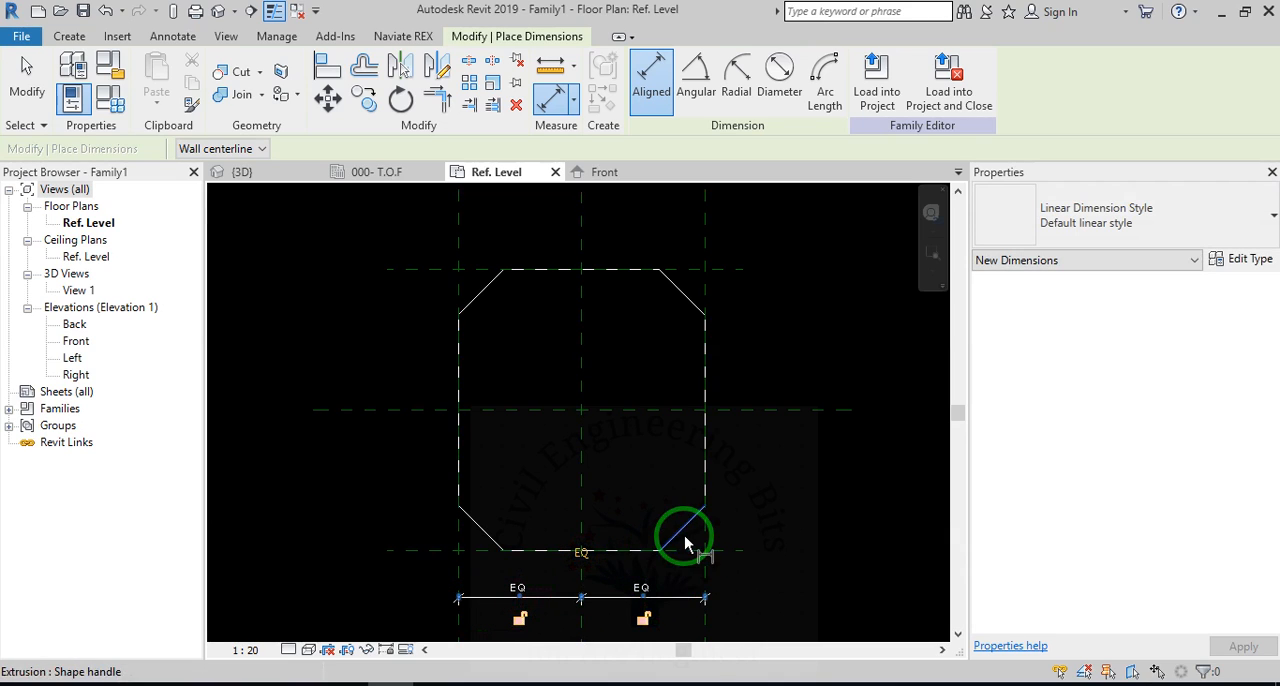
Place a chained dimension across the three horizontal reference planes beside the extrusion and make its segments equal (EQ).
left_click(738, 318)
left_click(746, 410)
left_click(741, 552)
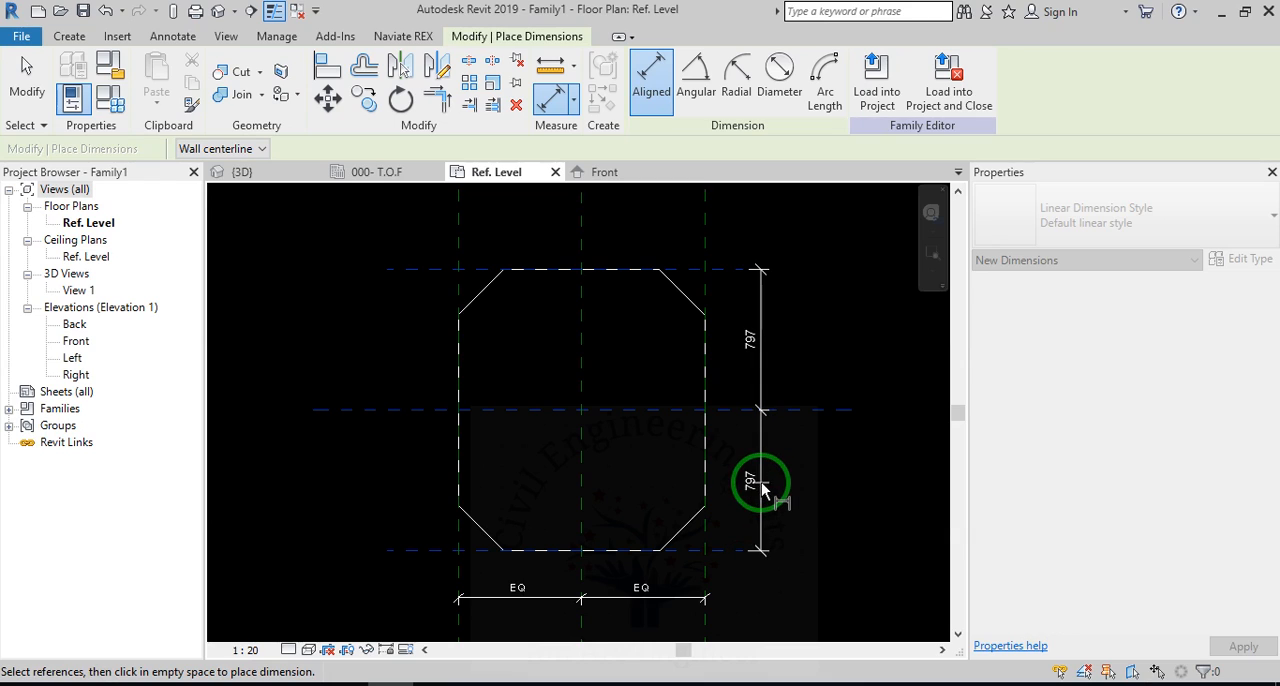
left_click(761, 482)
left_click(716, 410)
Add overall dimensions between the two outer vertical reference planes and between the two outer horizontal reference planes.
left_click(704, 222)
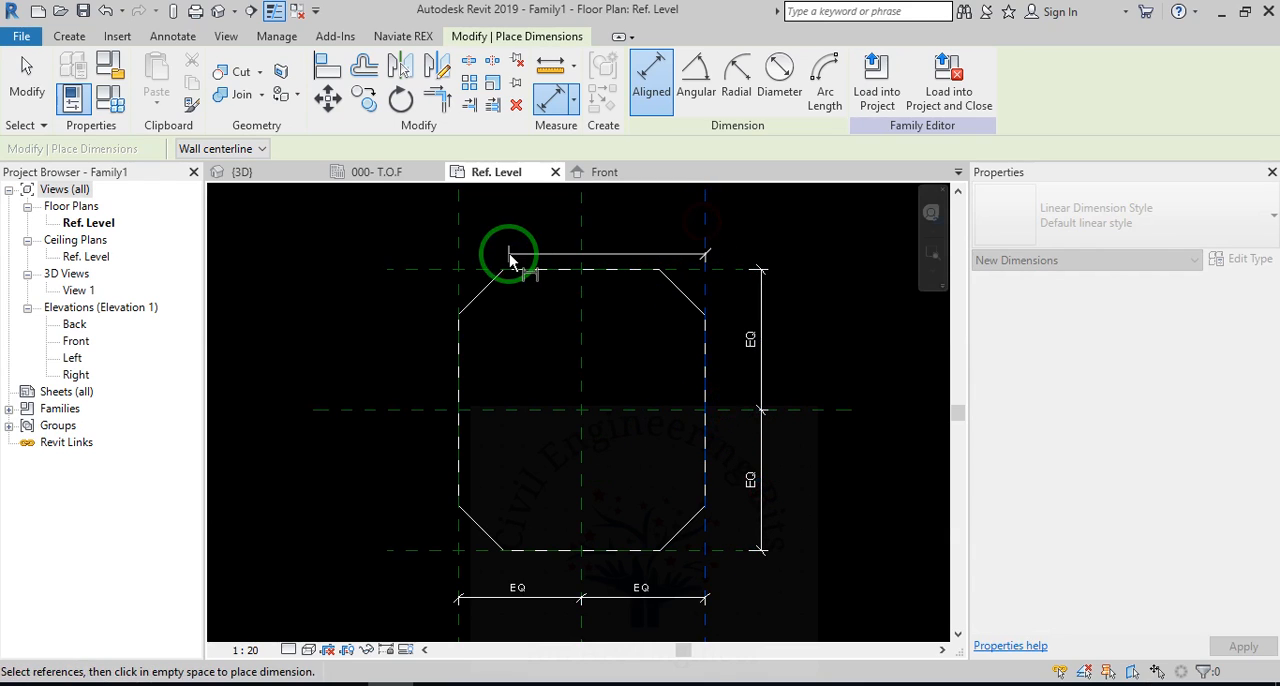
left_click(465, 248)
left_click(517, 372)
left_click(678, 550)
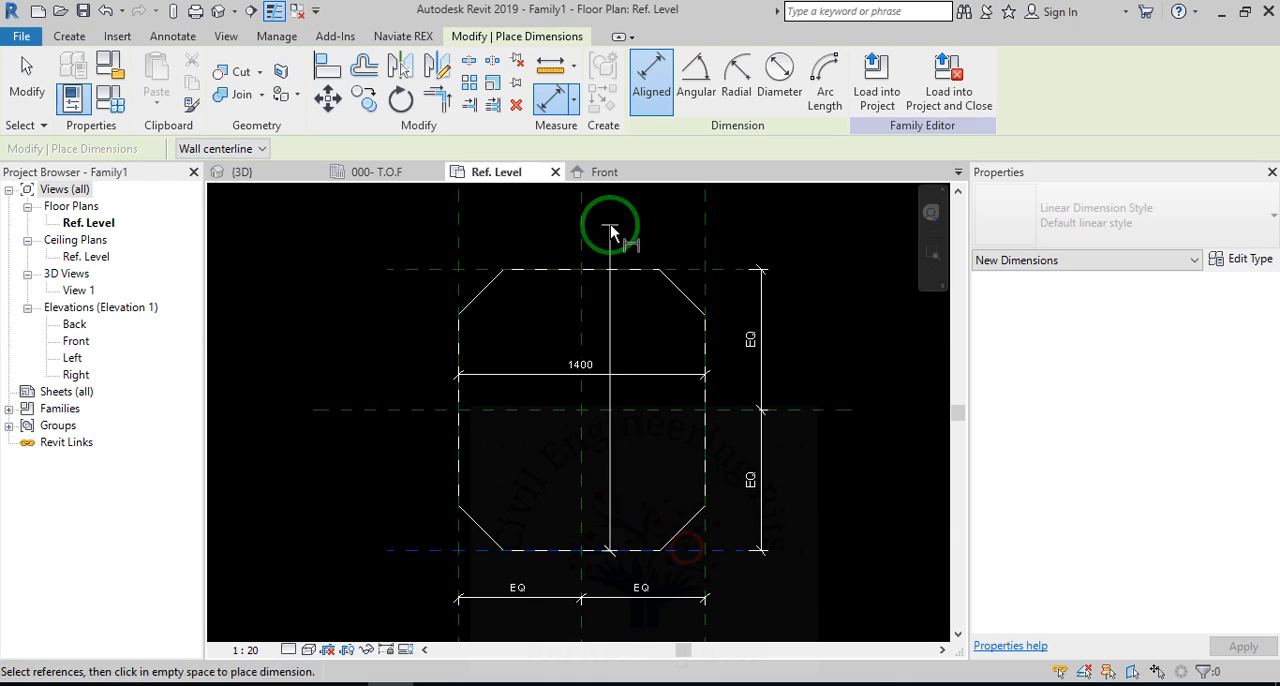
left_click(696, 269)
left_click(534, 297)
key("Escape")
key("Escape")
Label the overall vertical dimension with the Length parameter and the overall horizontal dimension with the Width parameter.
left_click(537, 457)
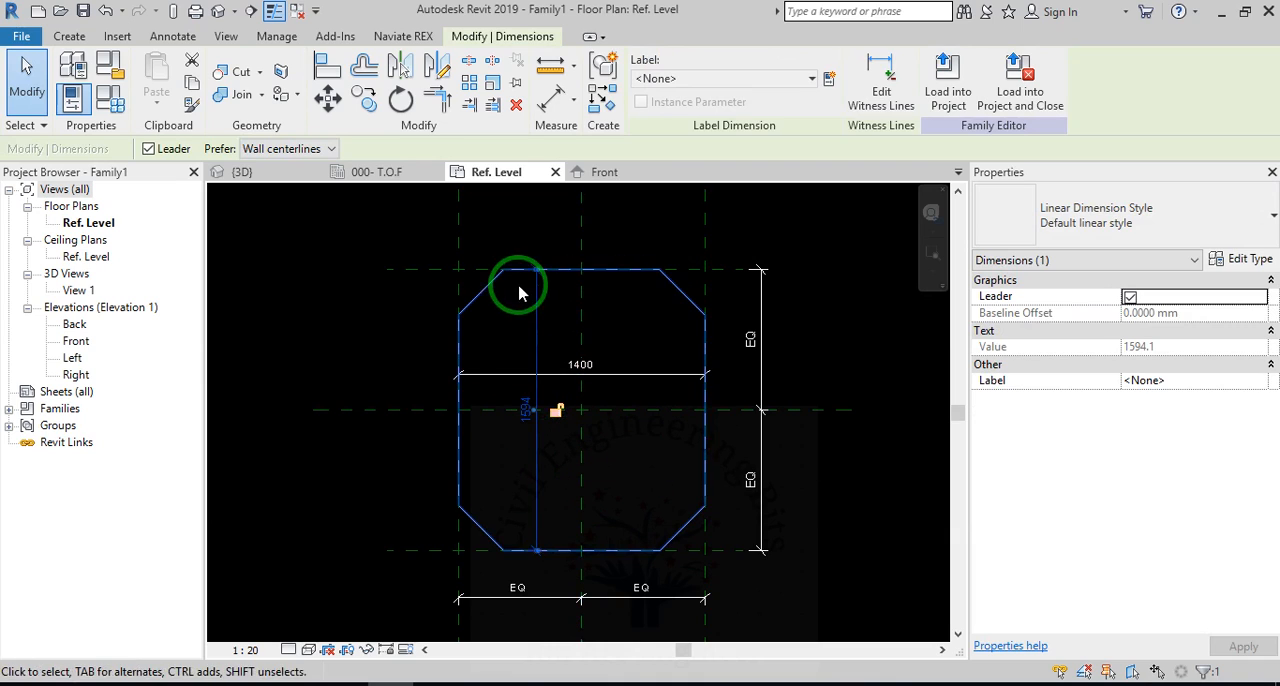
left_click(807, 80)
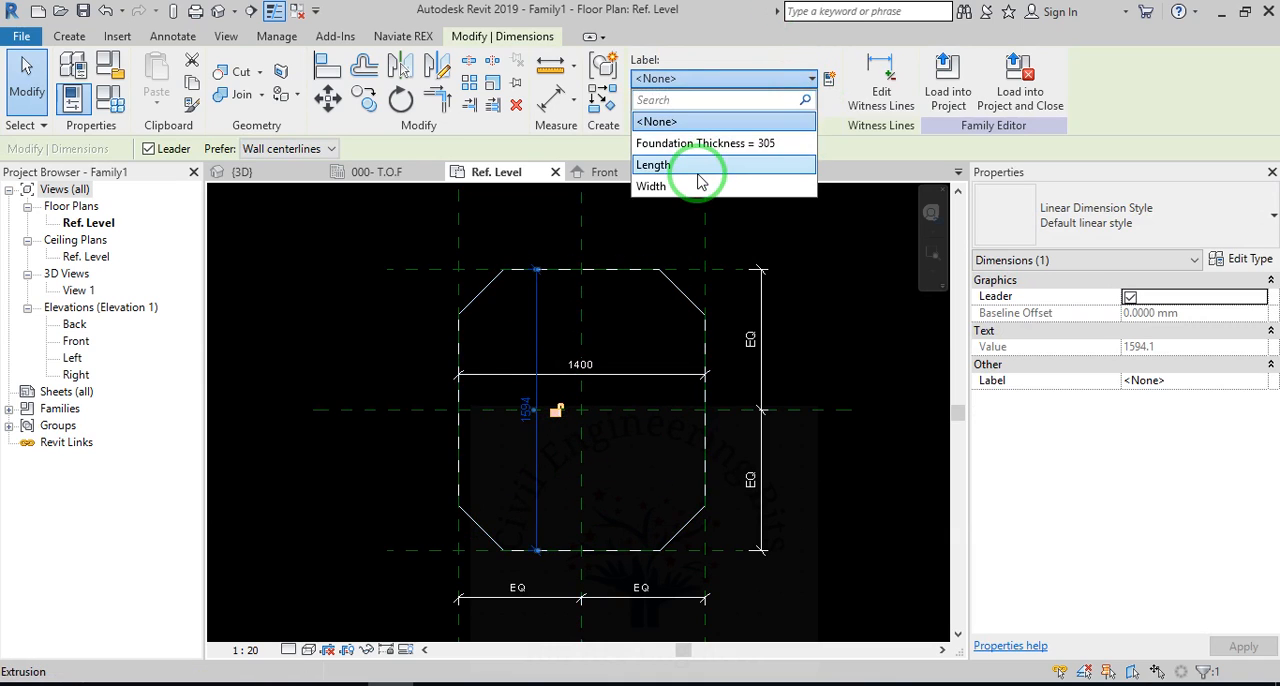
left_click(699, 168)
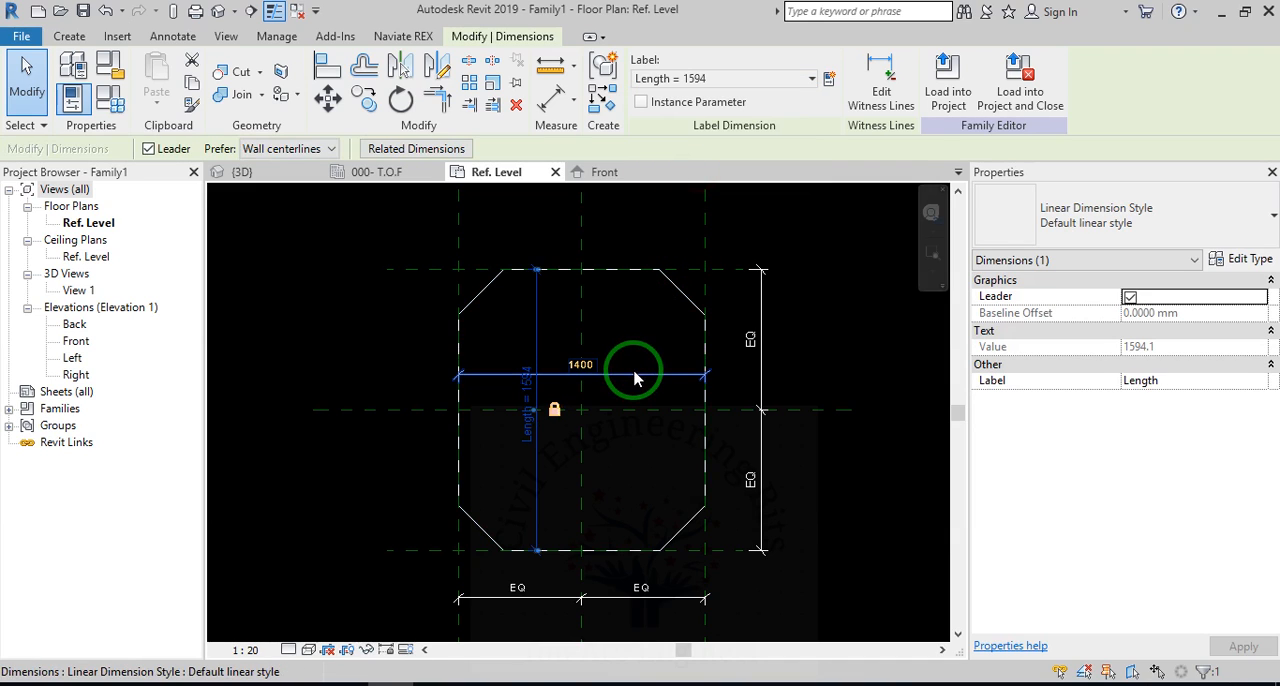
left_click(634, 375)
left_click(808, 79)
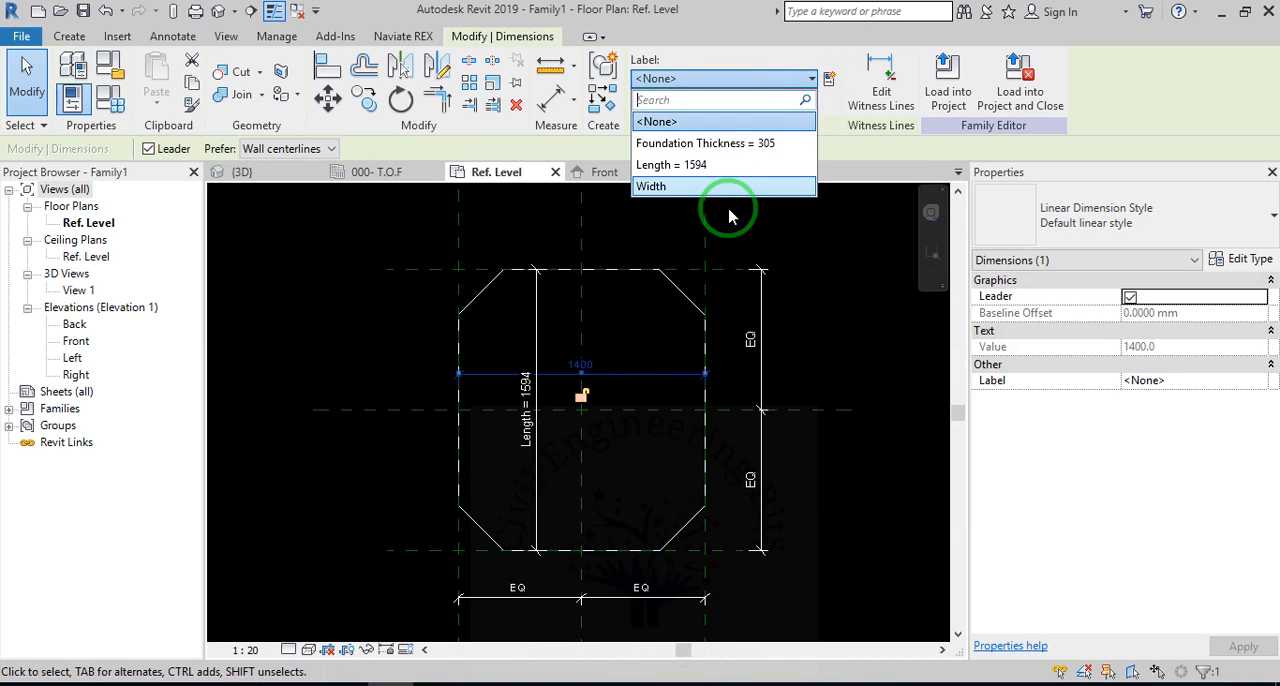
left_click(712, 188)
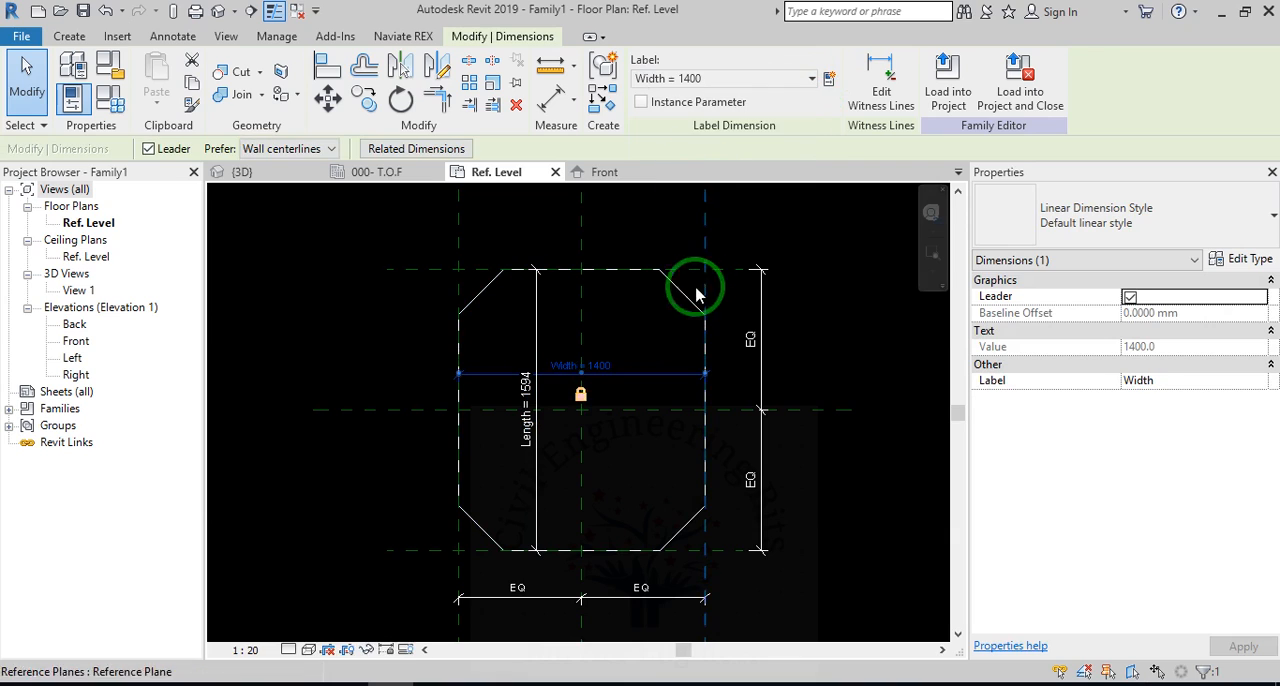
left_click(811, 217)
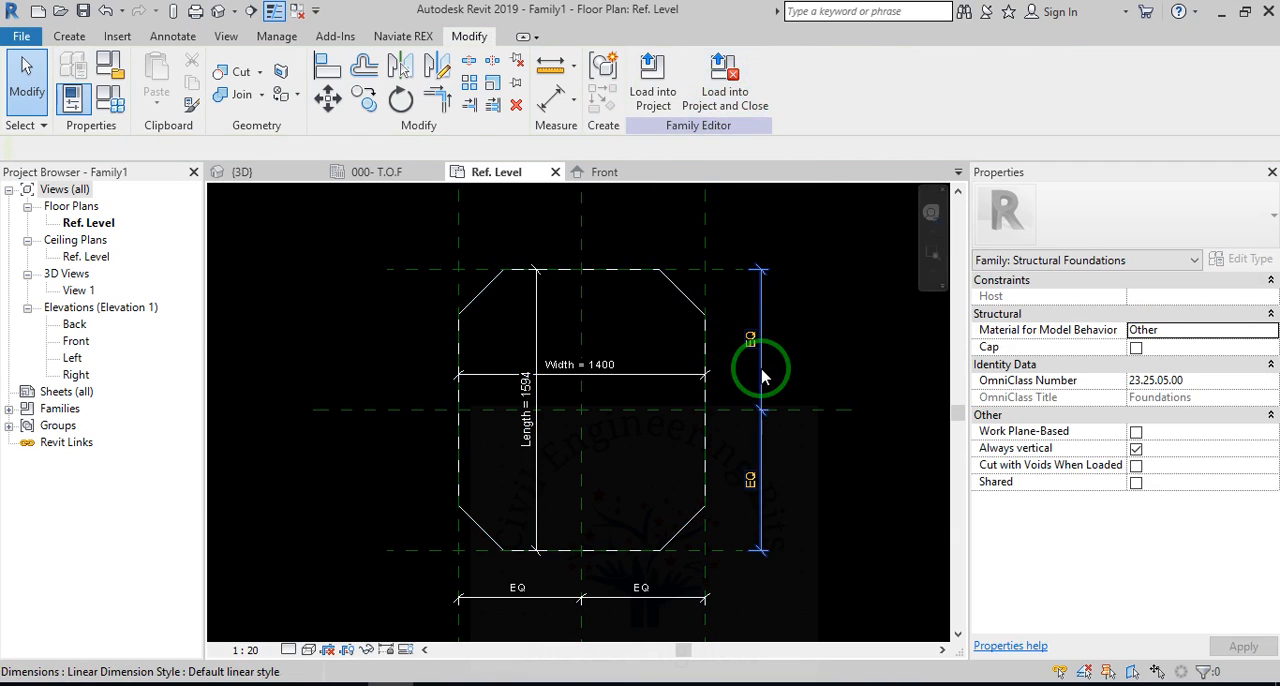
Open the Front elevation and delete the horizontal reference plane along the extrusion's top face.
double_click(78, 343)
left_click(605, 515)
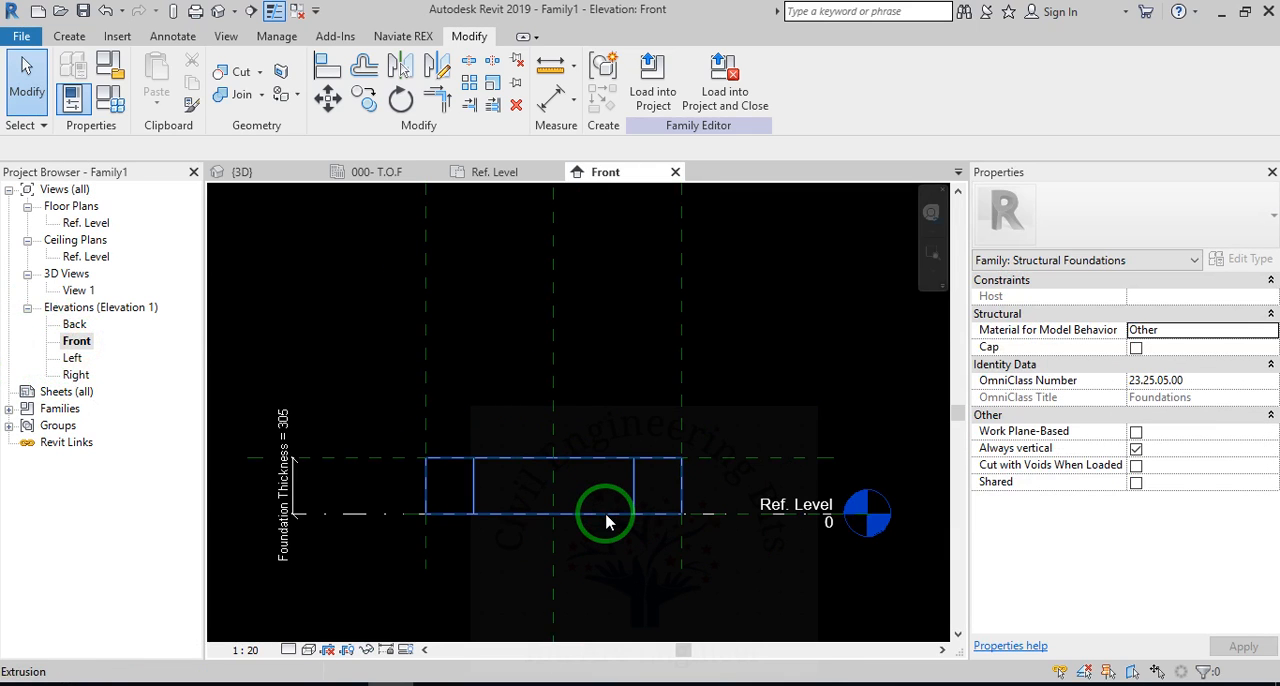
scroll(654, 503, "up", 2)
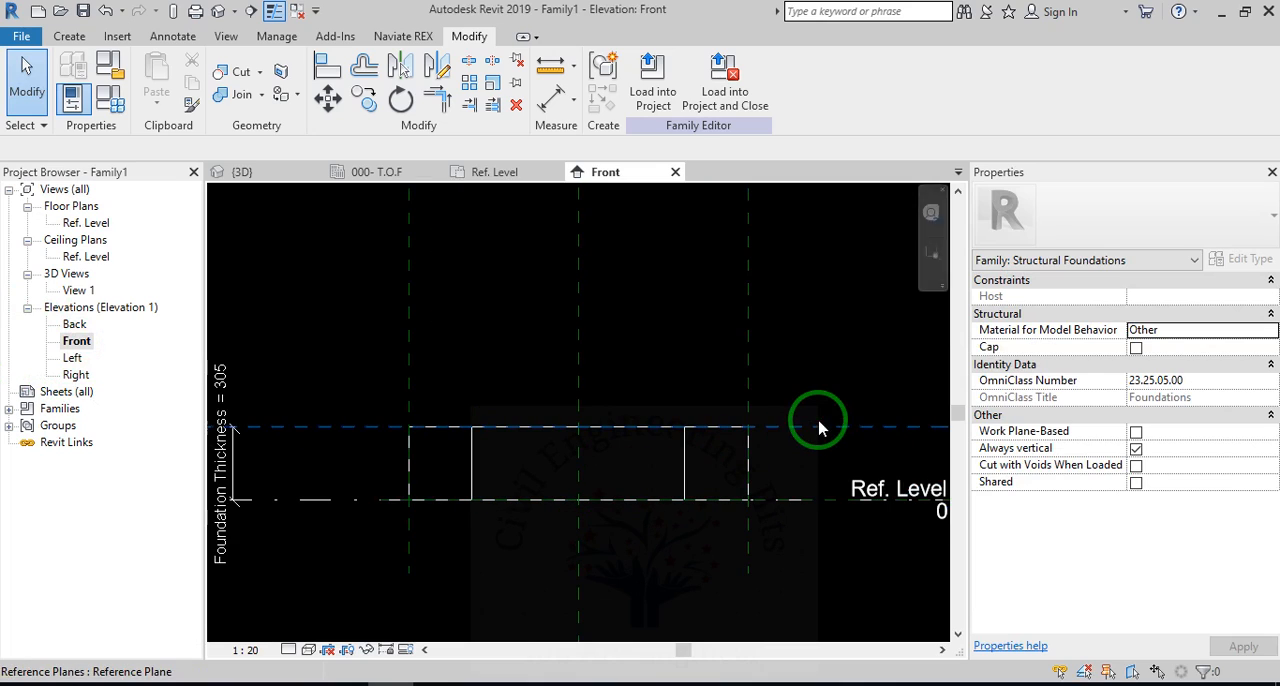
left_click(808, 425)
key("Escape")
scroll(402, 458, "down", 1)
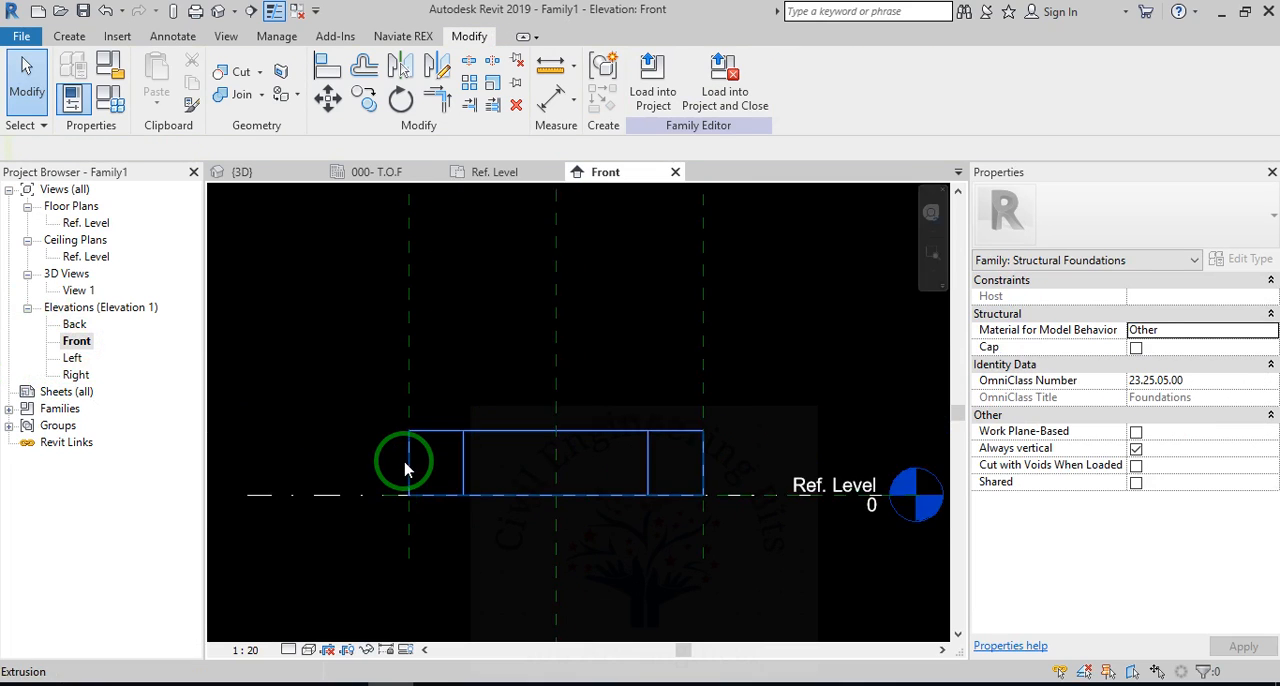
Draw a horizontal reference plane above the extrusion, spanning beyond both of its sides.
key("r")
key("p")
left_click(830, 388)
left_click(240, 390)
key("Escape")
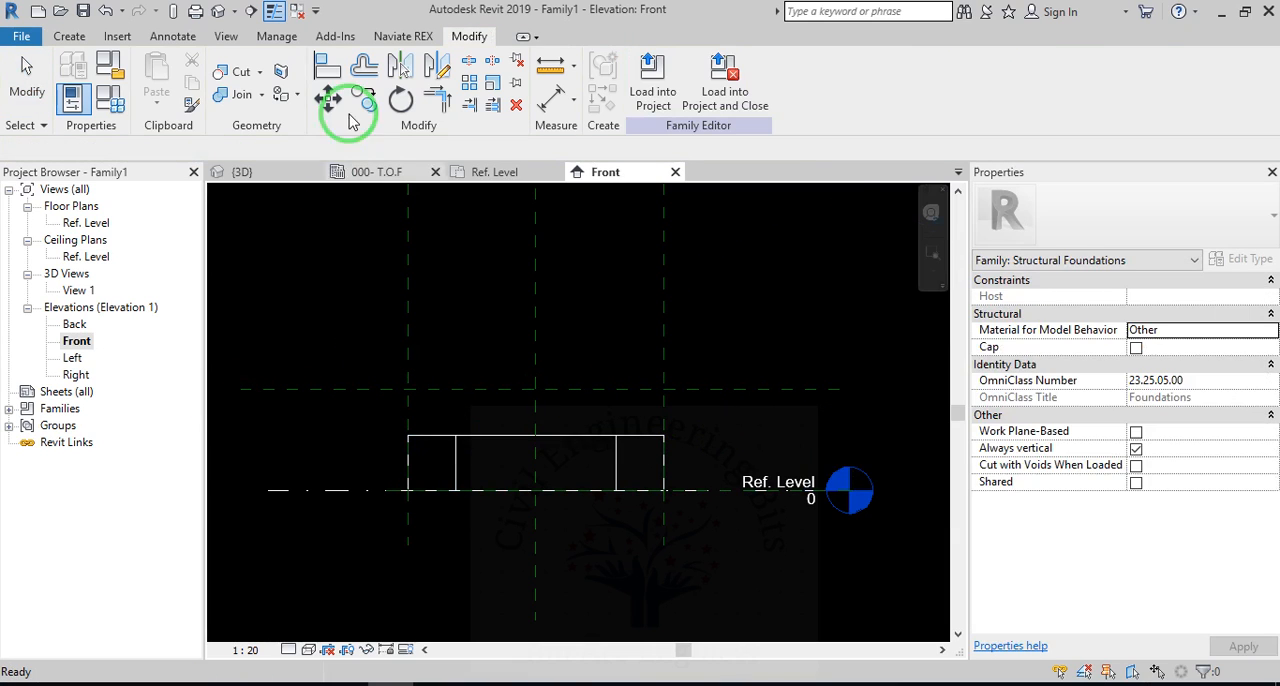
left_click(328, 68)
left_click(510, 437)
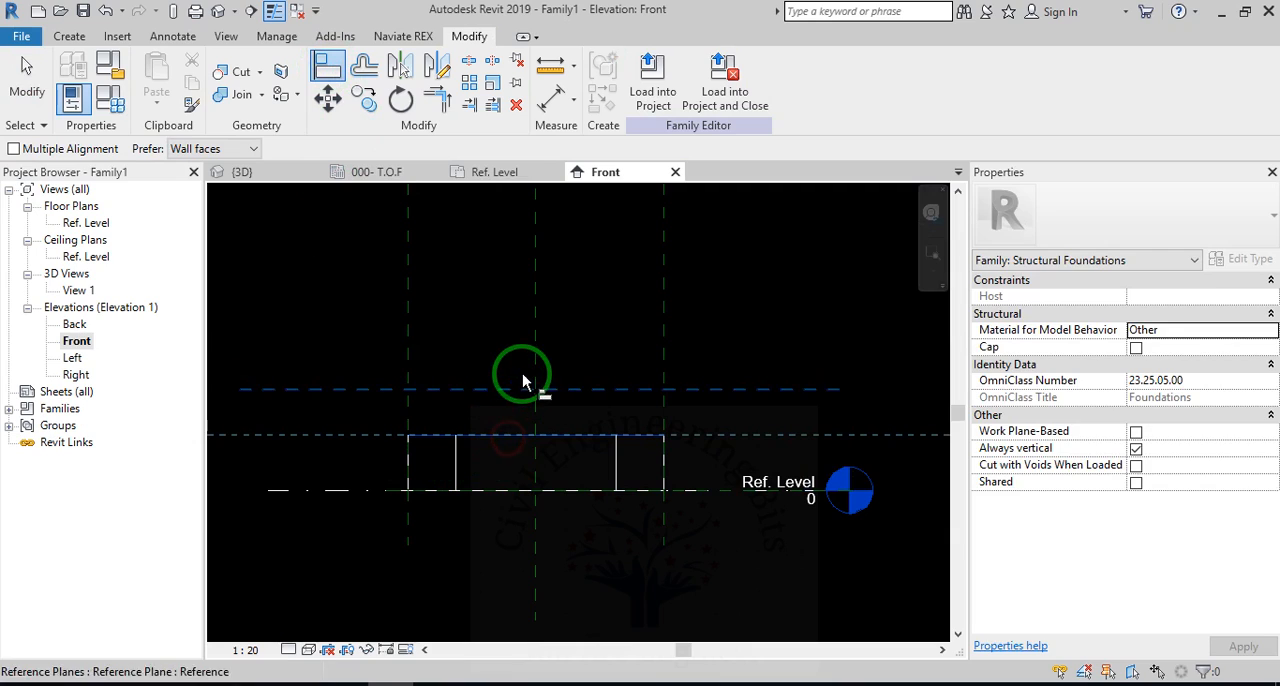
key("Escape")
key("Escape")
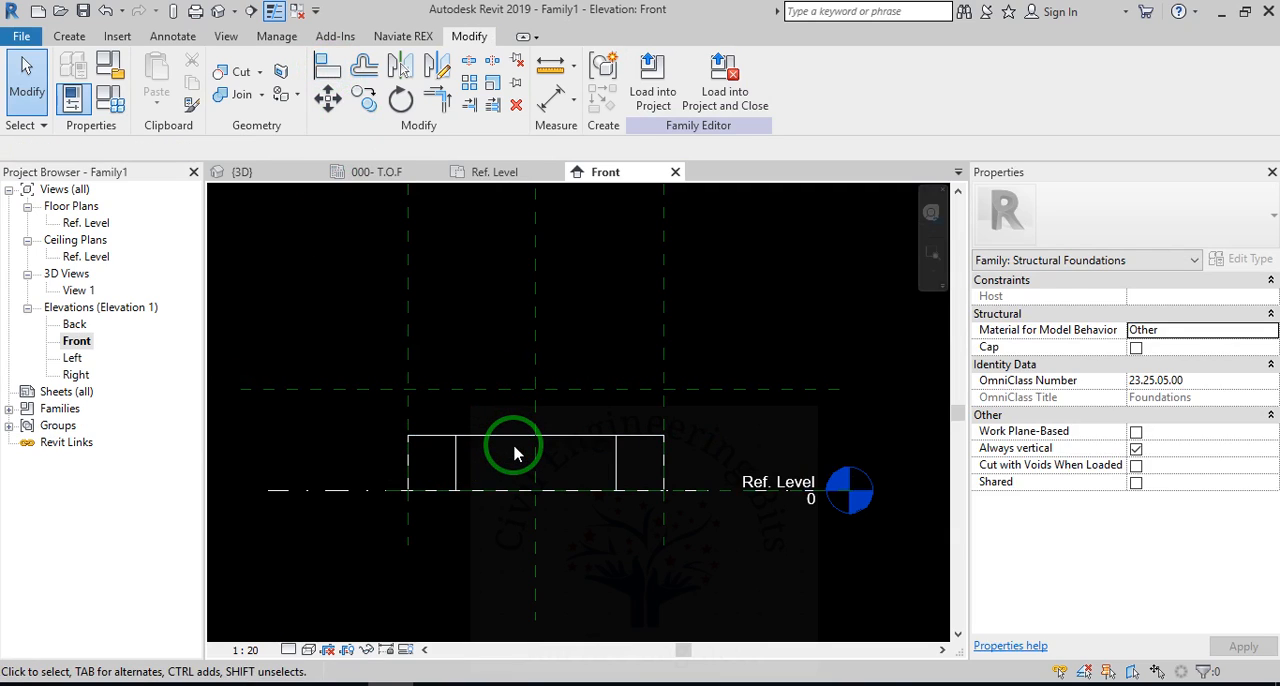
Align the new horizontal reference plane to the extrusion's top edge.
key("l")
left_click(514, 437)
left_click(510, 390)
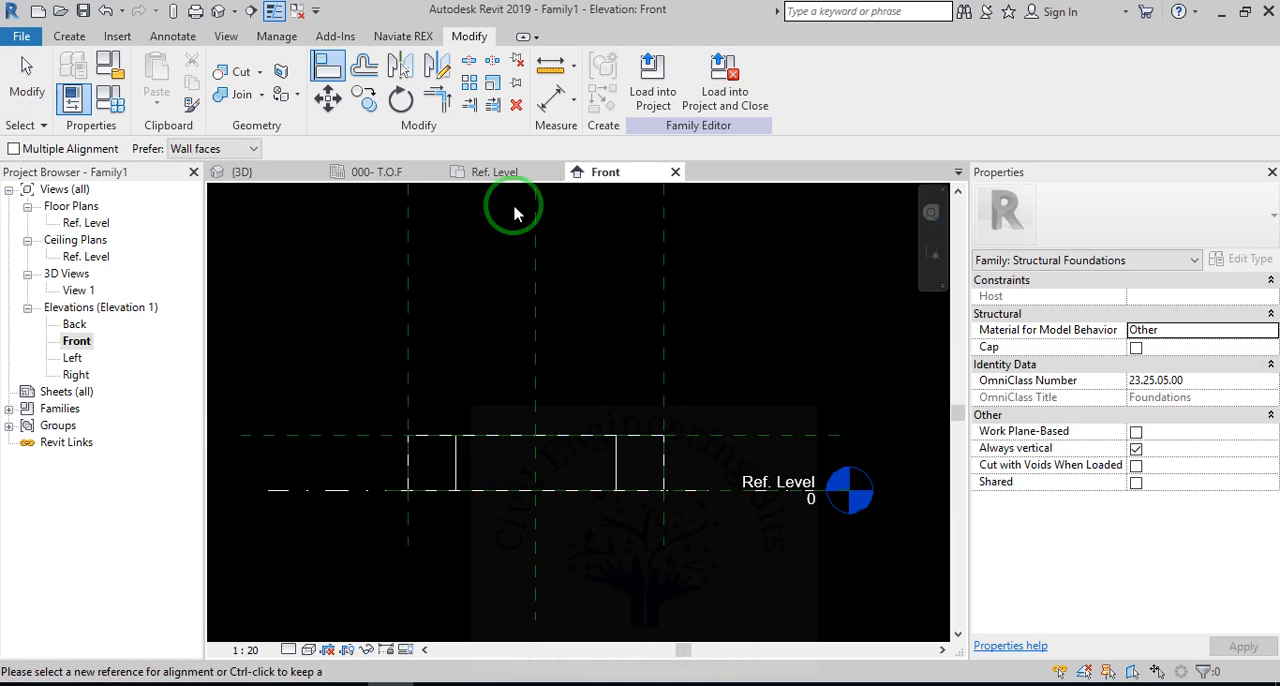
key("Escape")
key("Escape")
Dimension the height from Ref. Level to the reference plane at the extrusion's top, placing it beside the extrusion.
key("d")
key("i")
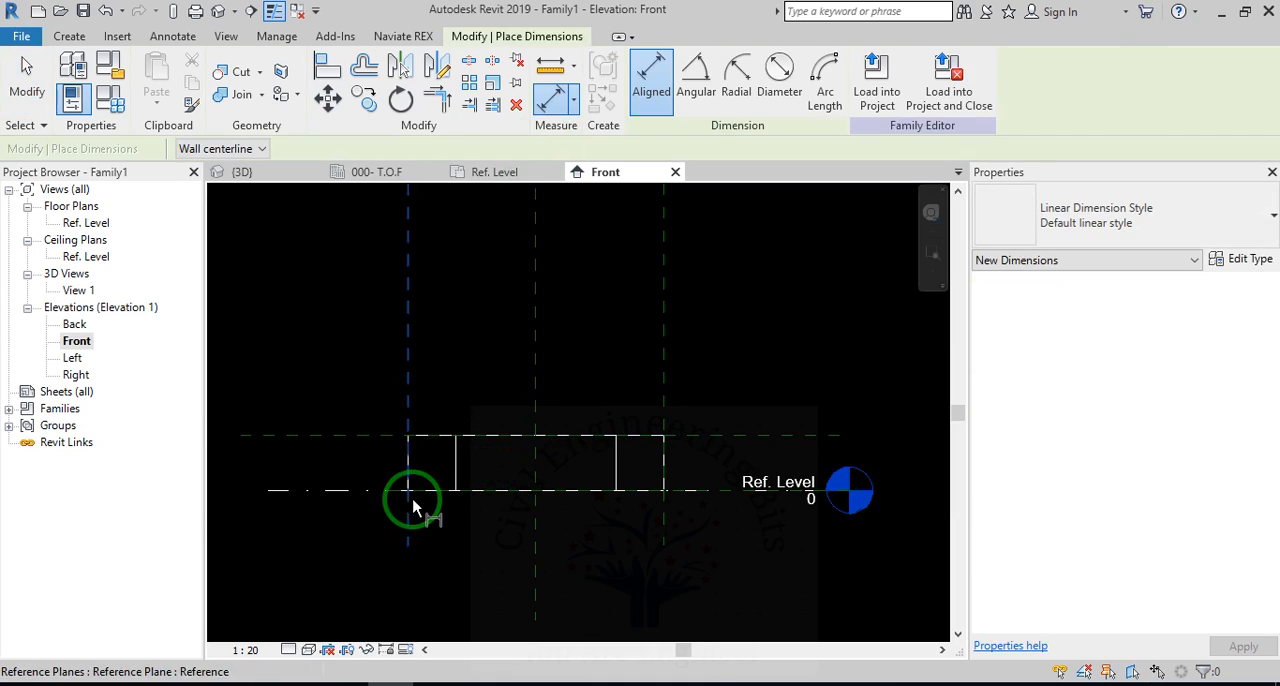
left_click(725, 491)
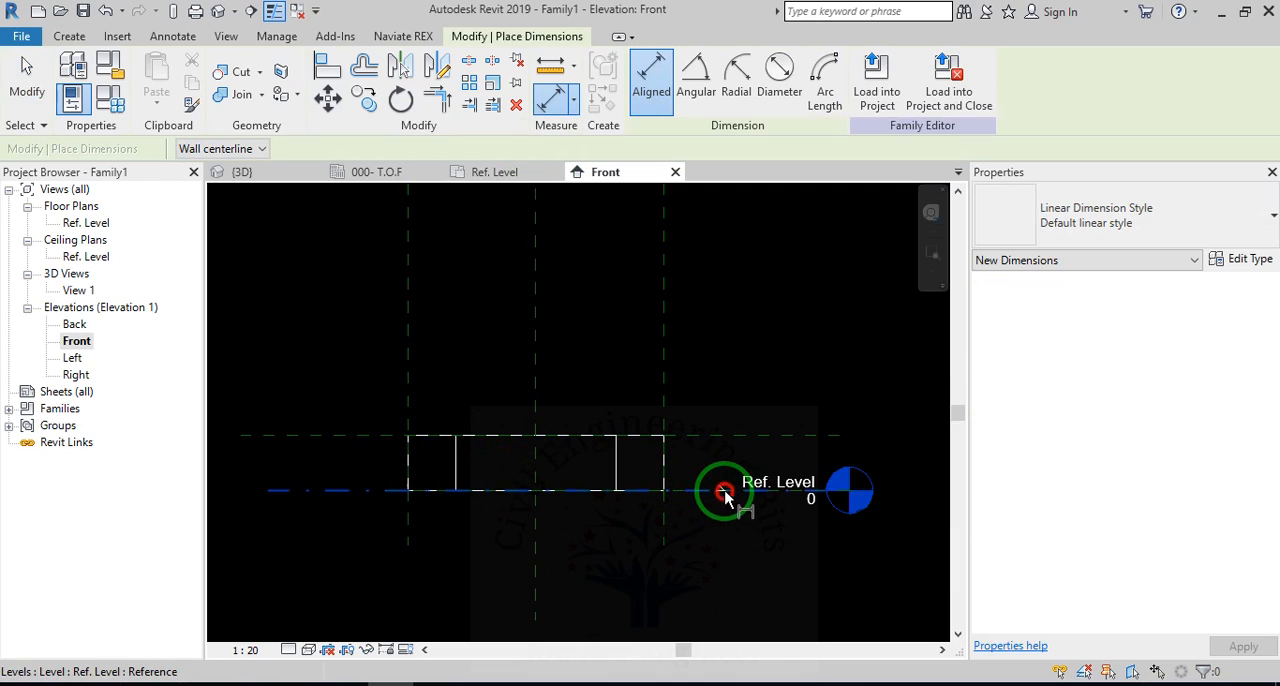
left_click(723, 440)
left_click(362, 447)
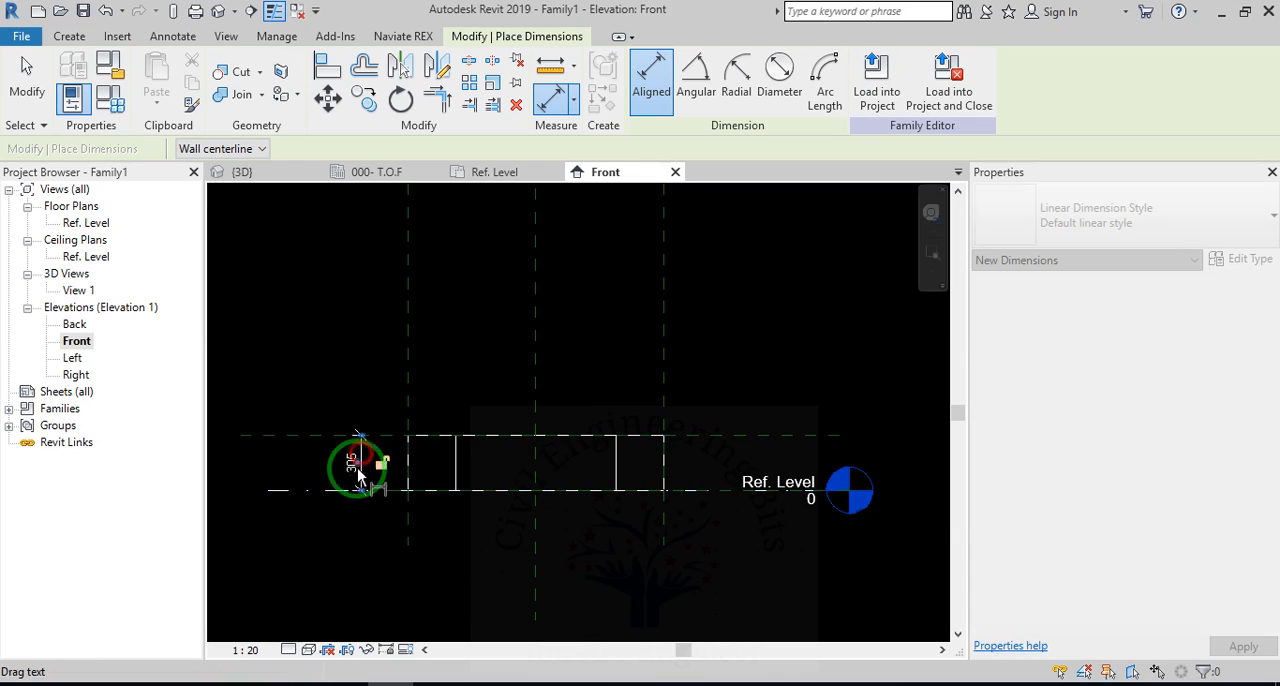
Try to label the extrusion's height dimension with the Foundation Thickness parameter.
key("Escape")
key("Escape")
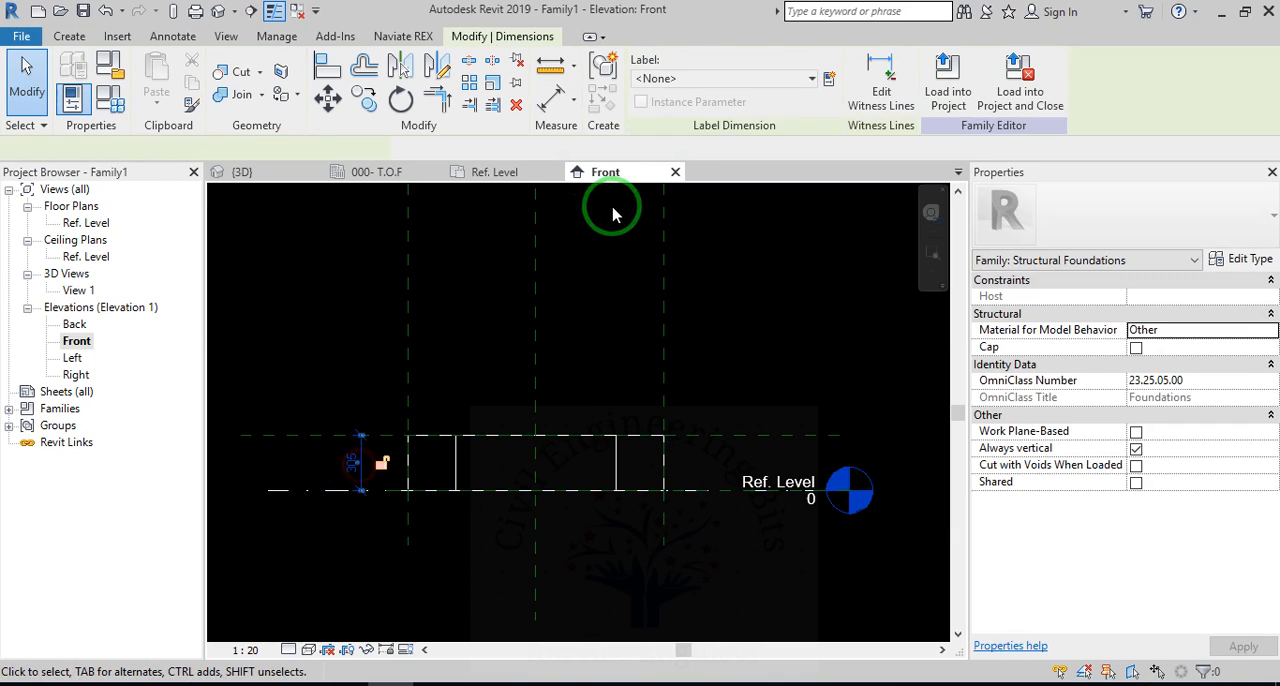
left_click(811, 78)
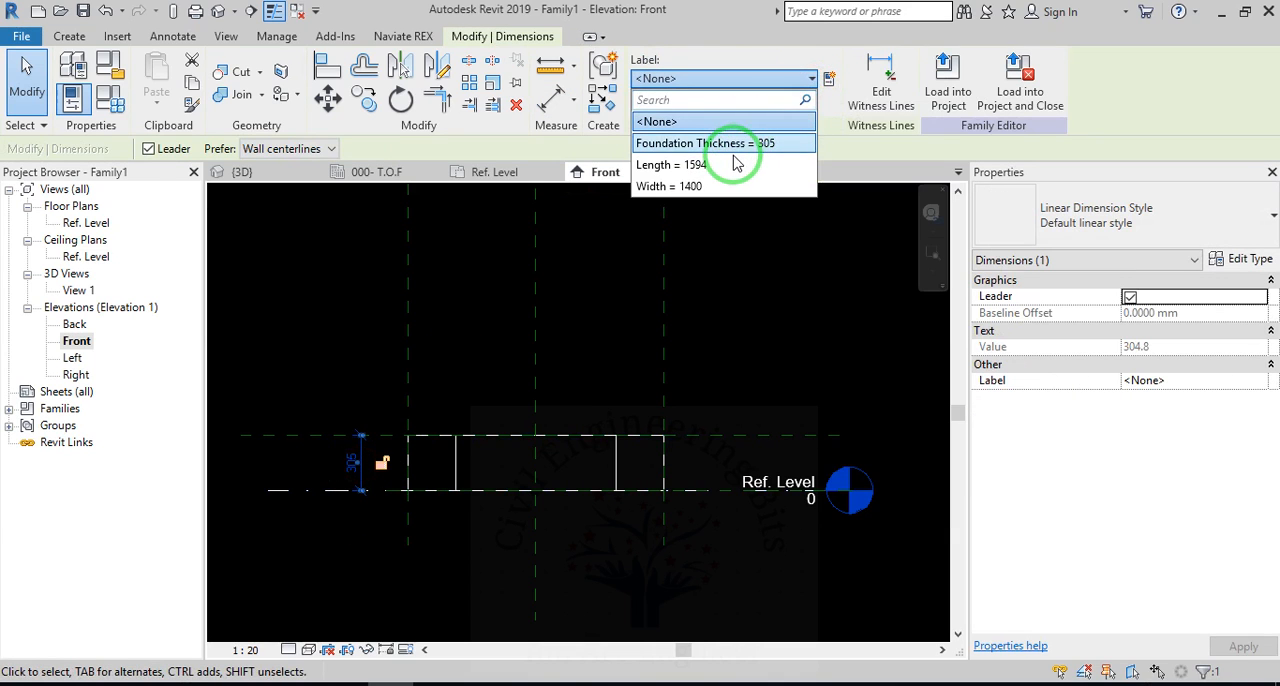
left_click(734, 150)
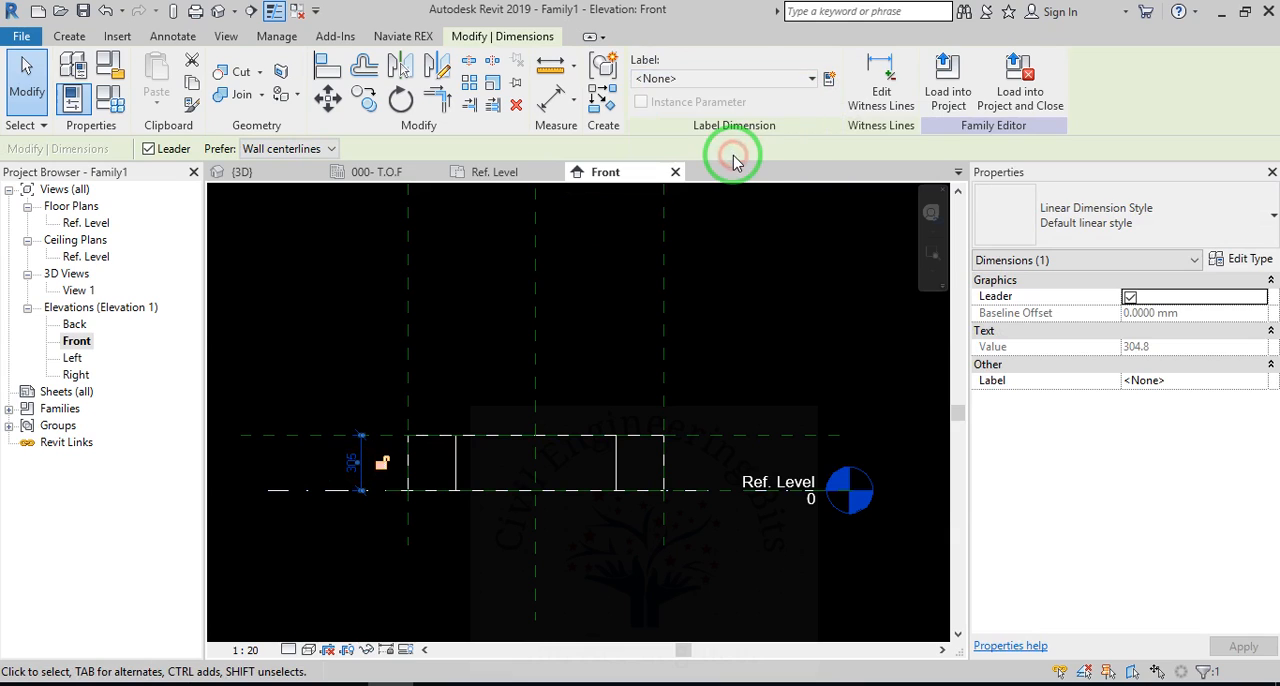
left_click(575, 432)
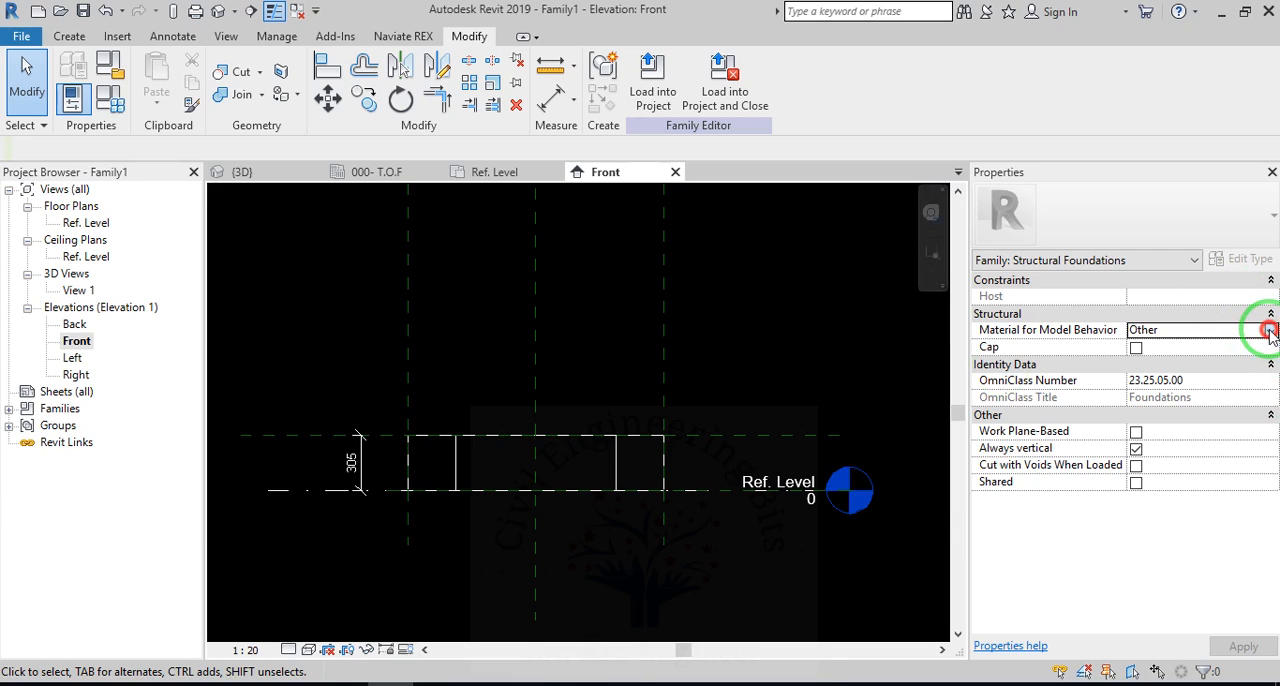
Set the foundation family's Material for Model Behavior to Concrete.
left_click(1269, 331)
left_click(1190, 361)
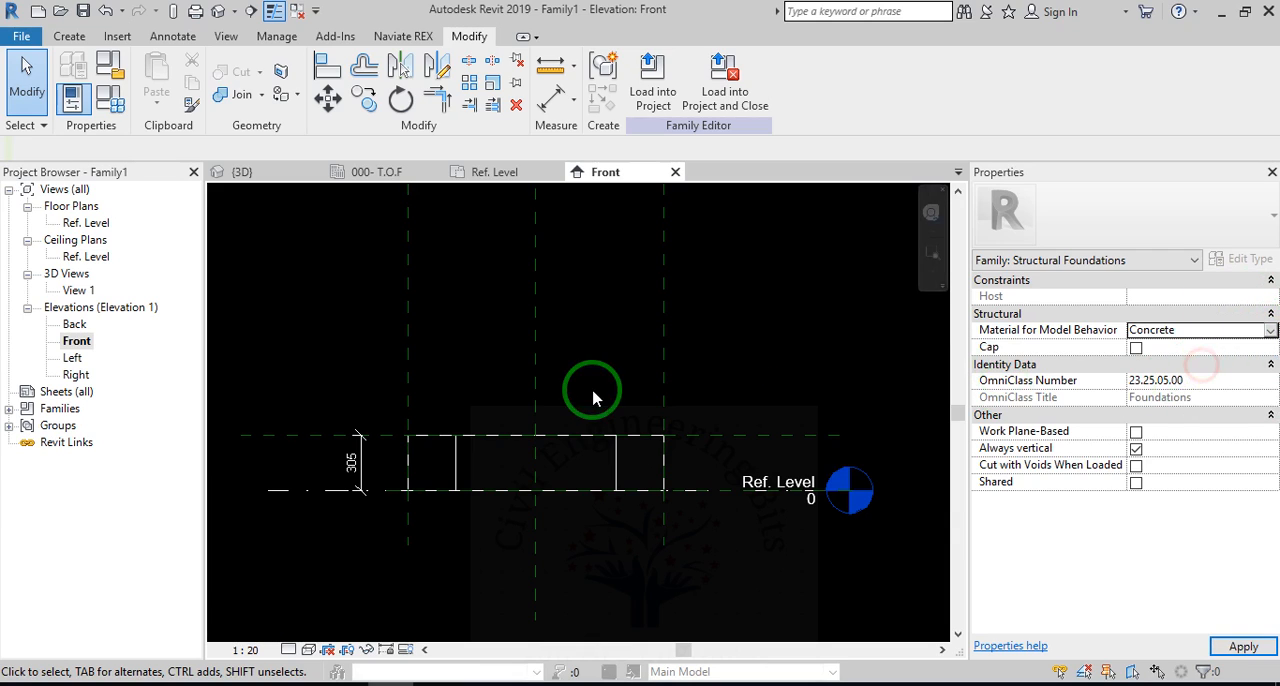
left_click(586, 374)
Associate the extrusion's Material property with the Structural Material family parameter.
left_click(622, 459)
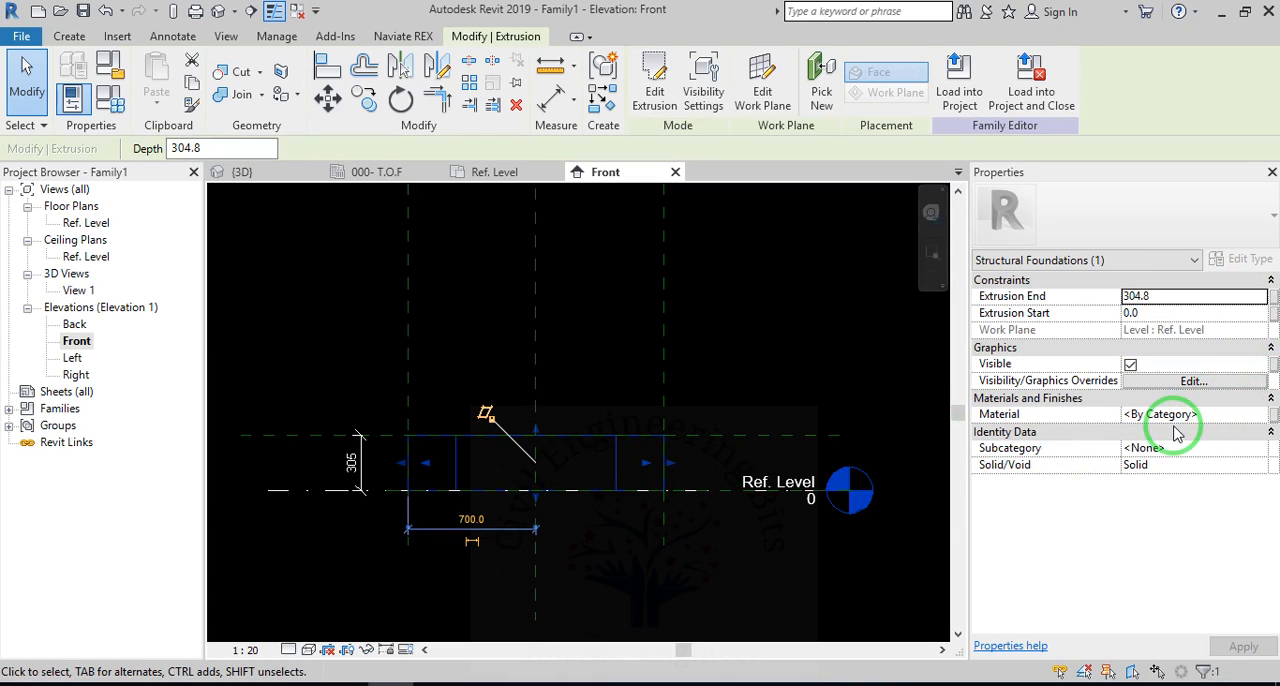
left_click(1273, 415)
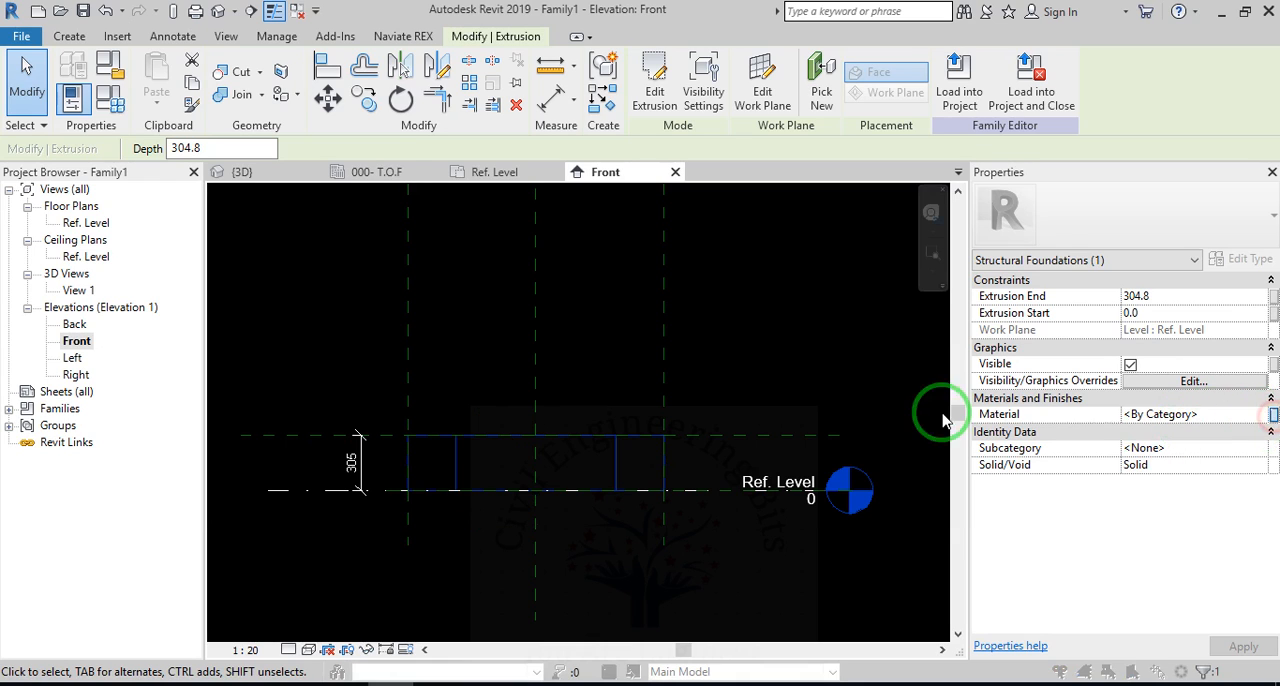
left_click(608, 291)
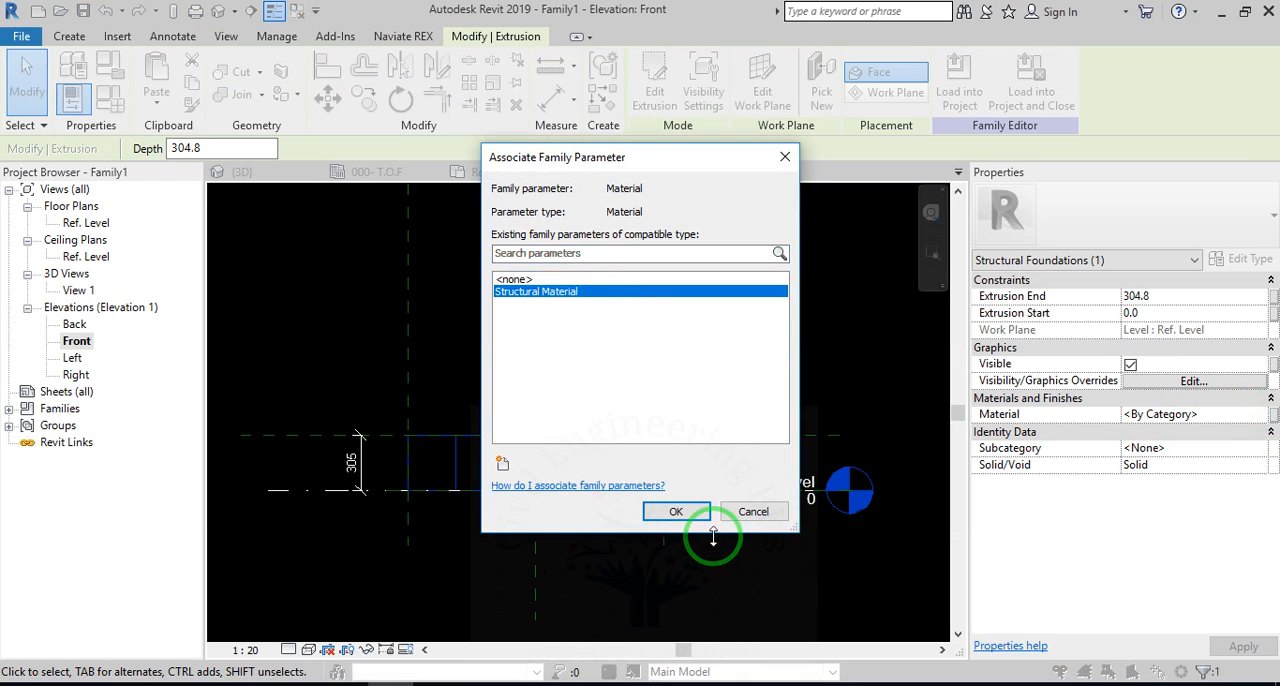
left_click(703, 513)
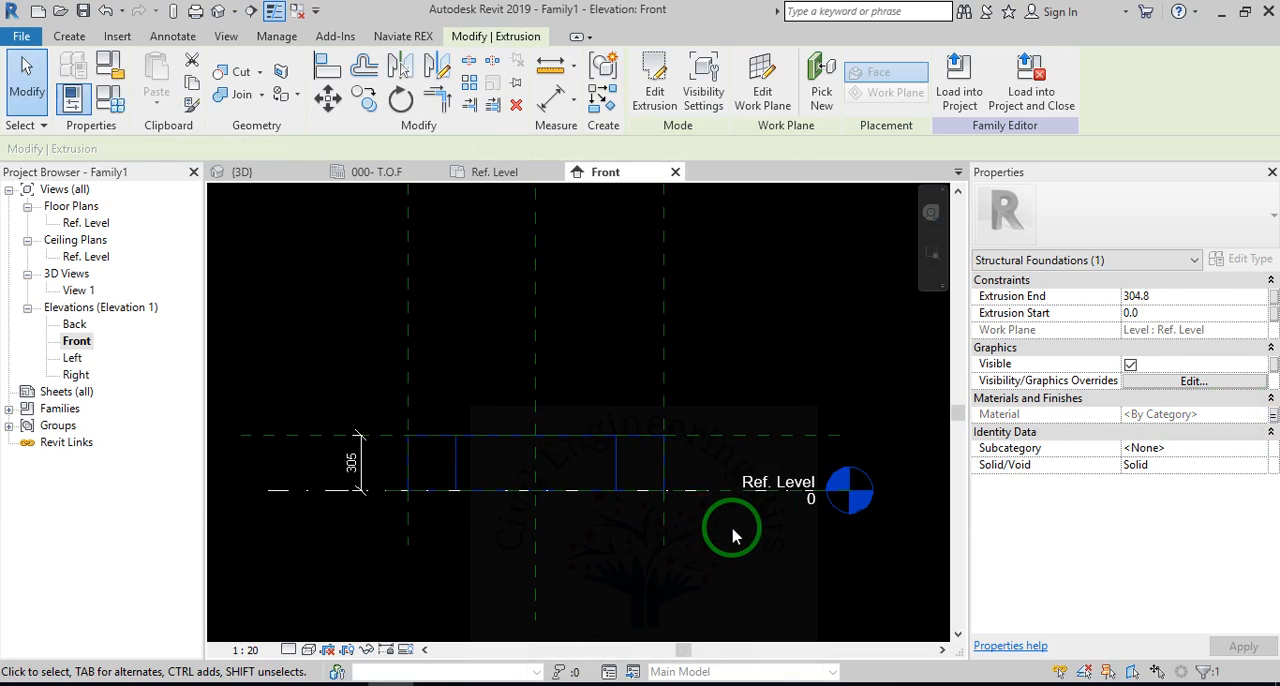
left_click(812, 364)
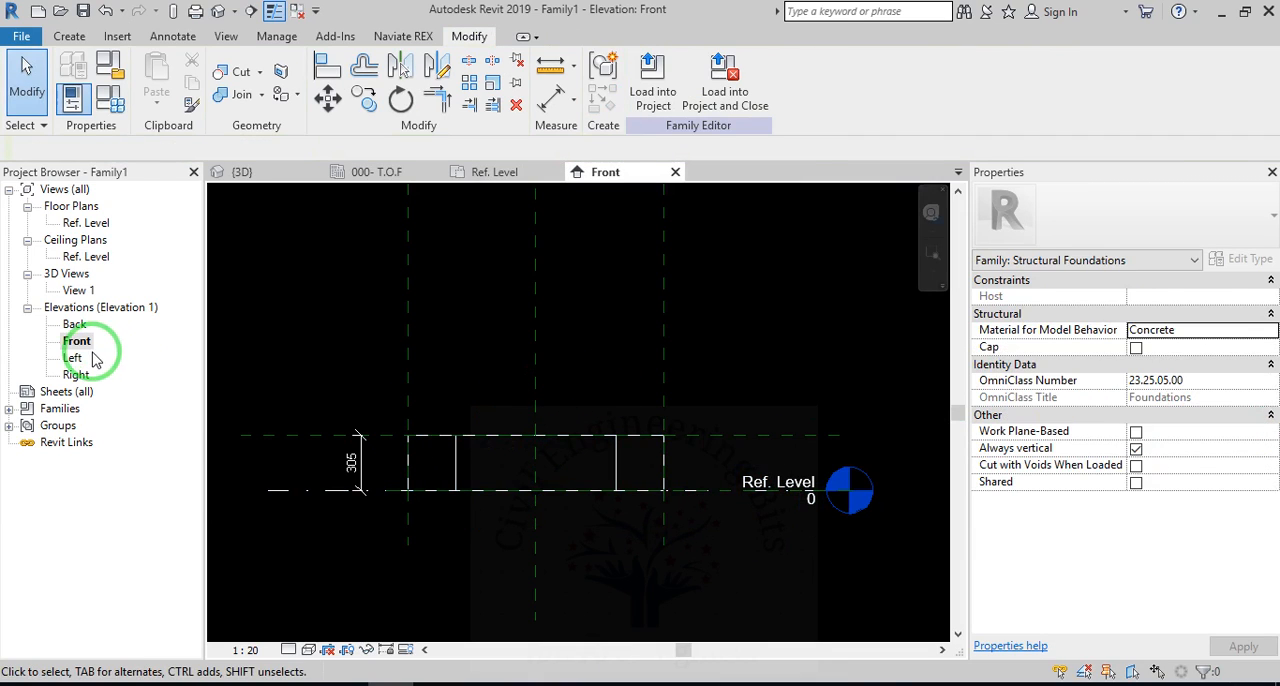
Open the family's 3D view, set its visual style to Realistic and orbit around the foundation.
left_click(220, 11)
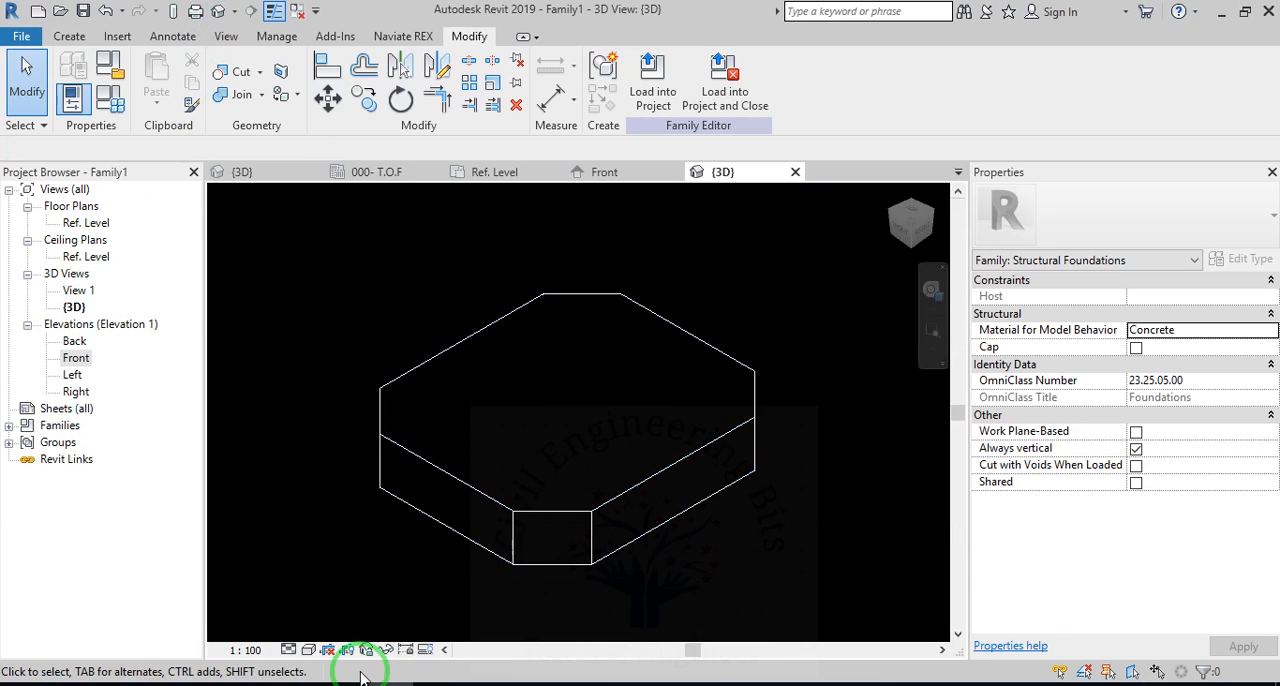
left_click(308, 651)
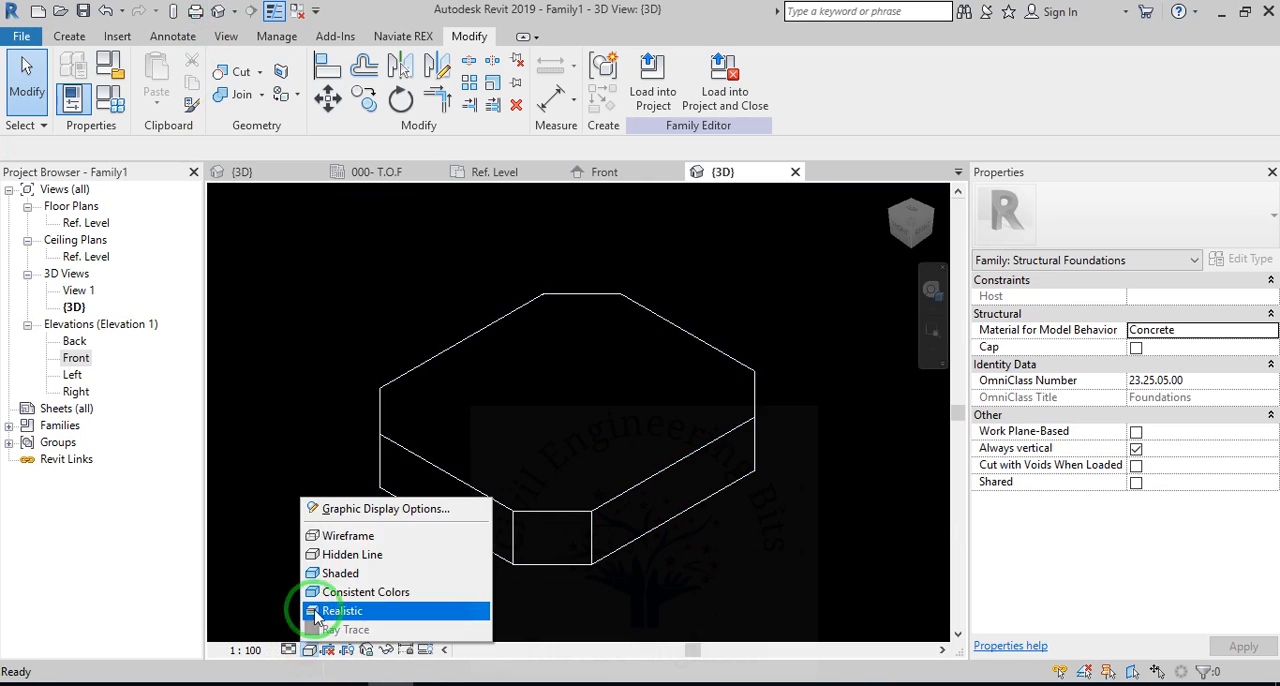
left_click(343, 612)
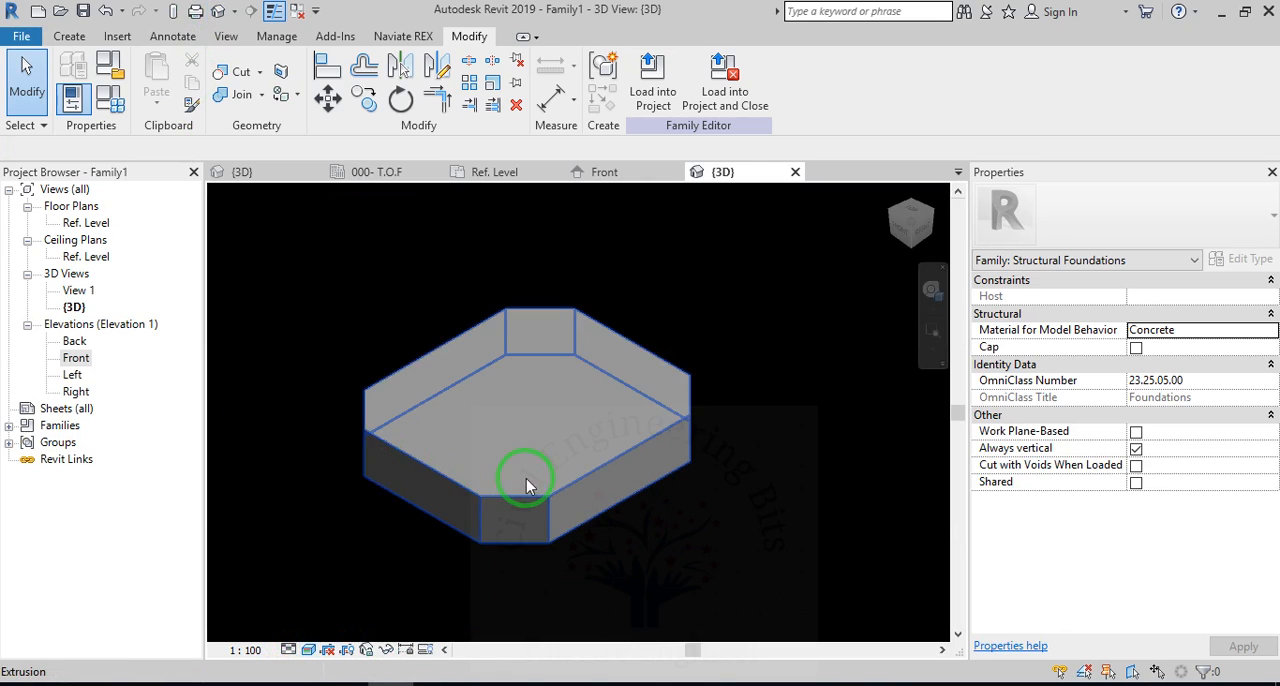
scroll(526, 478, "down", 2)
left_click(932, 290)
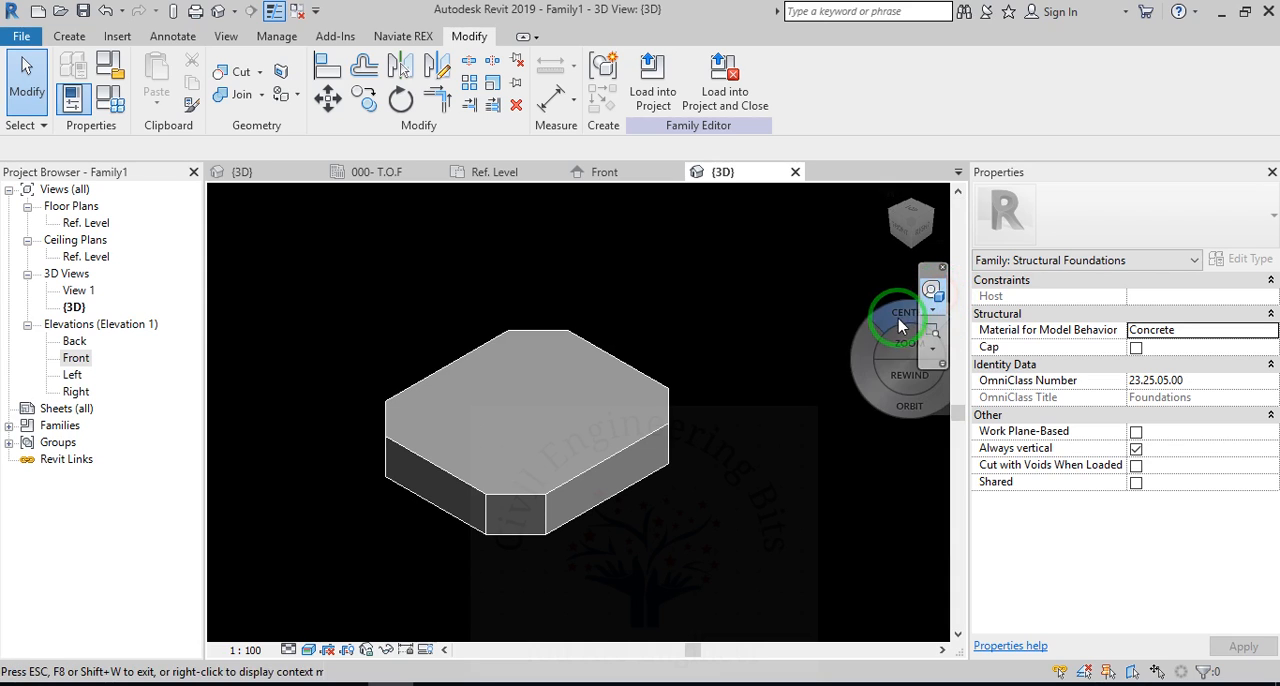
left_click_drag(858, 410, 643, 528)
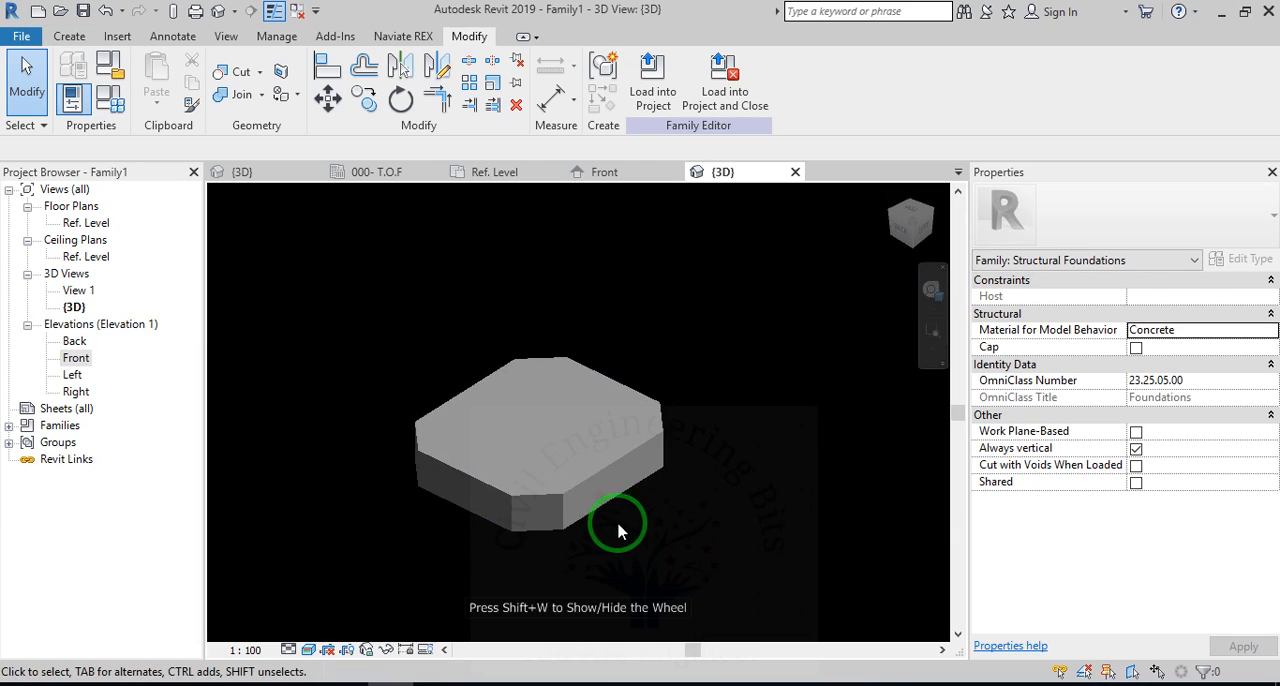
Create family type 1500*1500*700 with Foundation Thickness 700, Length 1500 and Width 1500, and apply it.
left_click(106, 105)
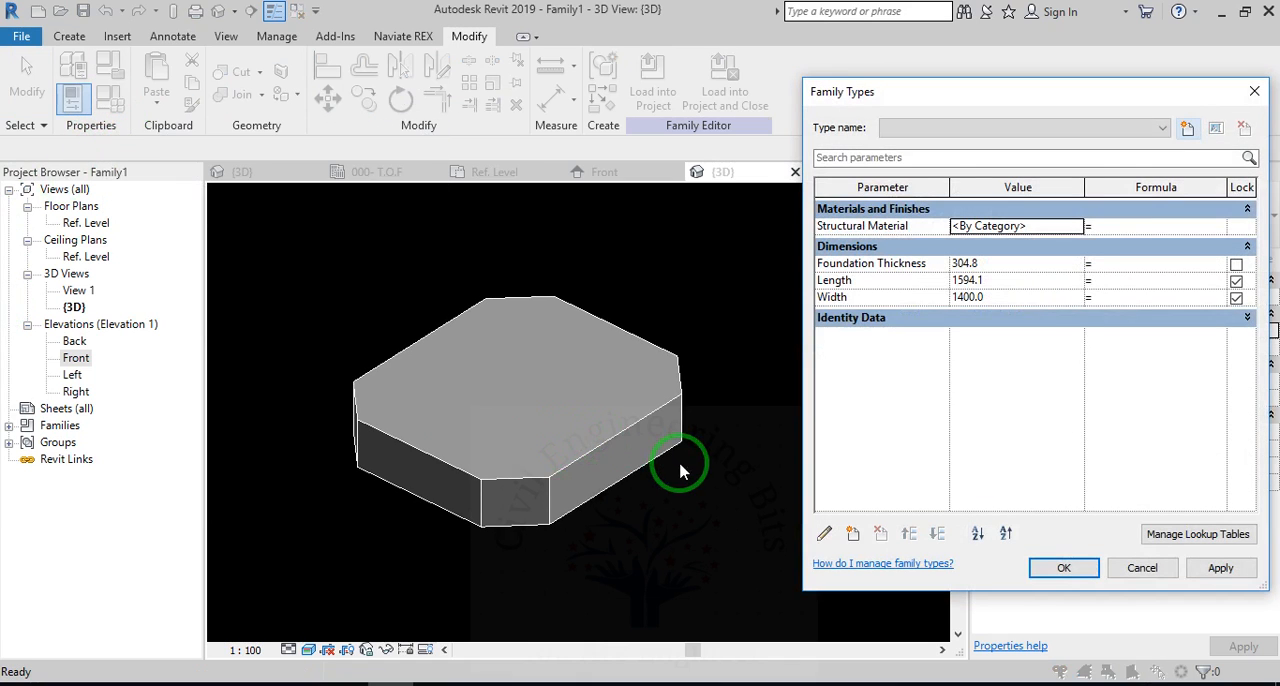
left_click(1187, 128)
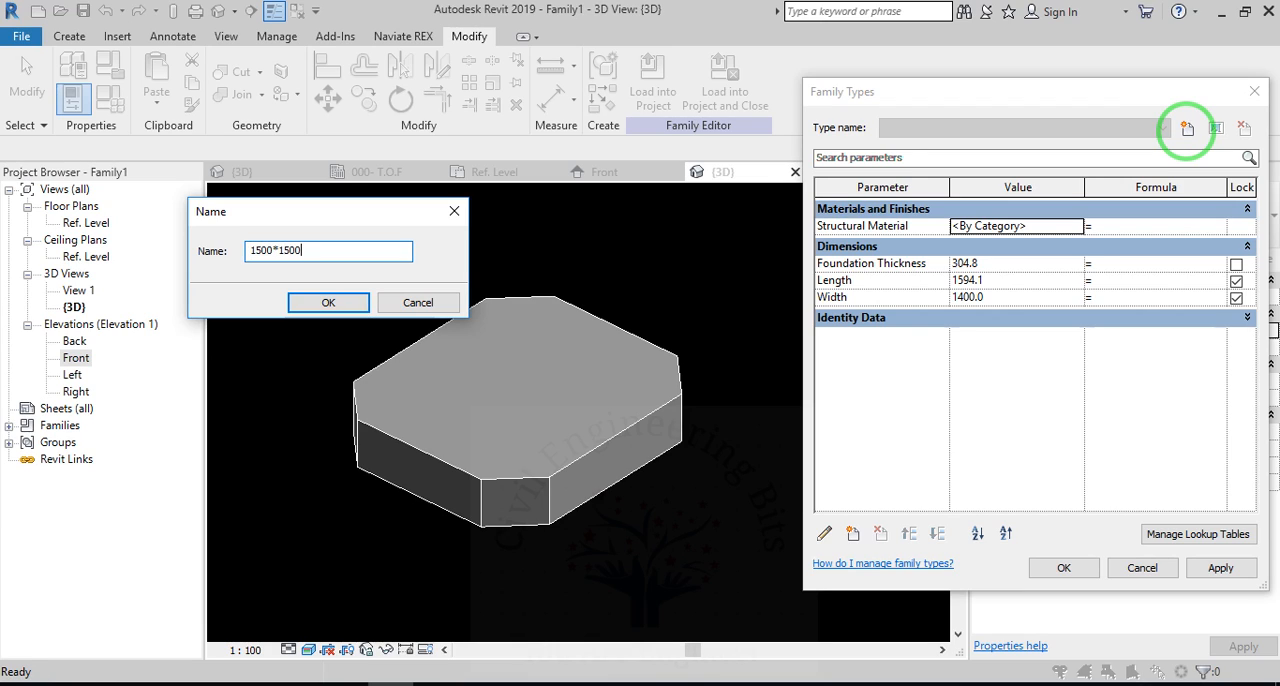
key("Return")
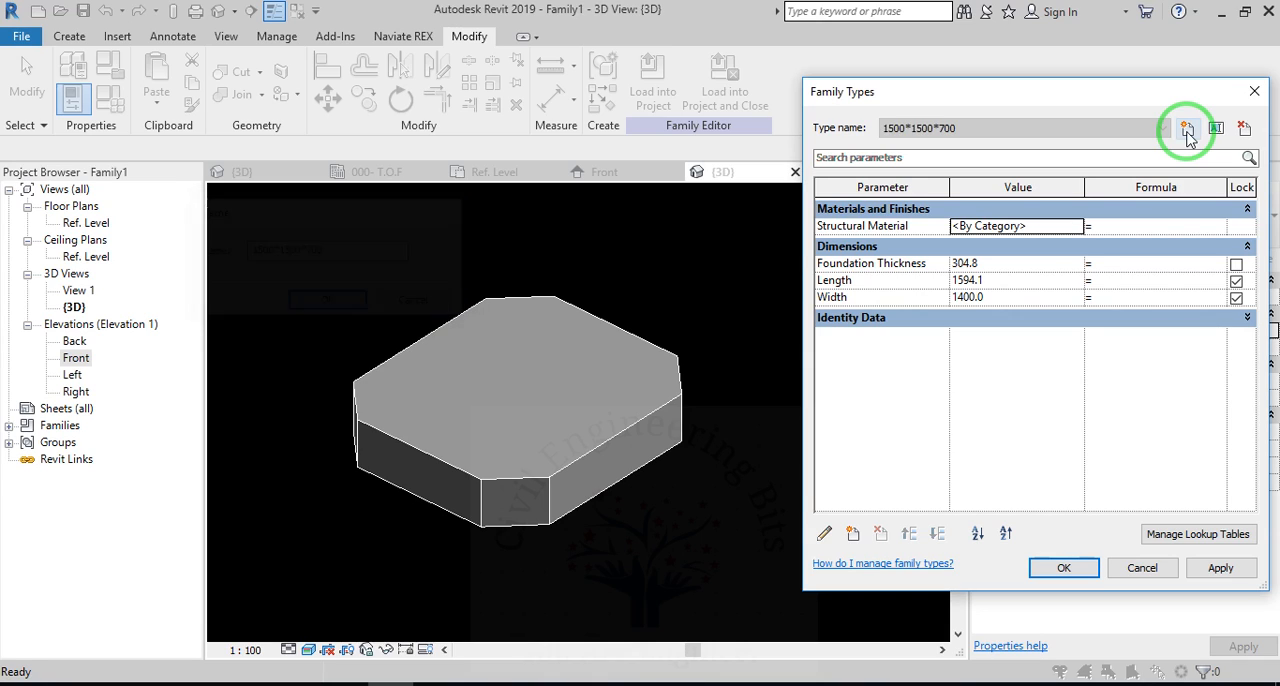
left_click(1058, 263)
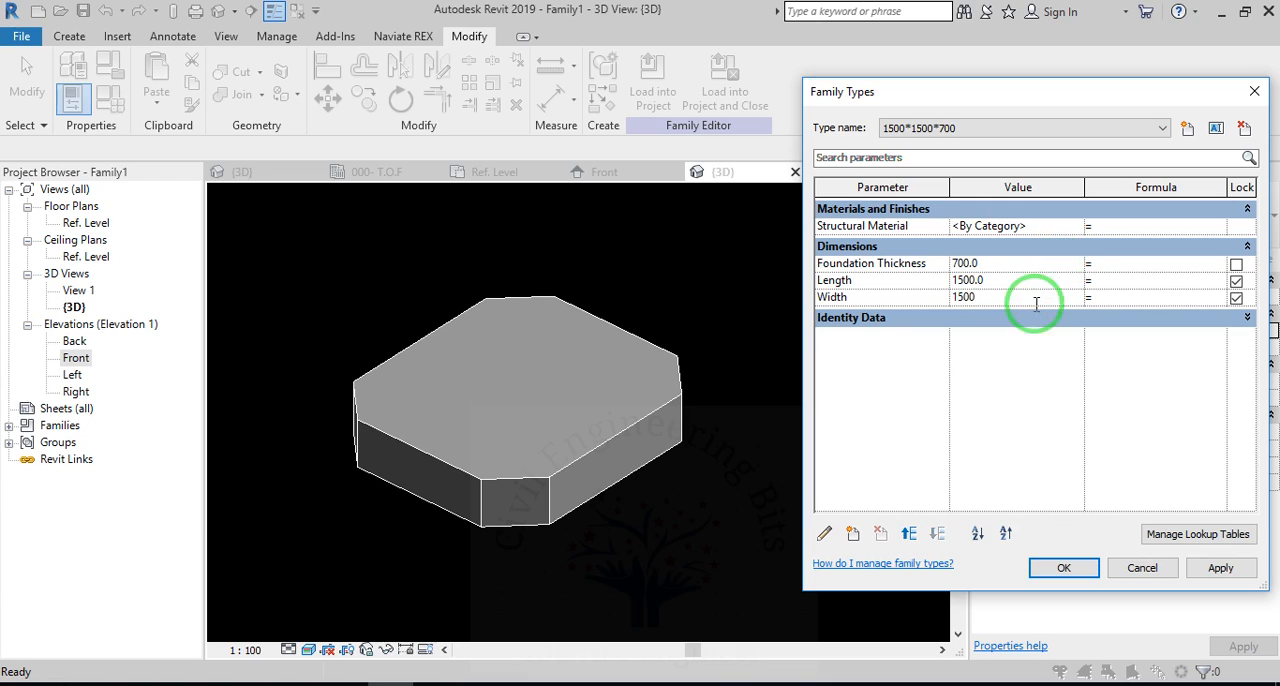
left_click(1224, 572)
left_click(352, 358)
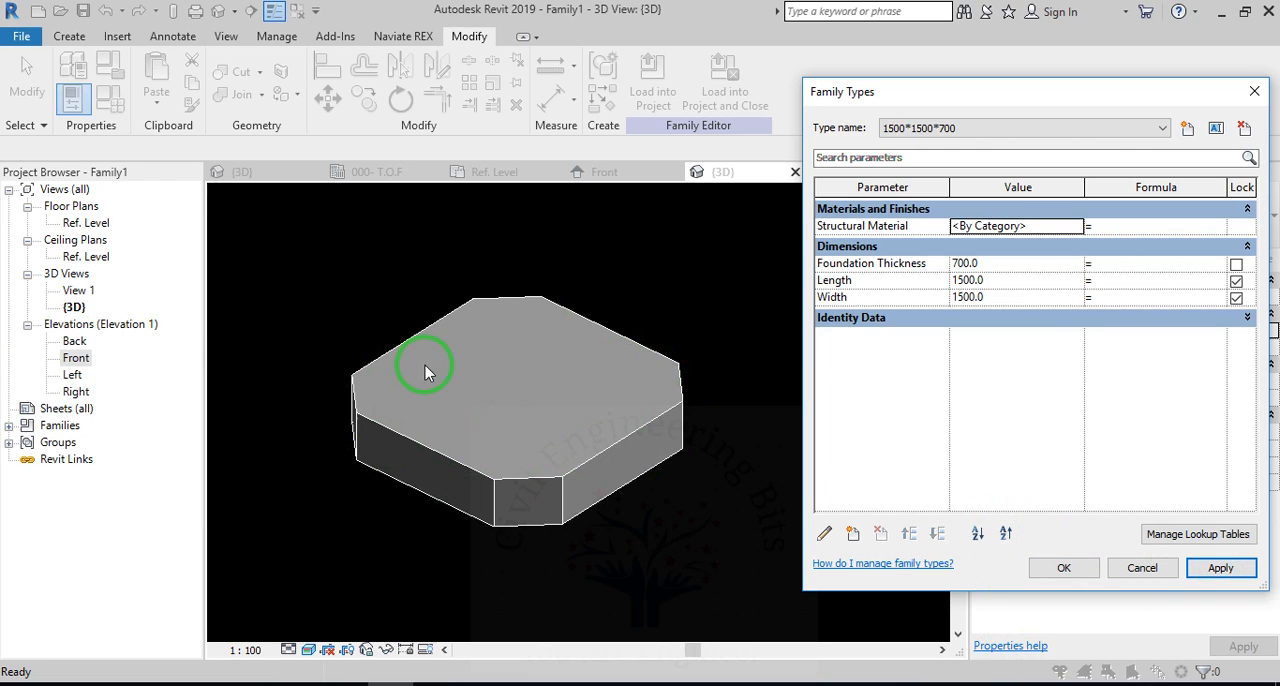
Create family type 2000*2000*800 with Foundation Thickness 800, Length 2000 and Width 2000, and accept the family types.
left_click(1194, 131)
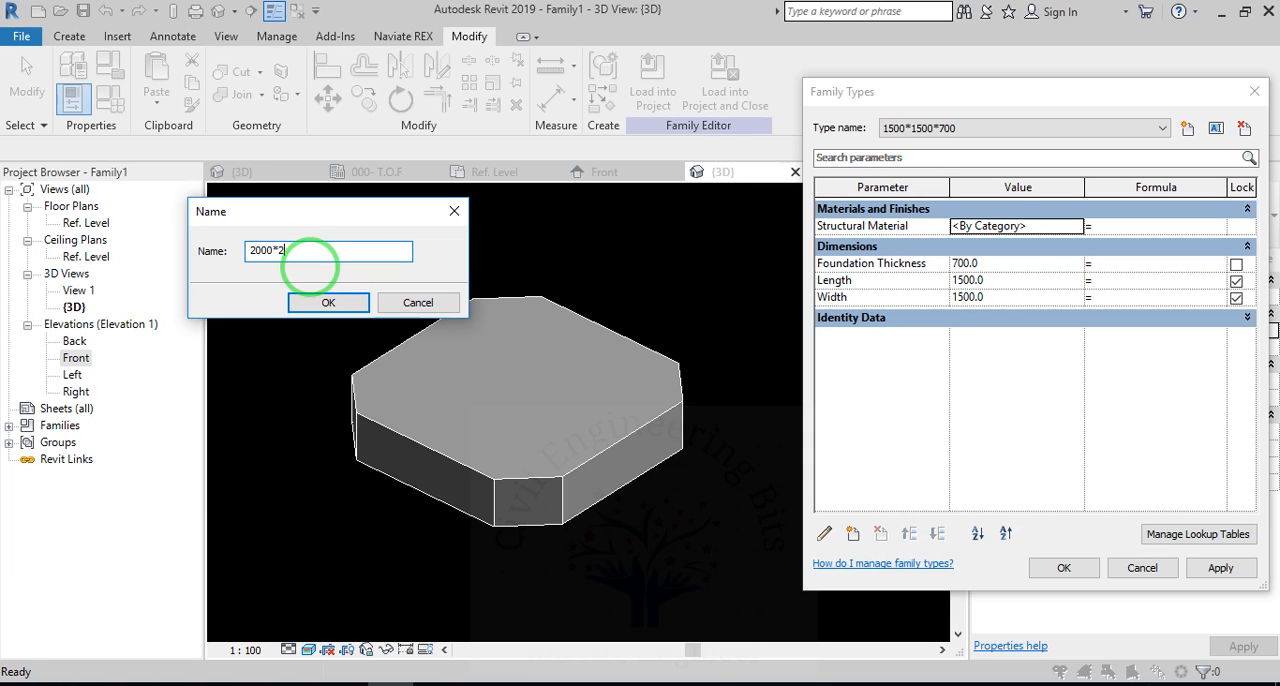
type("2000*2000*800")
key("Return")
left_click(1057, 260)
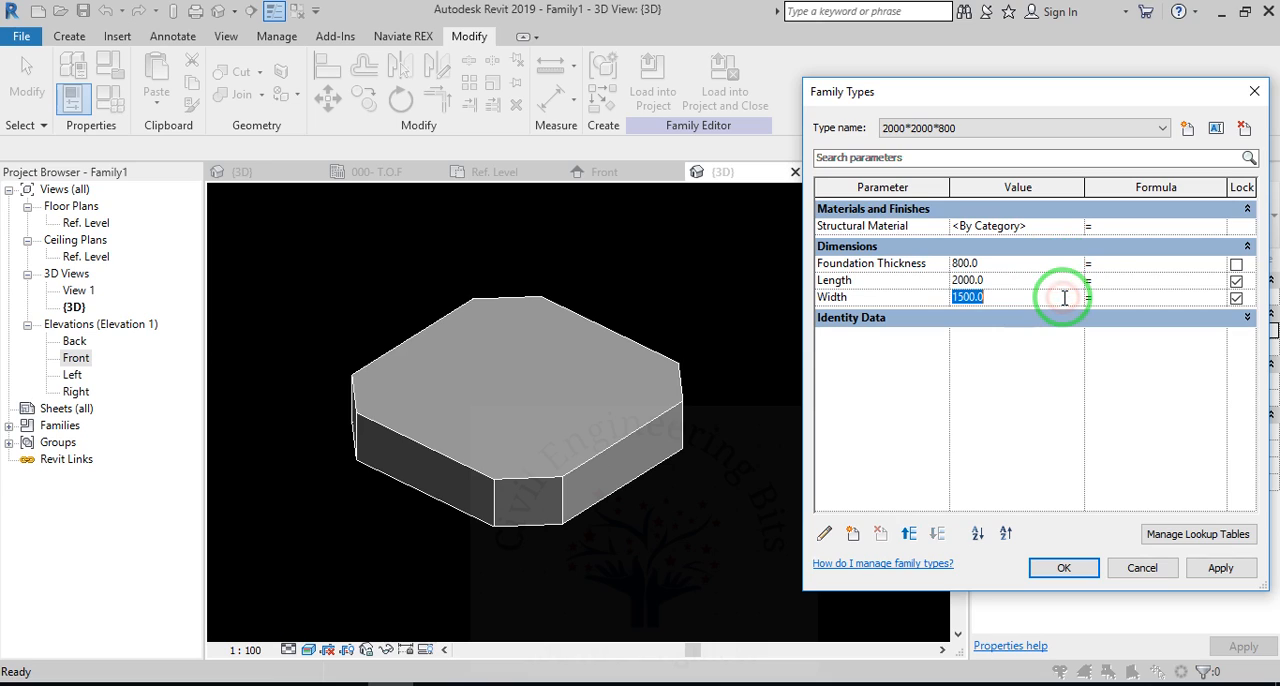
left_click(1220, 567)
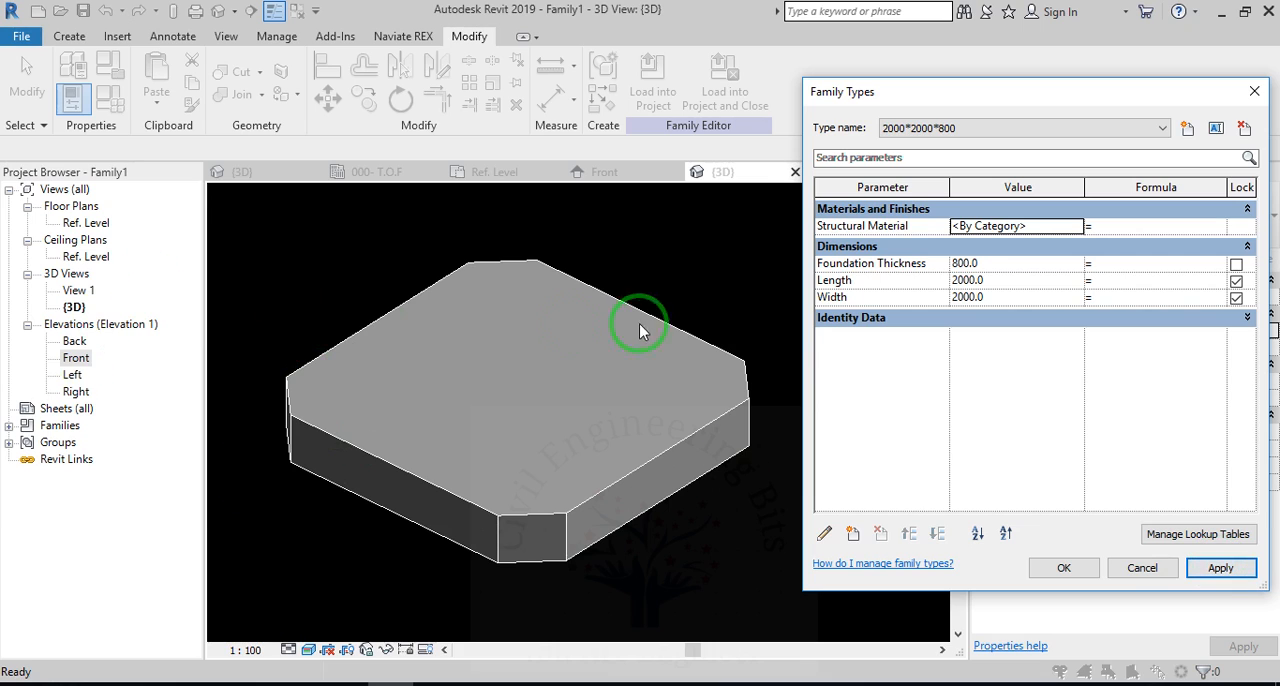
left_click(1064, 568)
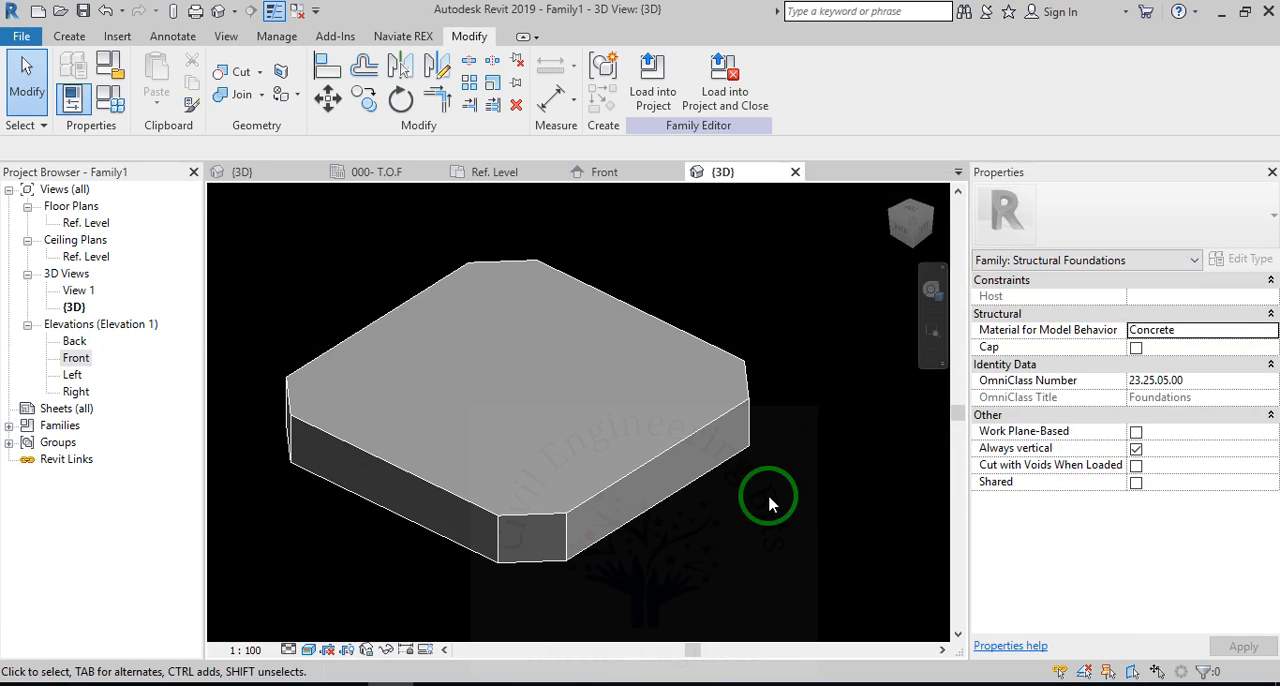
Load the foundation family into the building project and open the 000- T.O.F structural plan.
left_click(648, 90)
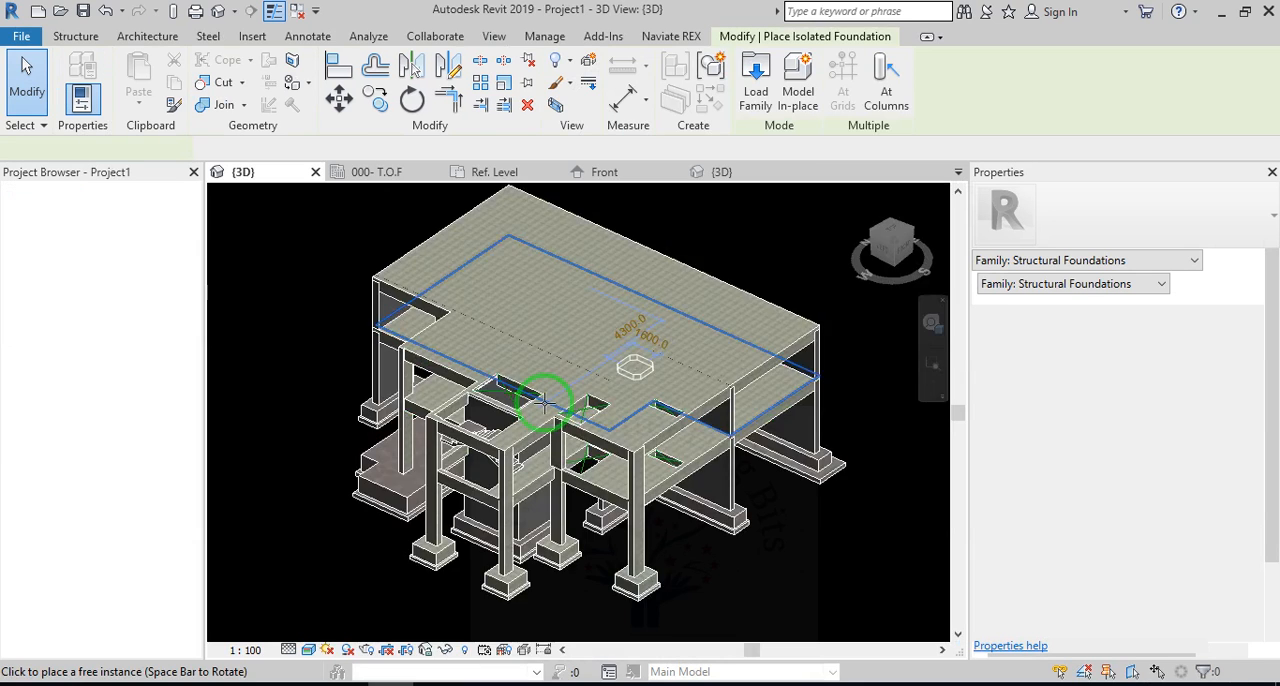
scroll(560, 380, "down", 3)
scroll(650, 540, "up", 5)
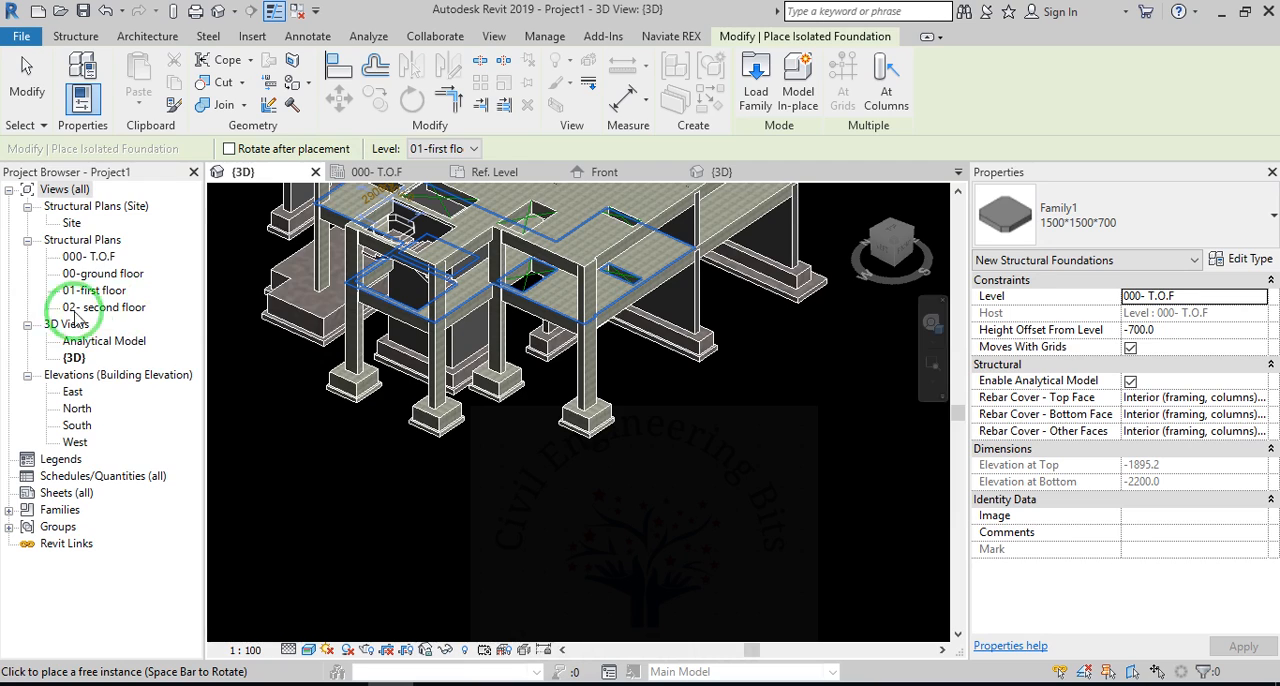
double_click(90, 258)
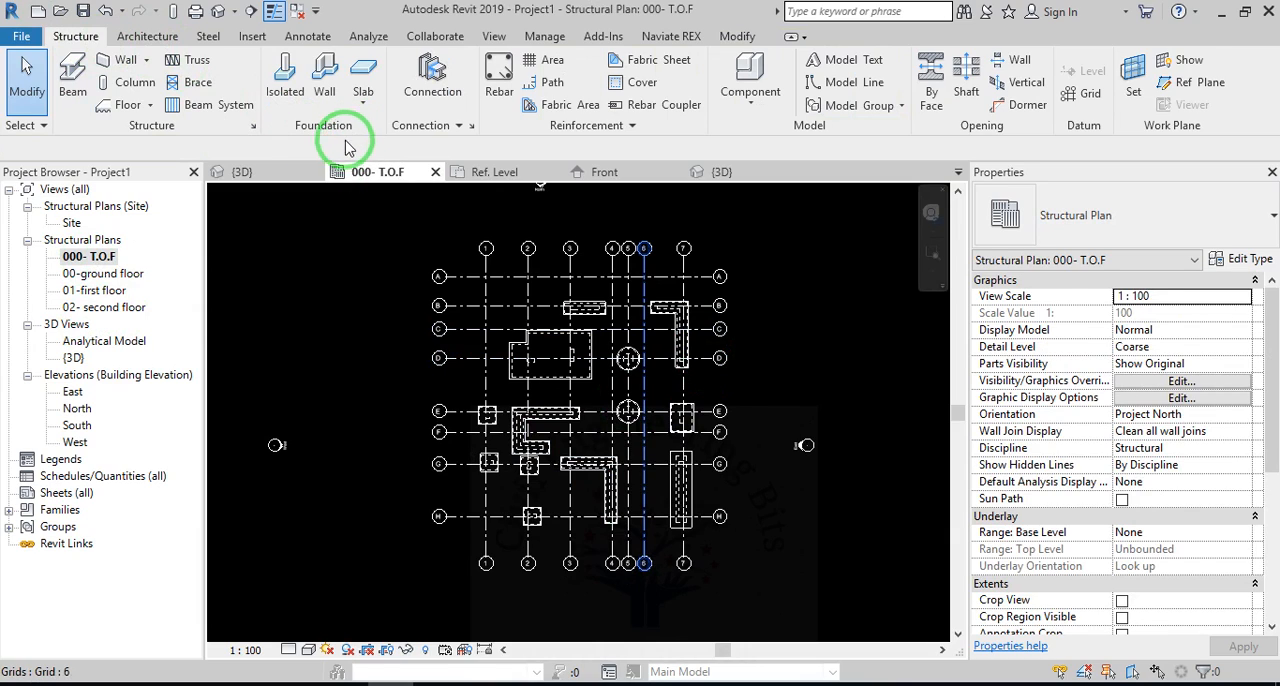
Place an isolated foundation of Family1 type 1500*1500*700 in the empty area west of the grids, about 4200 mm south of grid G.
left_click(285, 62)
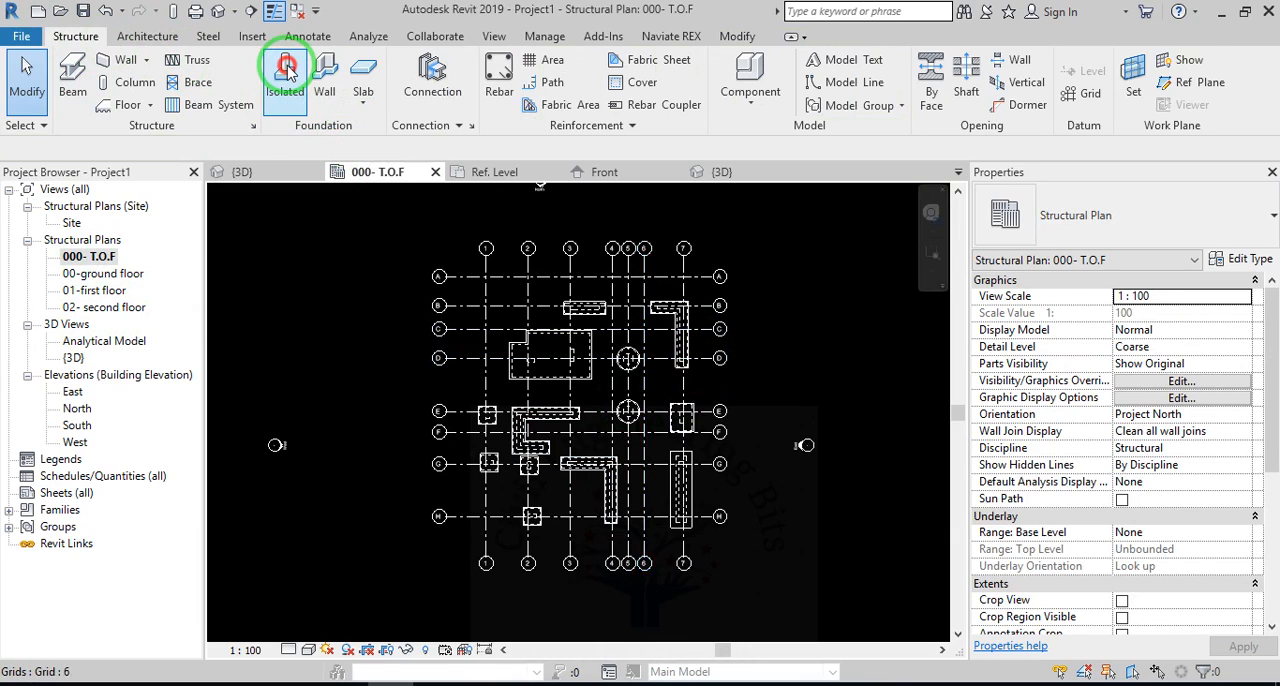
left_click(762, 423)
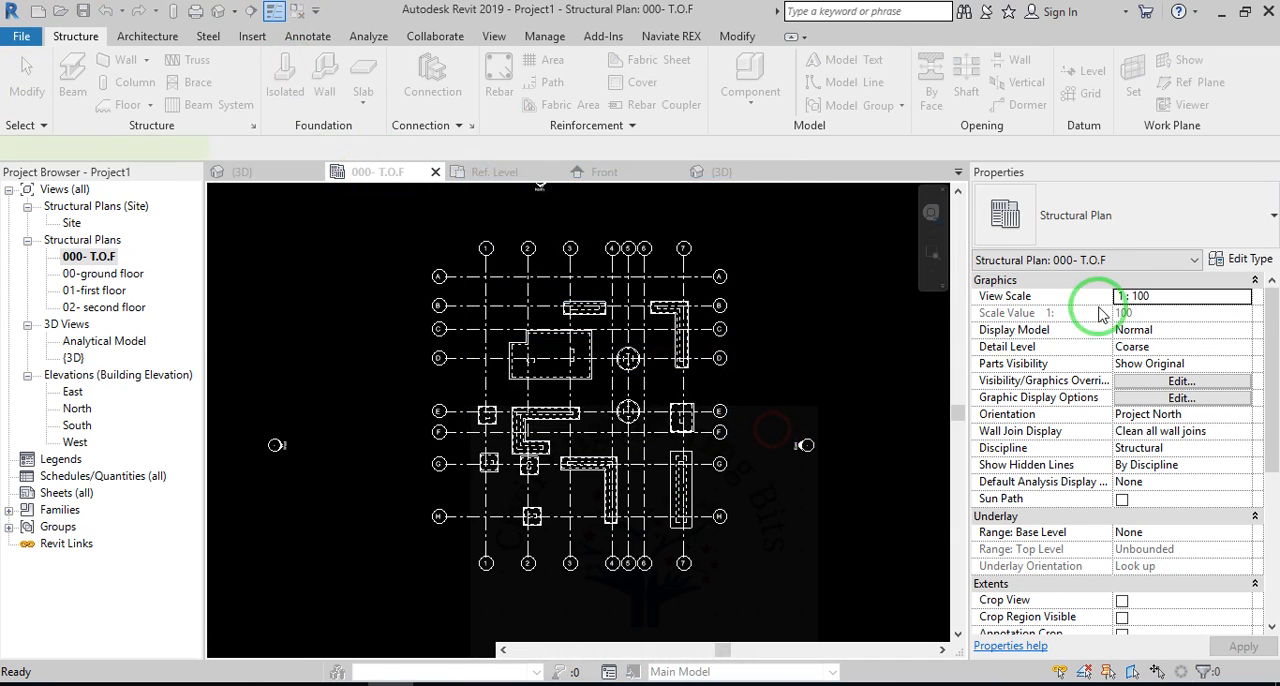
left_click(1200, 232)
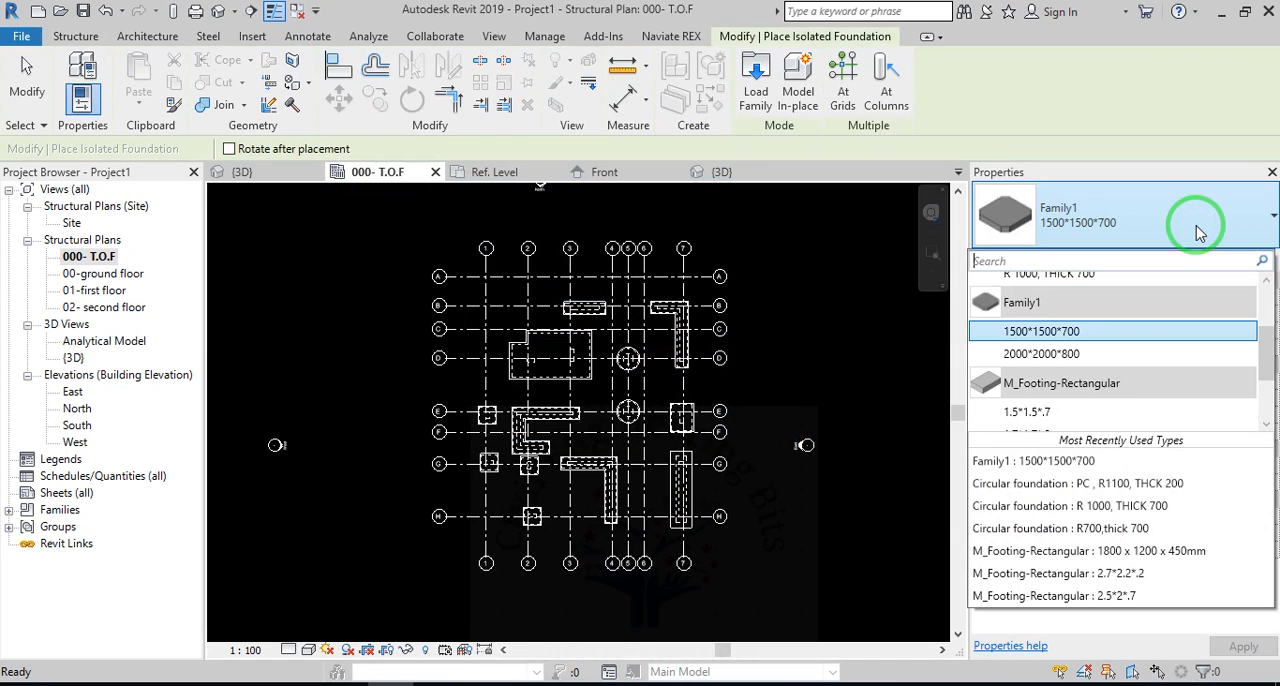
scroll(1046, 374, "up", 5)
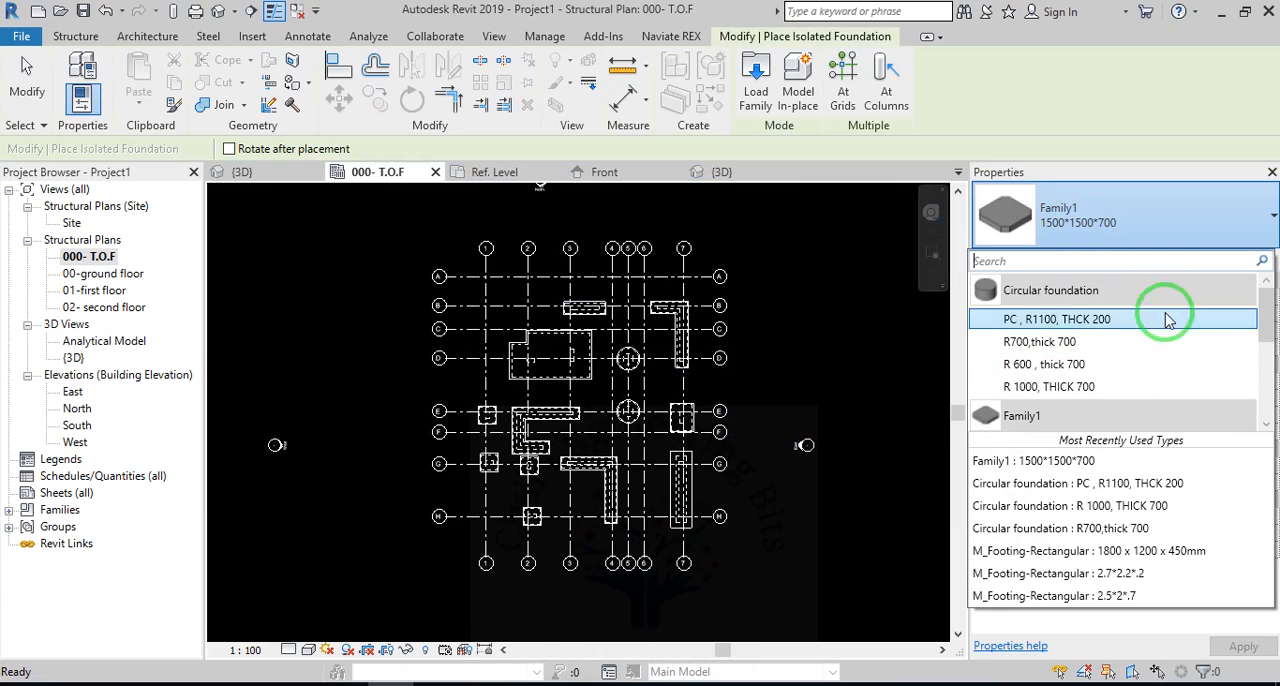
scroll(1090, 308, "down", 4)
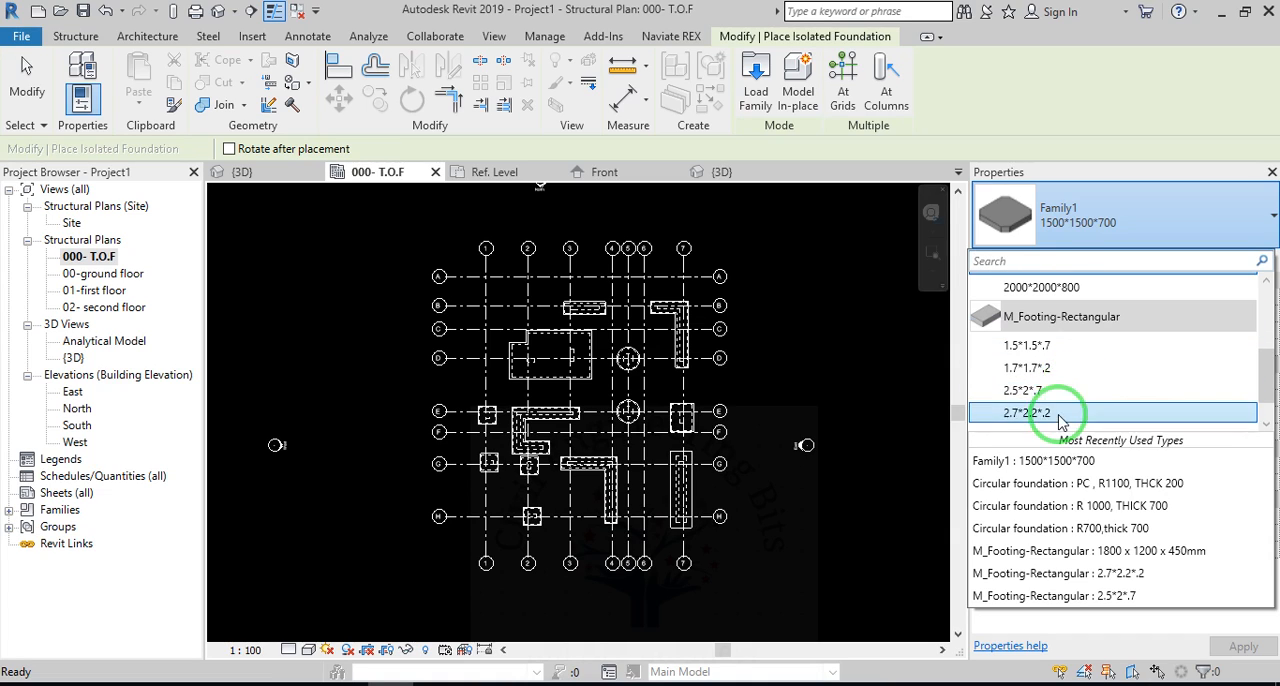
scroll(1082, 348, "down", 1)
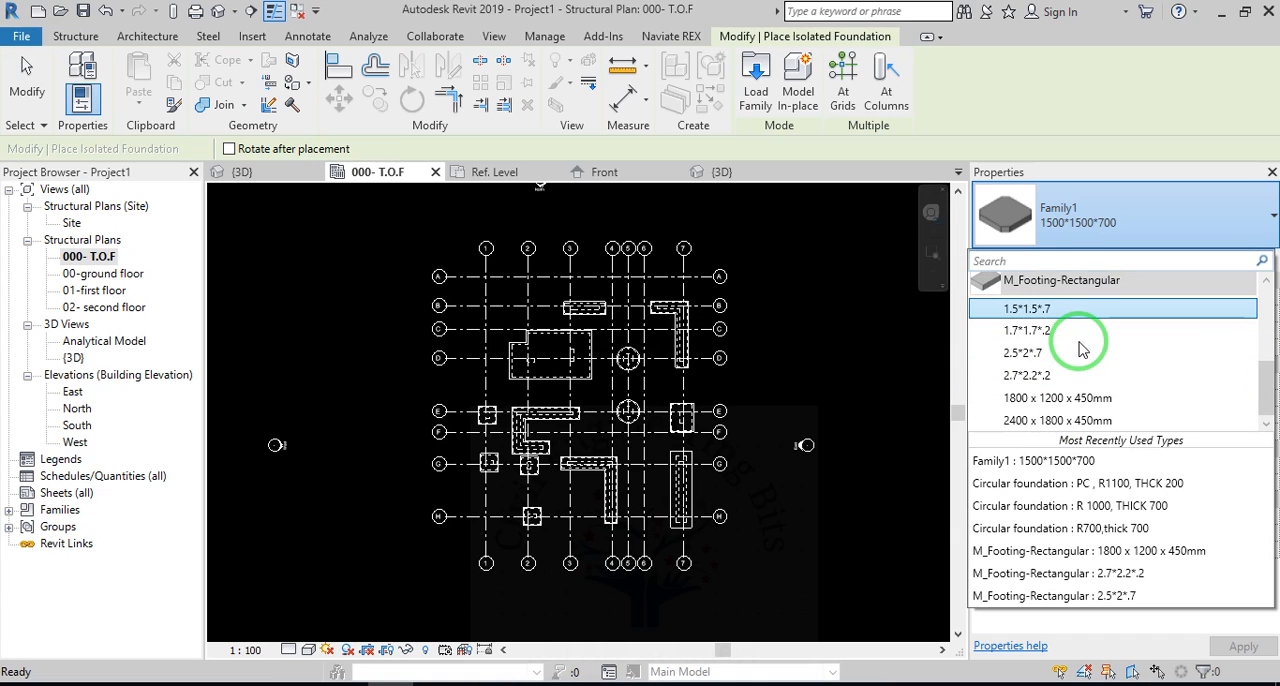
scroll(1066, 365, "up", 2)
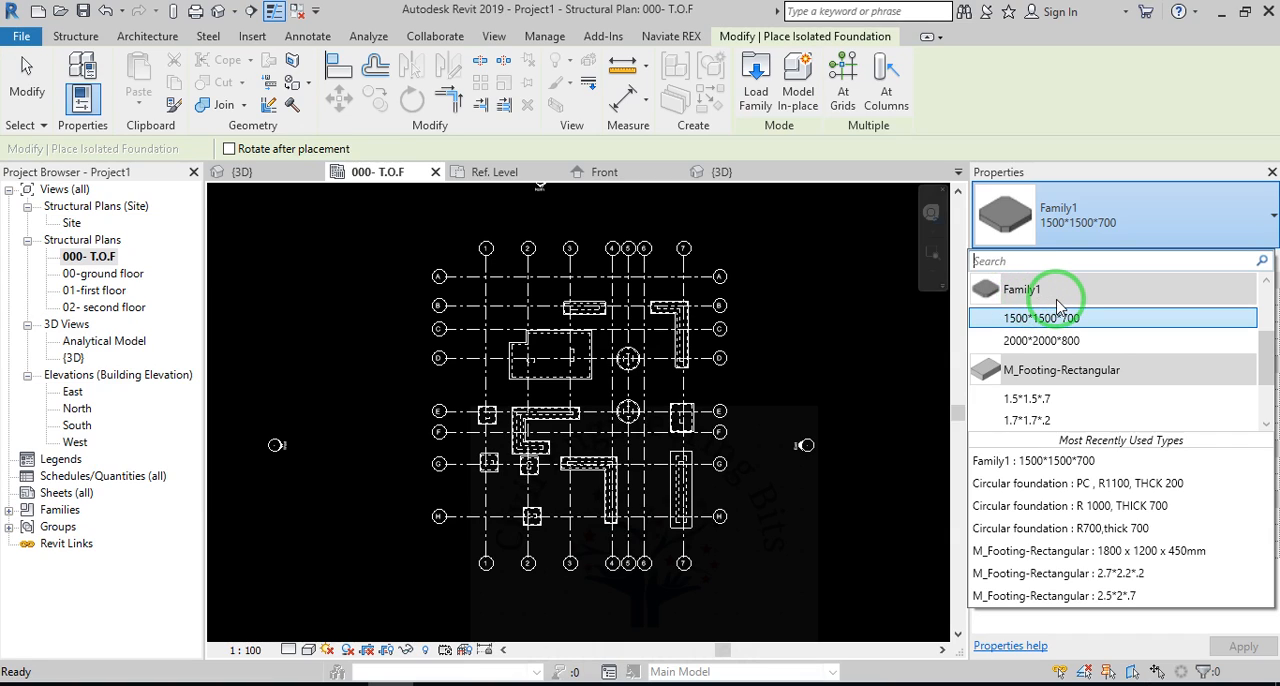
left_click(1113, 318)
scroll(826, 392, "down", 3)
scroll(485, 488, "up", 5)
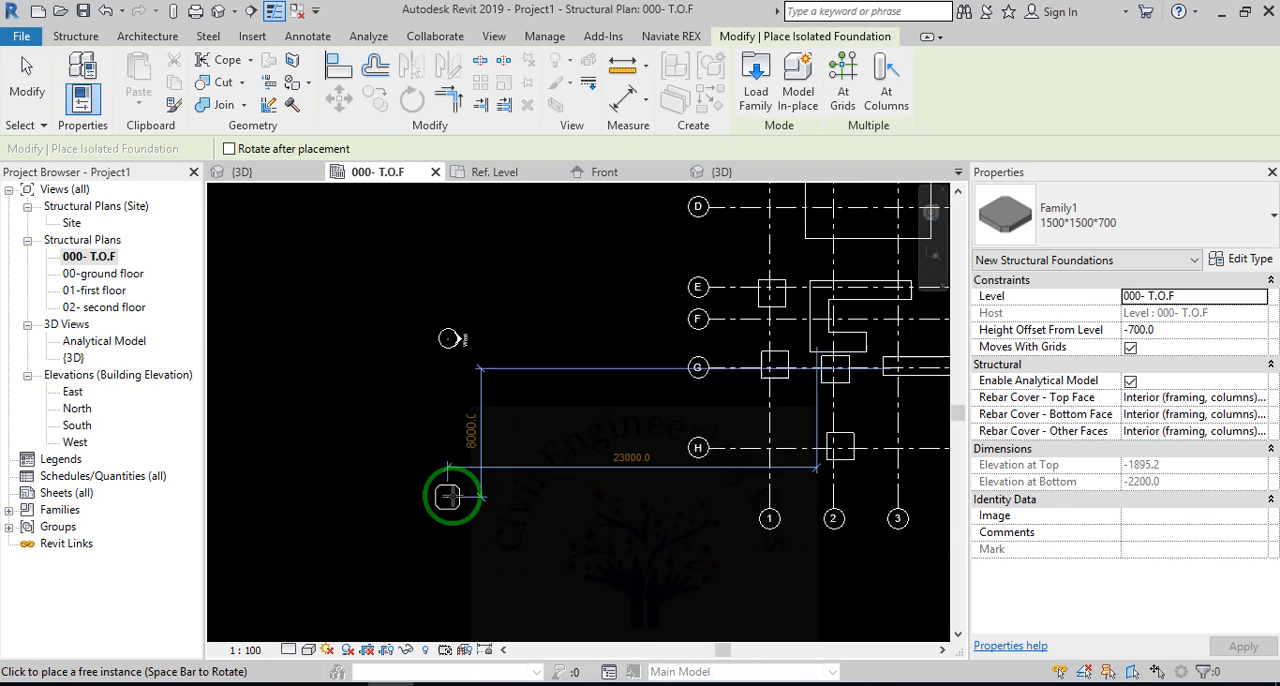
left_click(577, 404)
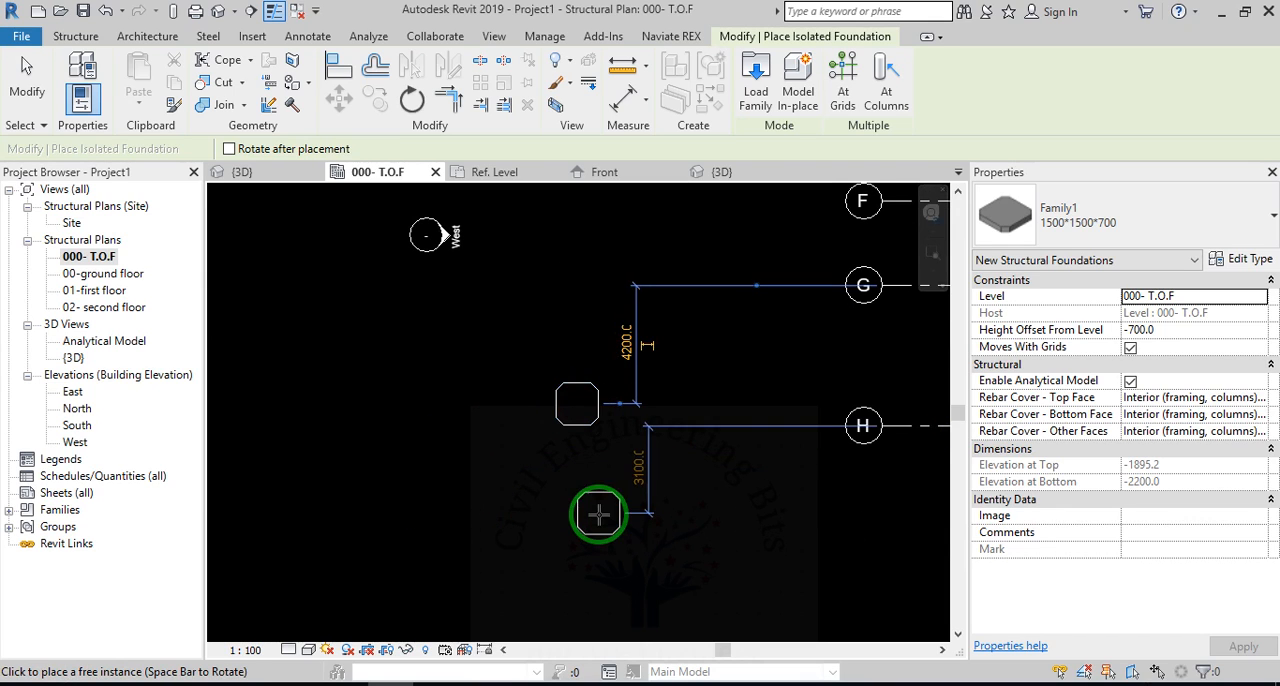
key("Escape")
key("Escape")
Open the project's 3D view and examine the placed corner-cut foundation up close.
left_click(240, 173)
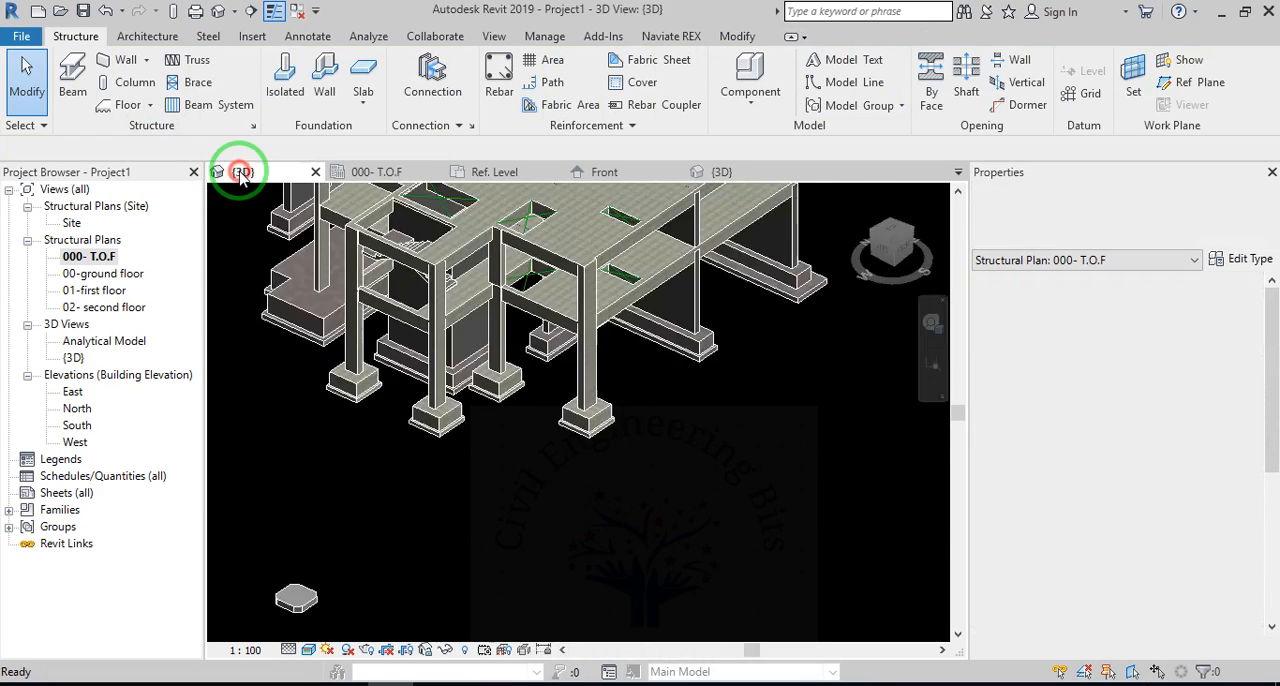
scroll(584, 434, "down", 2)
scroll(357, 592, "up", 2)
scroll(430, 480, "up", 5)
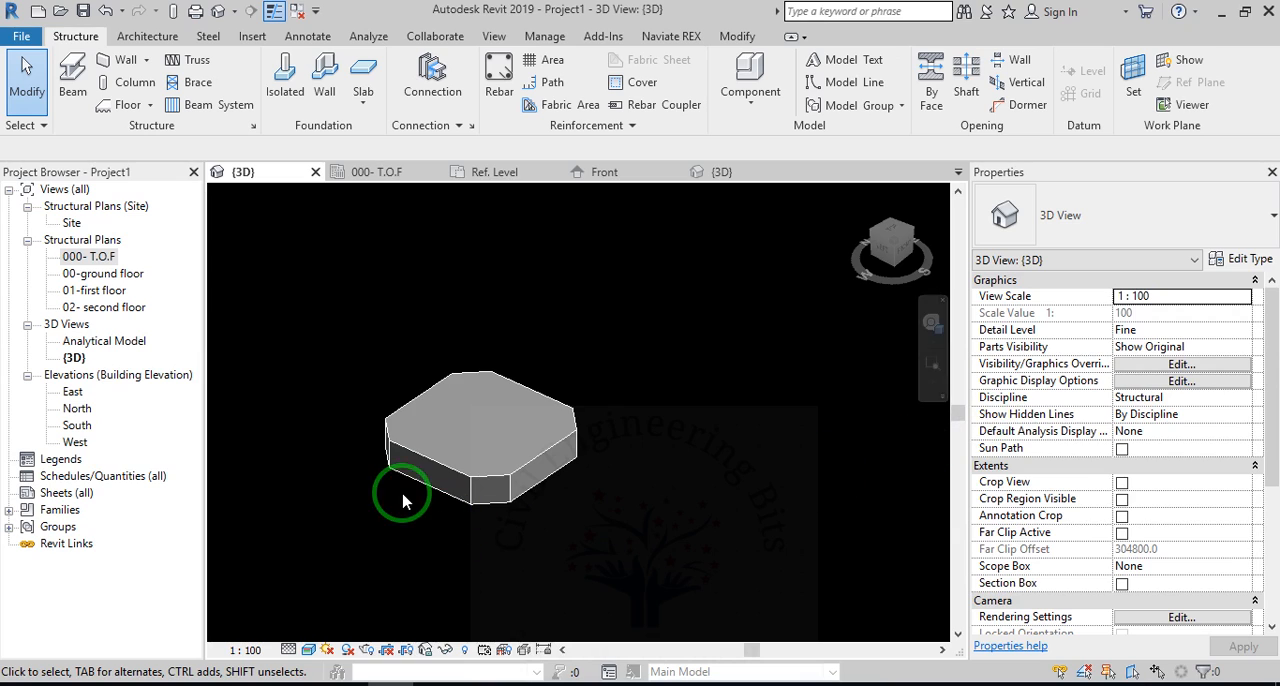
middle_click_drag(406, 500, 623, 537, "shift")
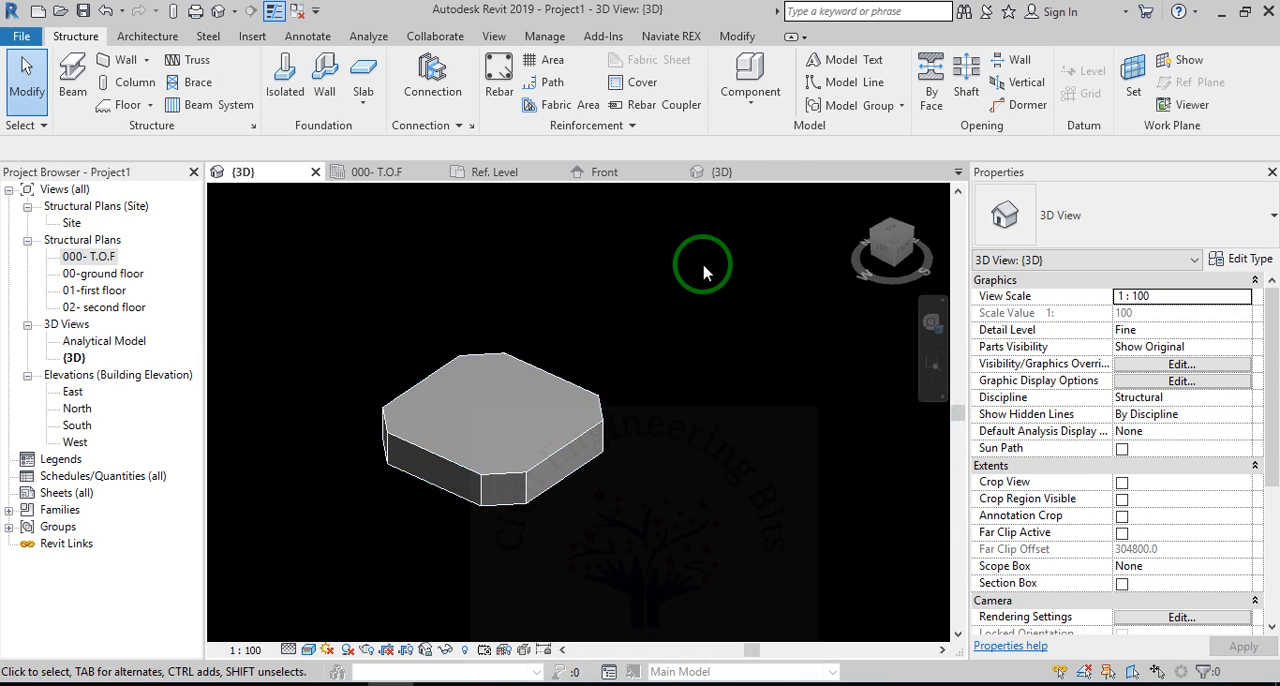
Return to the foundation family and open its Ref. Level floor plan.
left_click(722, 174)
left_click(594, 175)
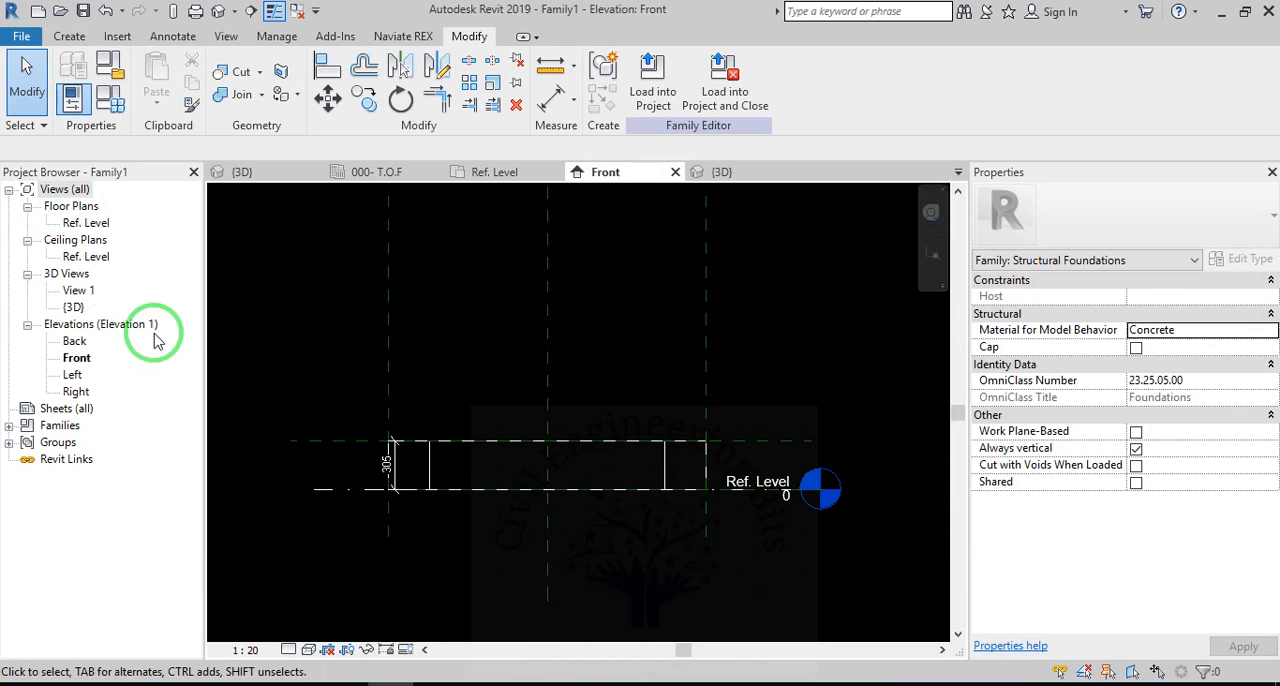
double_click(86, 222)
scroll(519, 503, "down", 2)
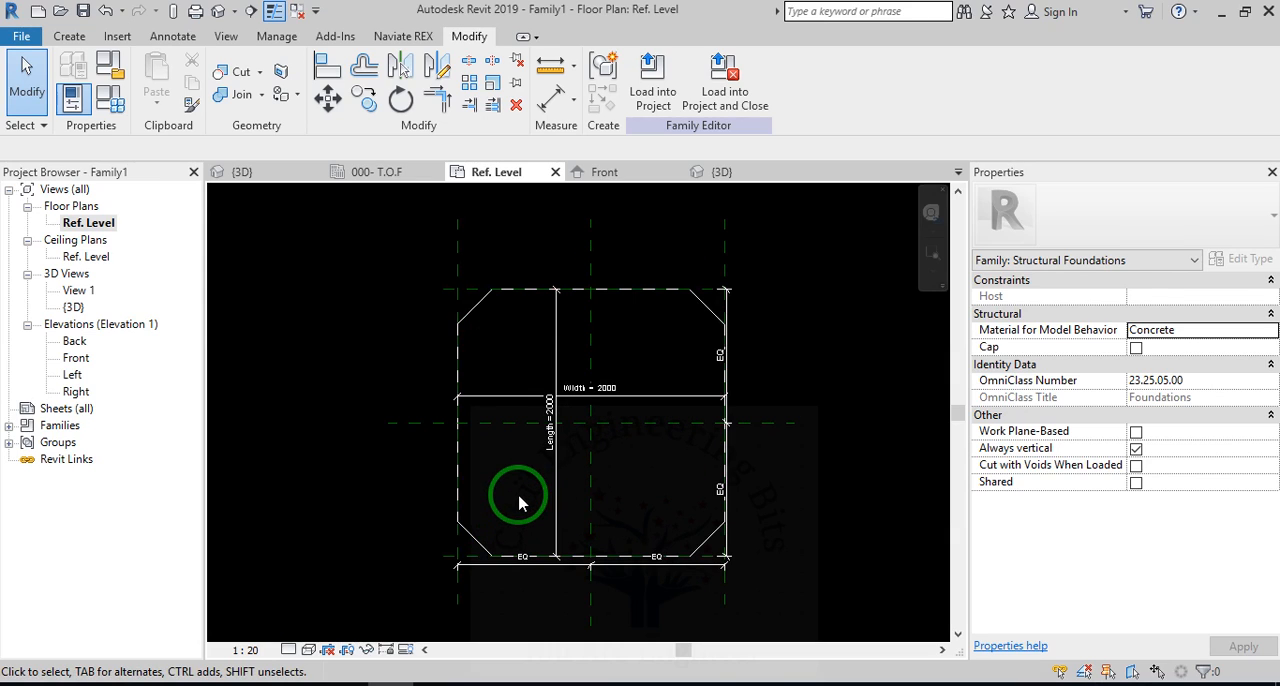
left_click(12, 32)
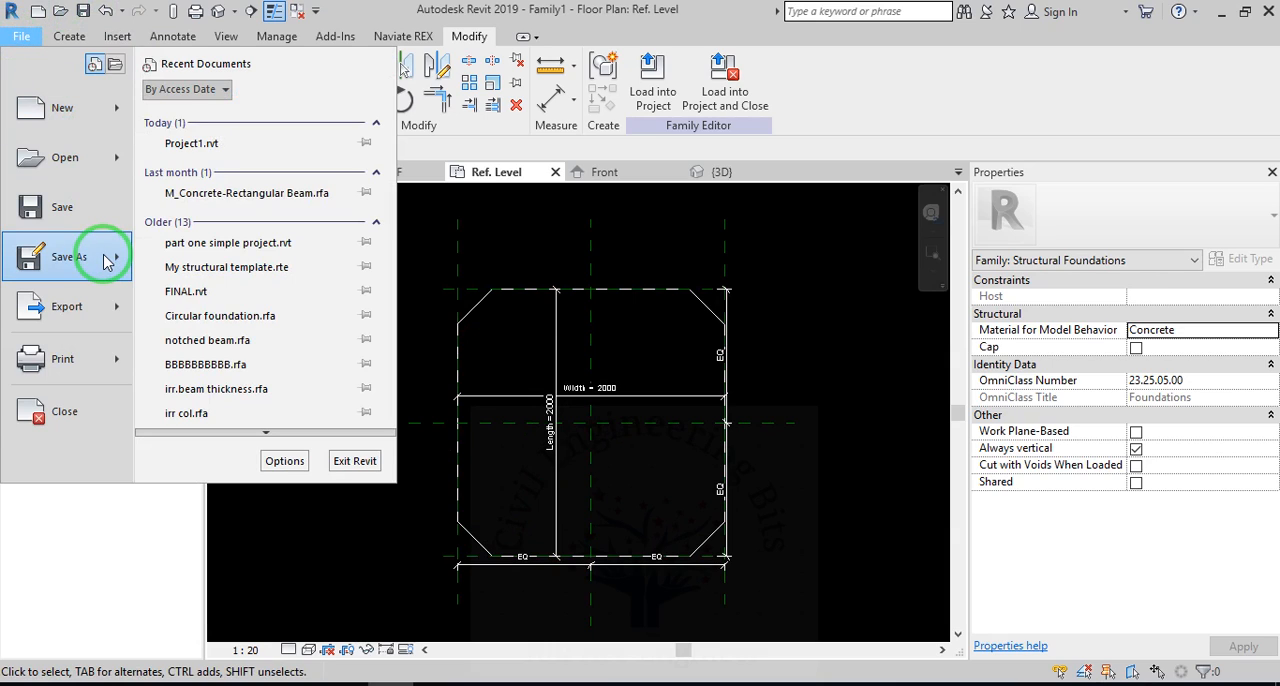
mouse_move(107, 262)
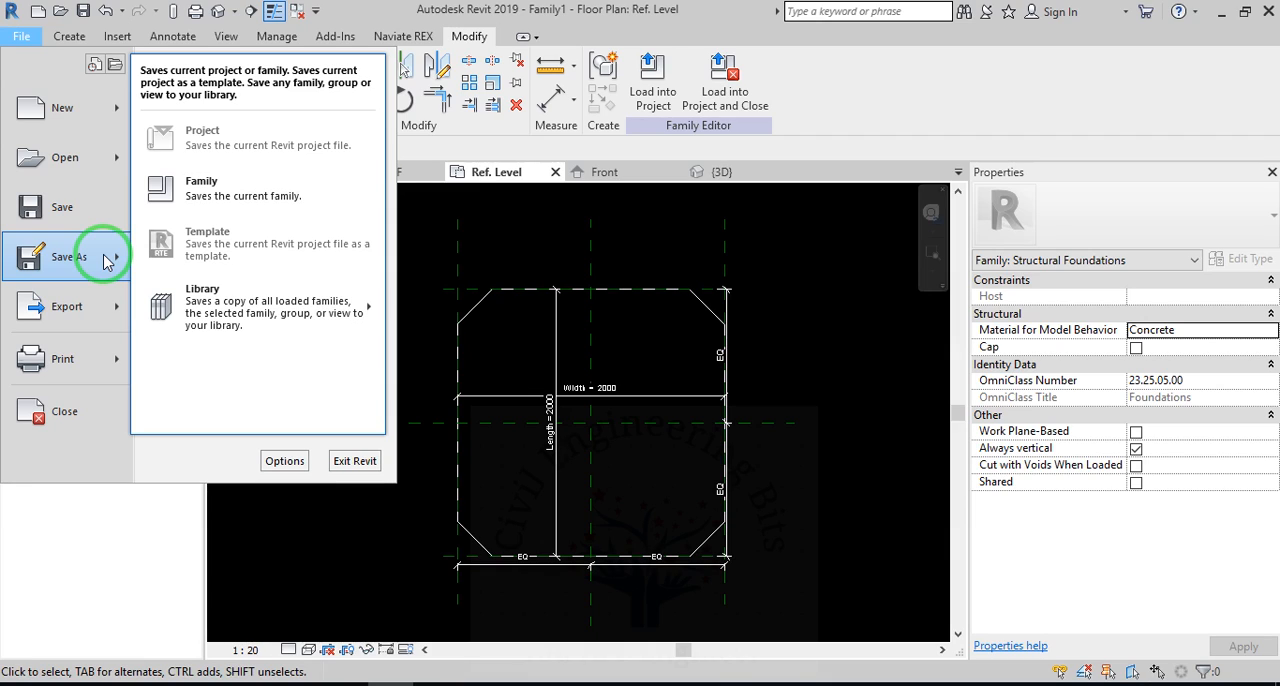
left_click(829, 445)
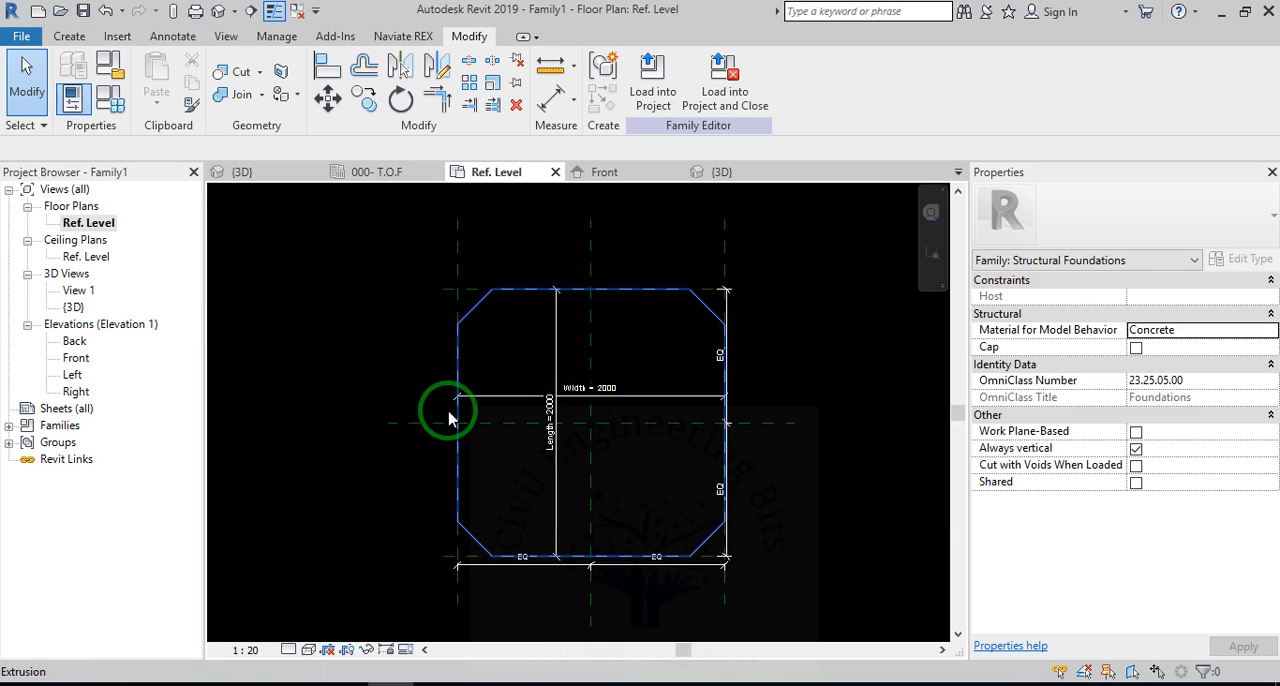
scroll(392, 400, "down", 1)
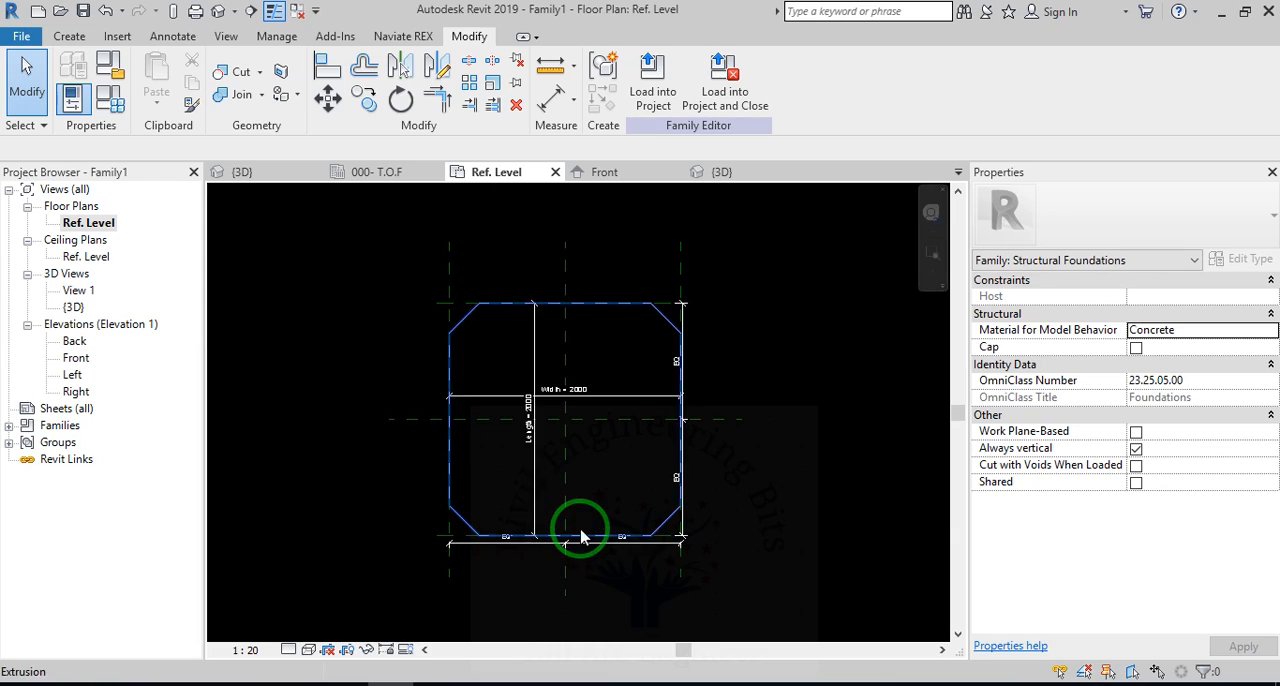
scroll(577, 534, "up", 1)
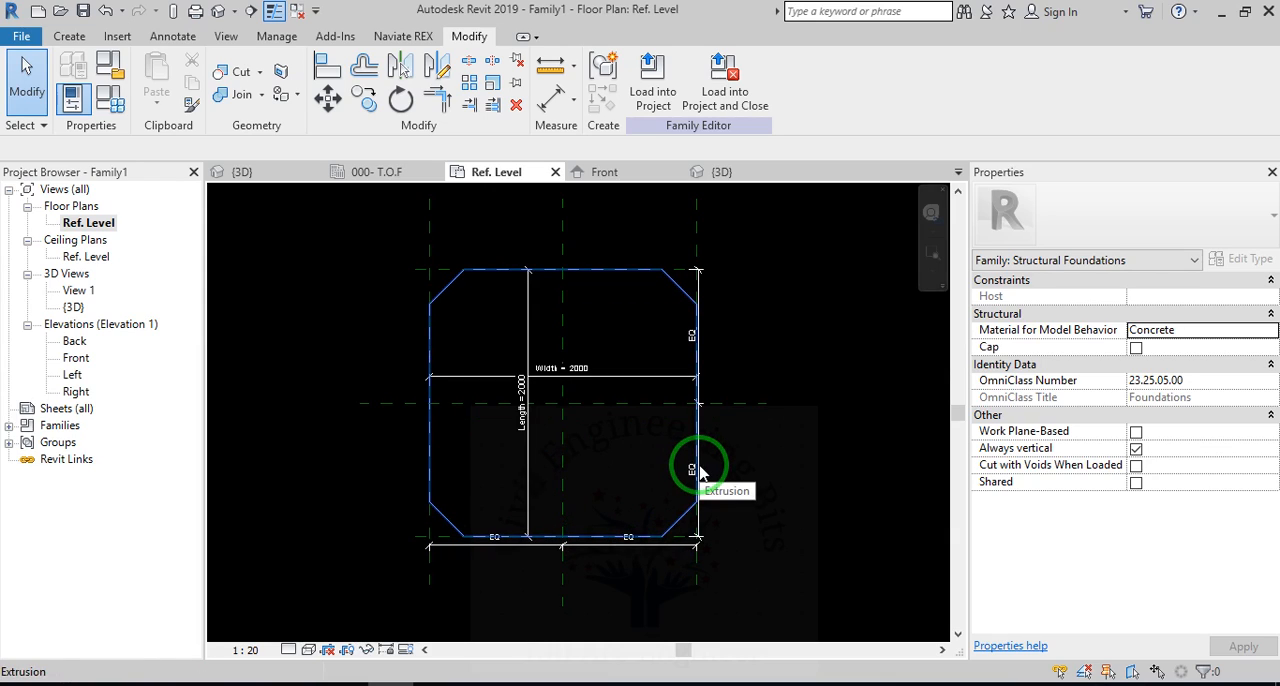